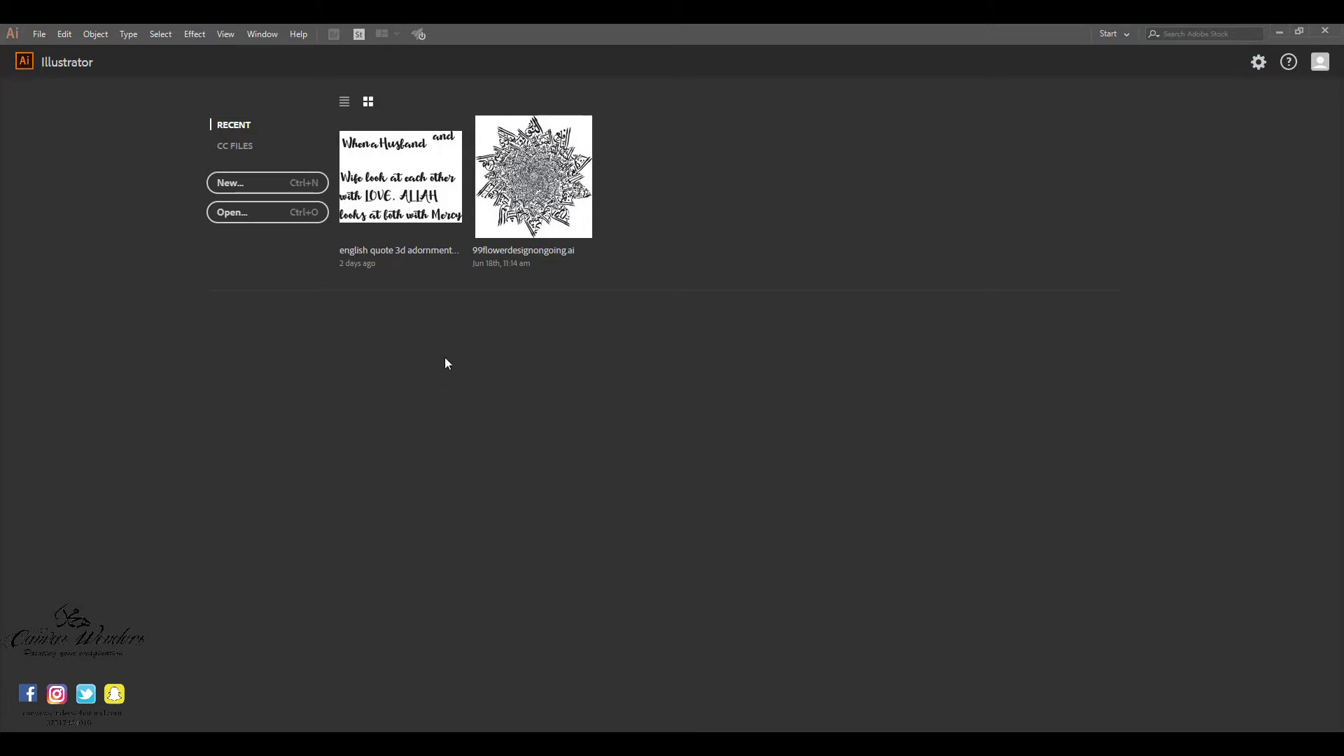
Create a new A4 landscape document (841.89 × 595.276 pt, CMYK) from the start screen
left_click(278, 189)
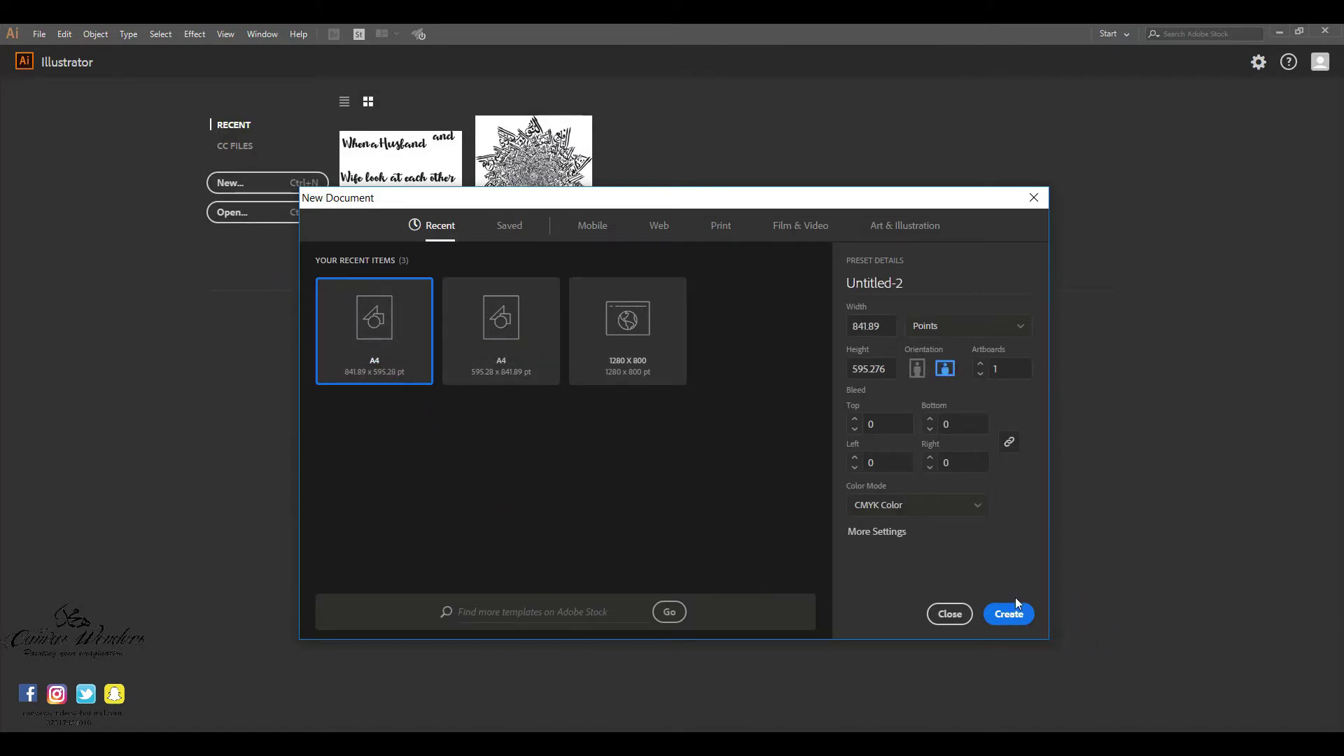
left_click(1008, 619)
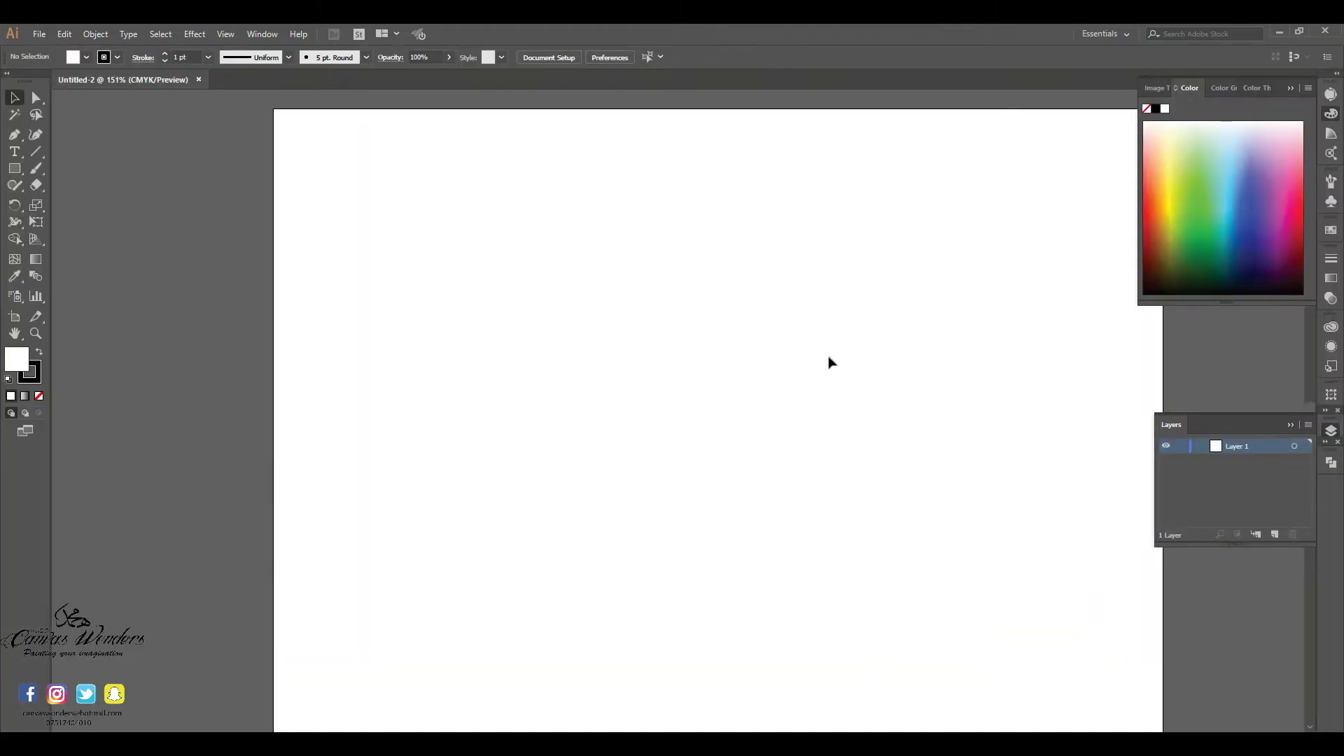
Show the rulers and drag three horizontal guides down across the artboard
left_click_drag(899, 363, 819, 357)
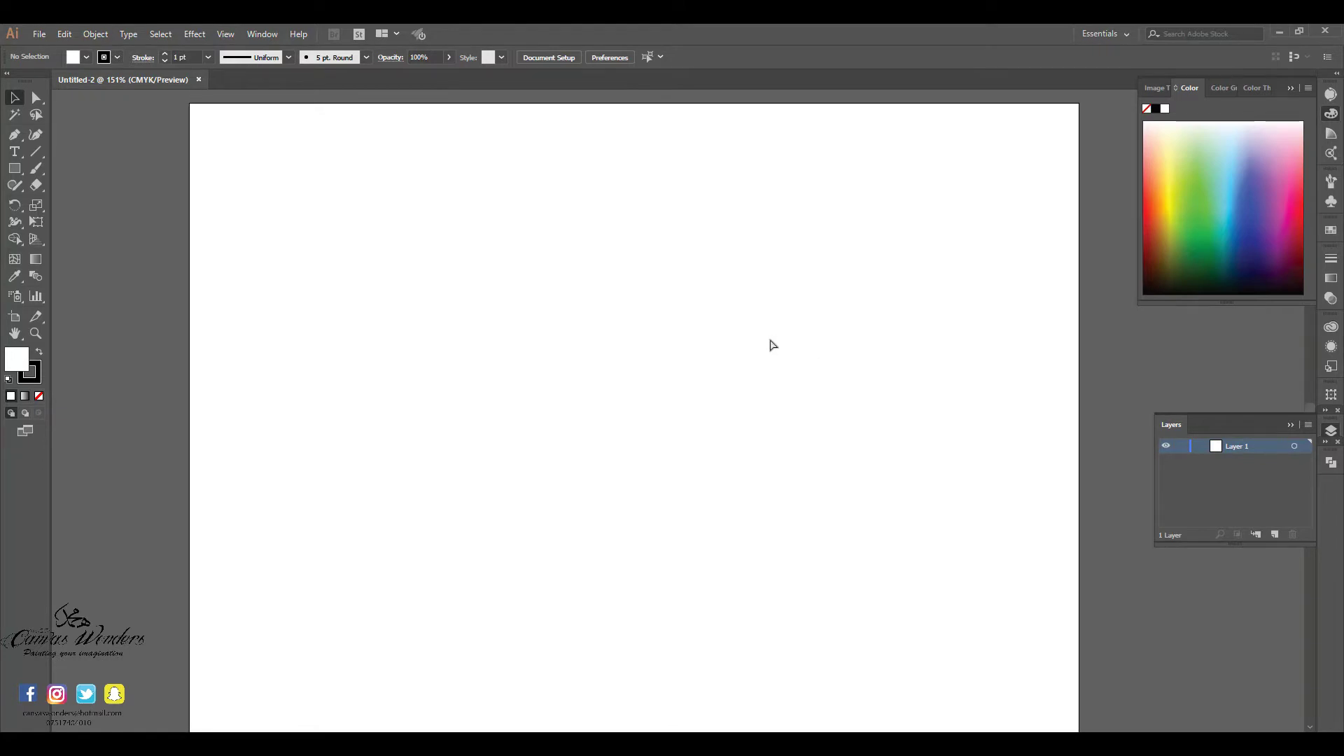
key("ctrl+r")
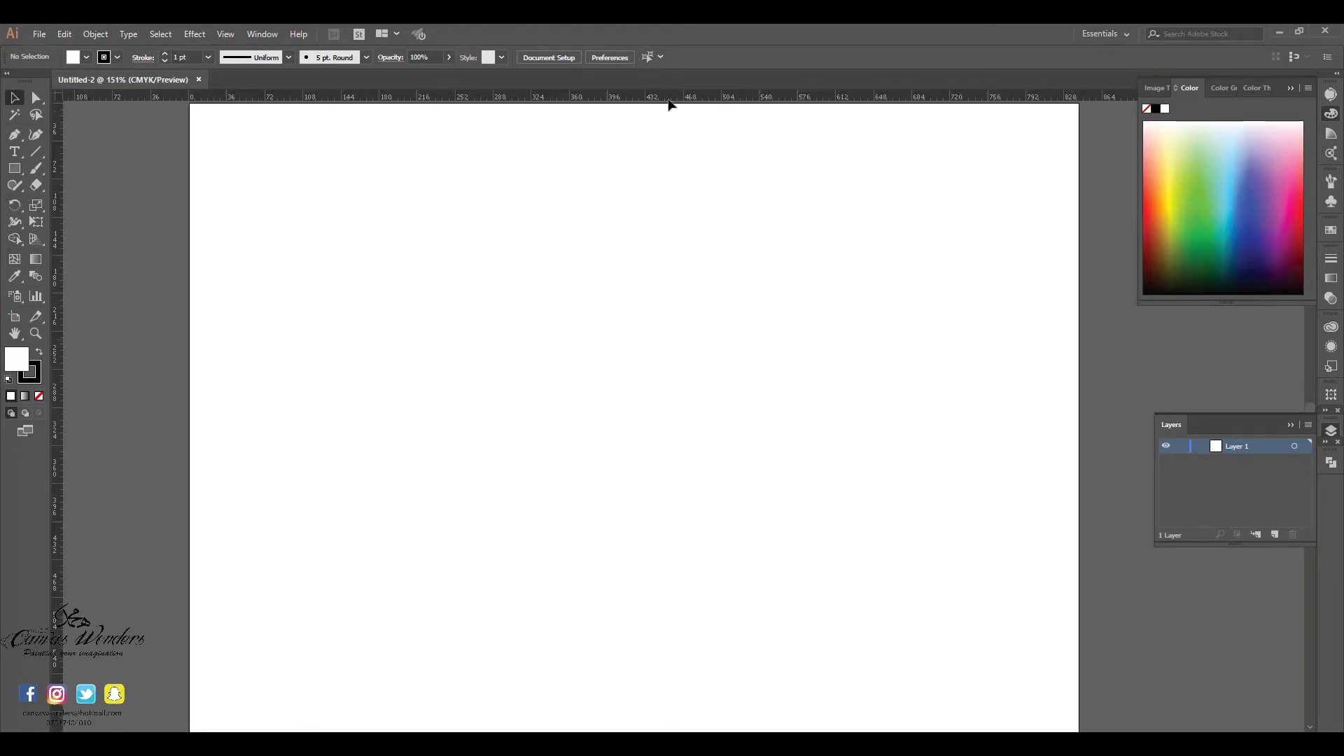
left_click_drag(670, 103, 664, 235)
left_click_drag(692, 104, 678, 382)
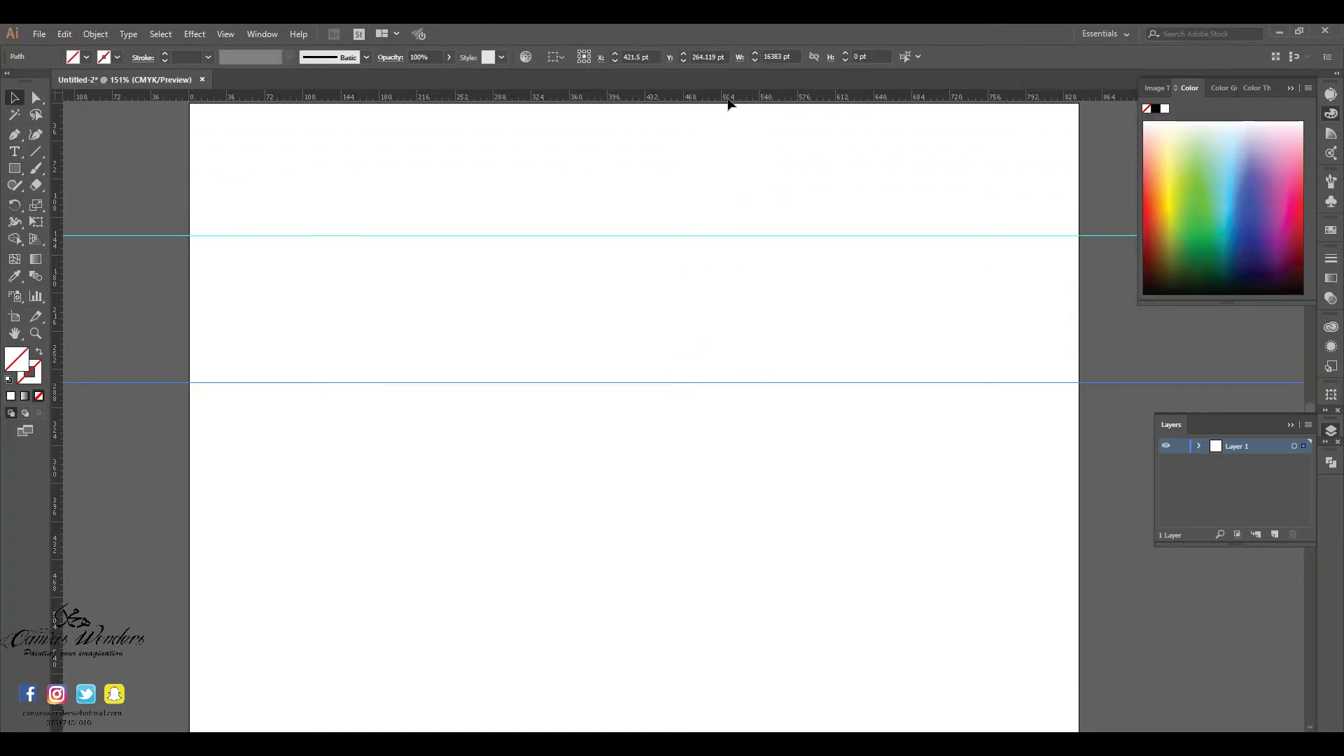
mouse_move(733, 102)
left_mouse_down()
mouse_move(675, 554)
mouse_move(672, 539)
left_mouse_up()
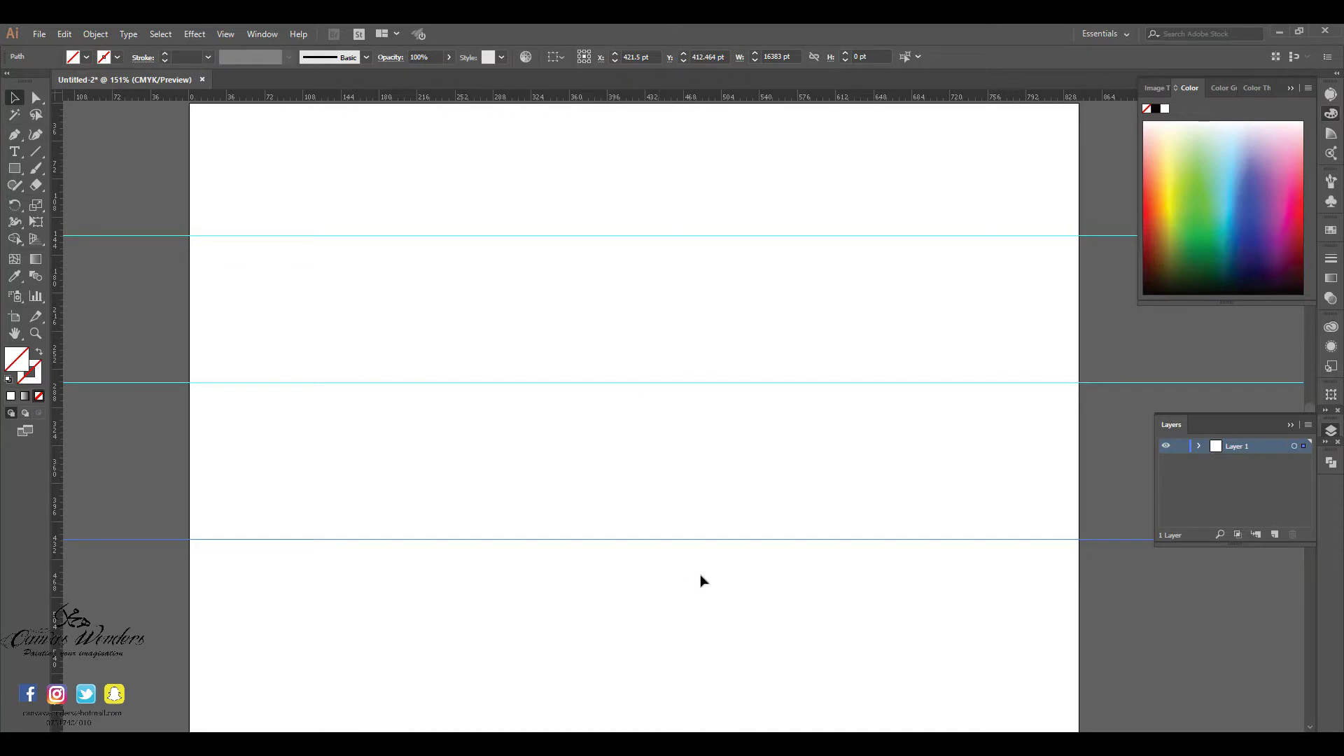
Lock Layer 1 and add a new Layer 2 for the lettering
left_click(1182, 447)
left_click(1274, 534)
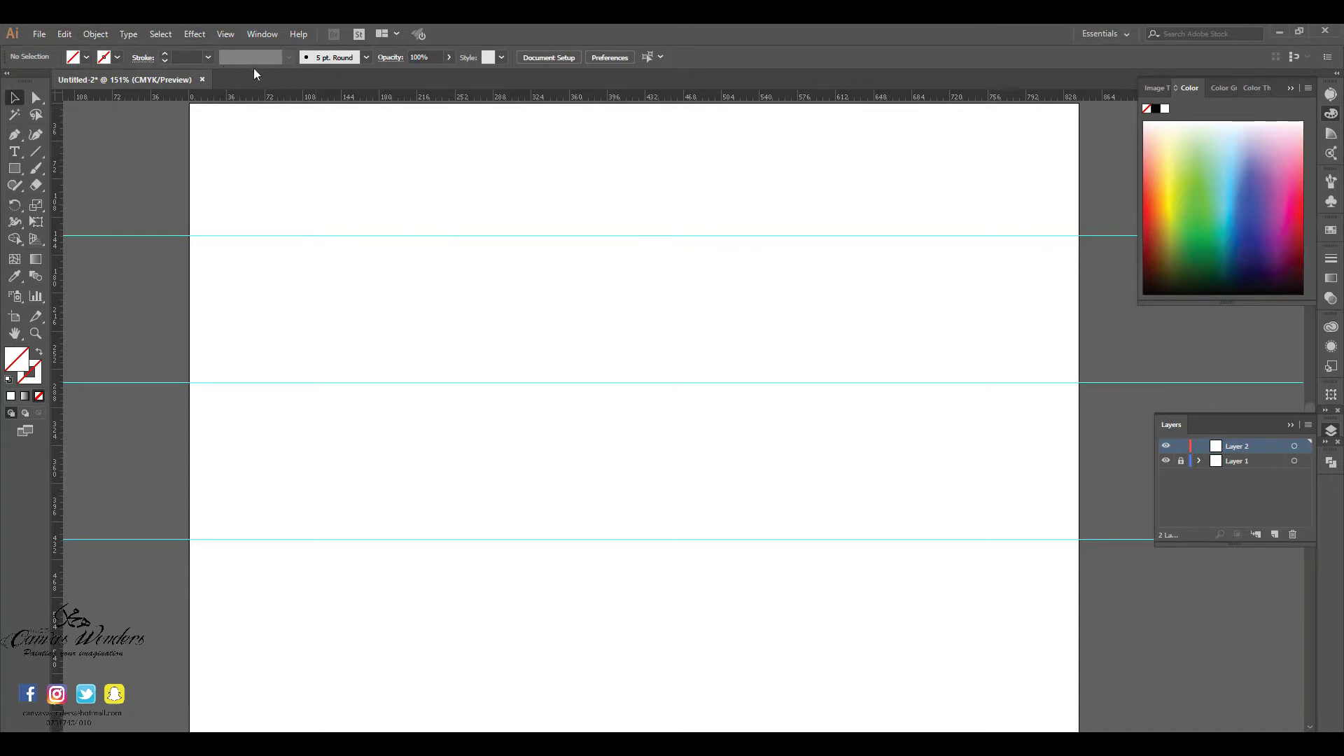
left_click(1331, 182)
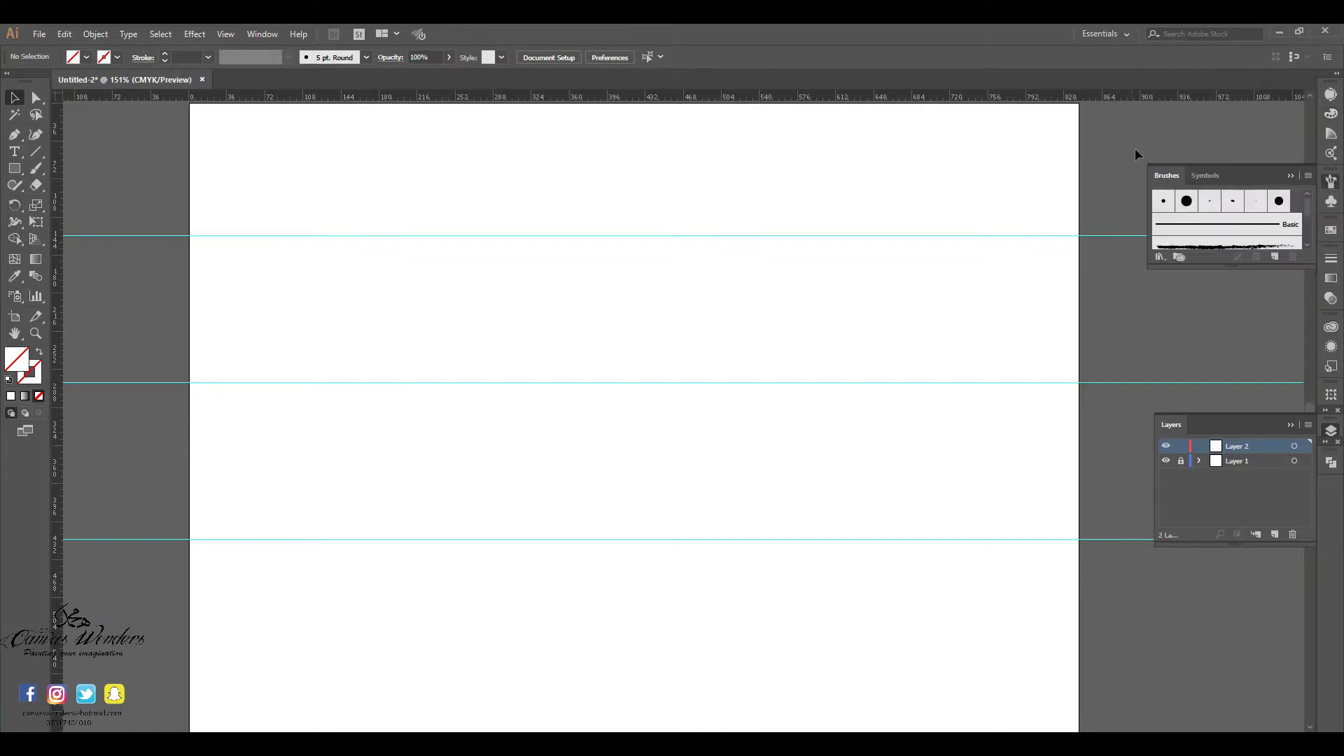
Give the 15 pt. Round brush 19% roundness, a -121° angle and Random size
double_click(1176, 209)
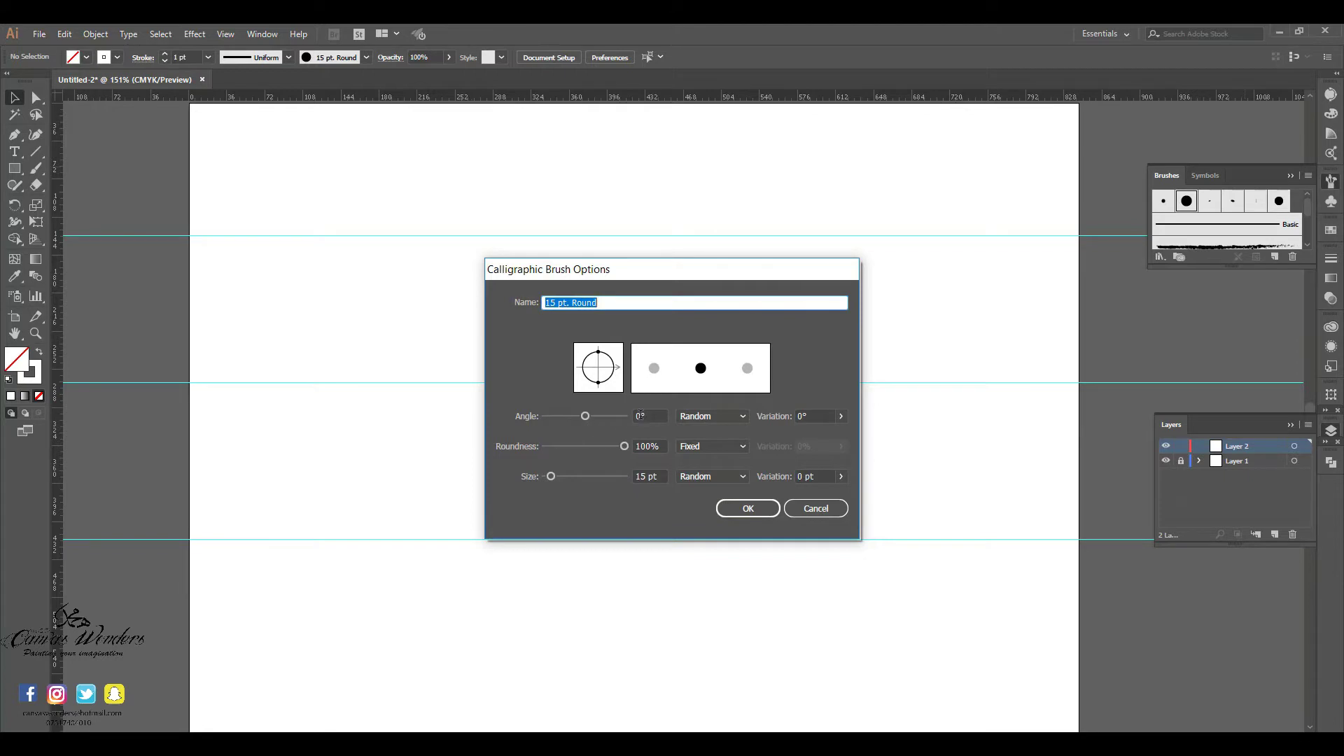
left_click_drag(624, 447, 564, 447)
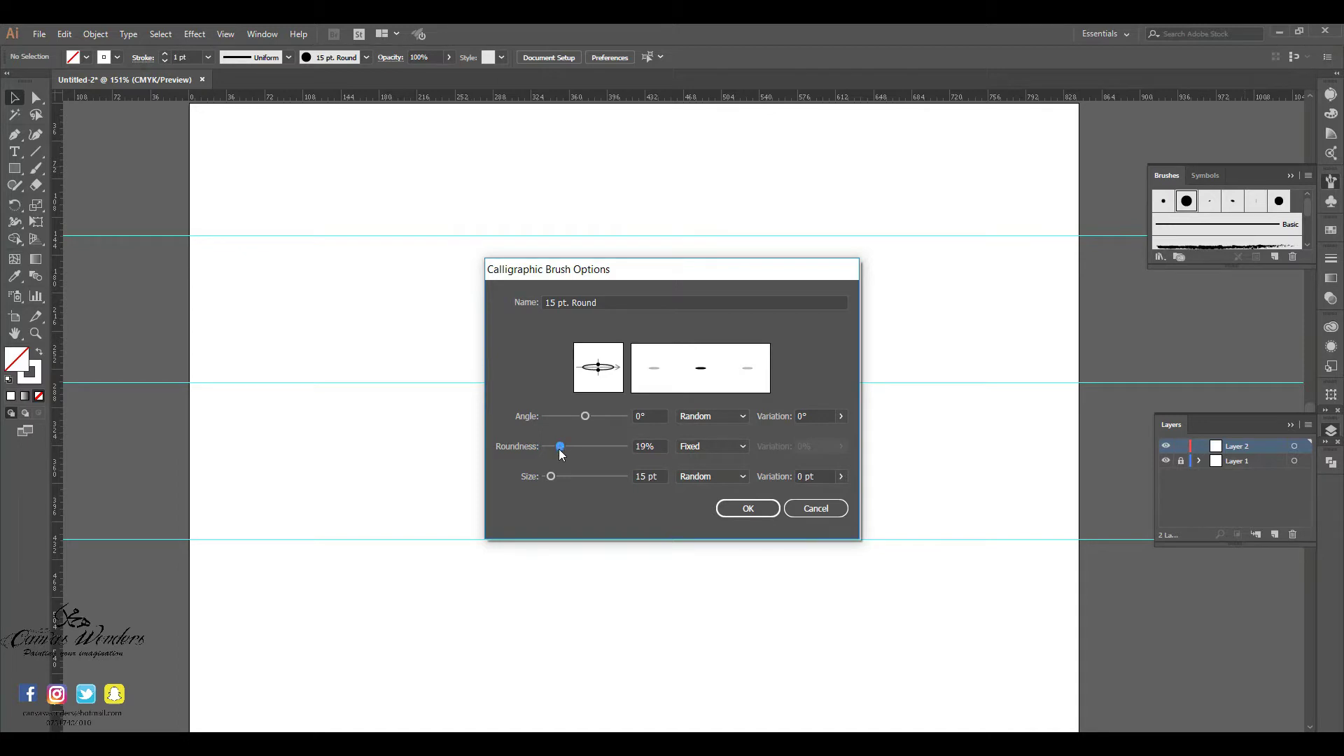
left_click_drag(585, 416, 560, 423)
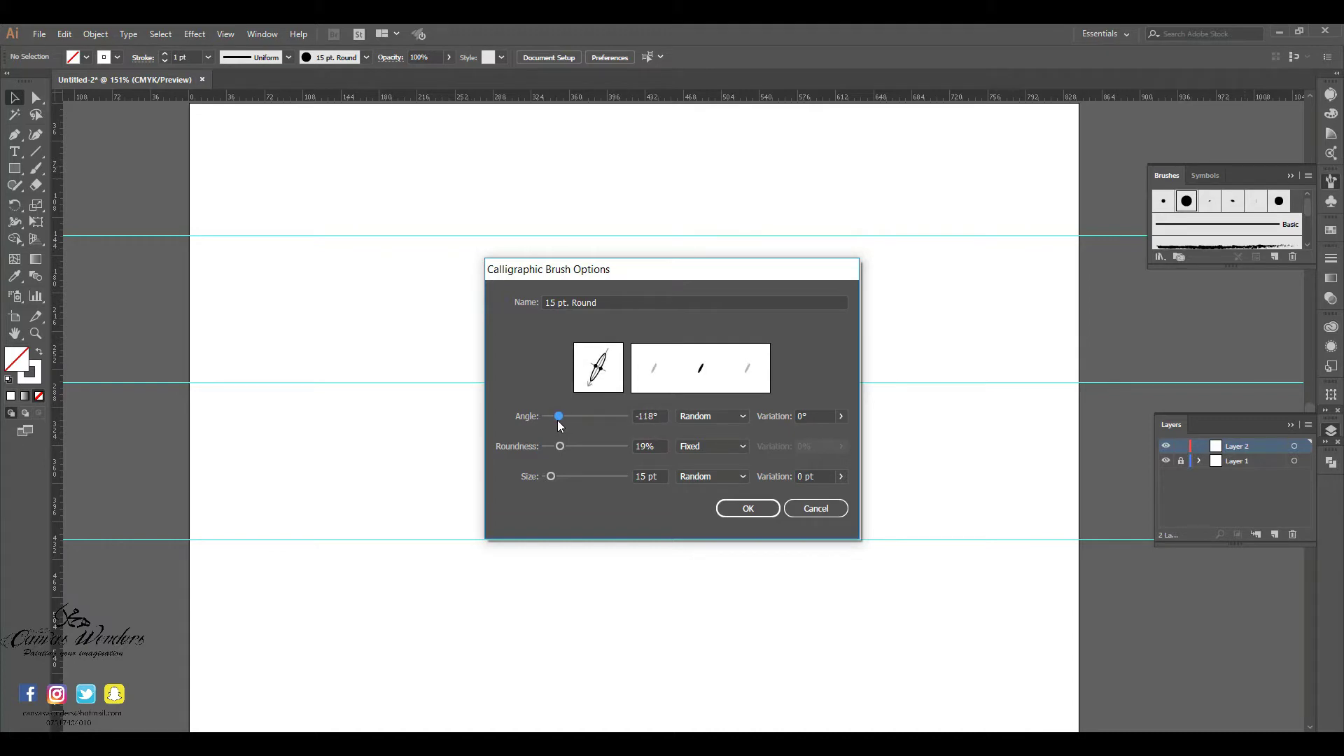
left_click_drag(559, 422, 559, 423)
left_click(734, 478)
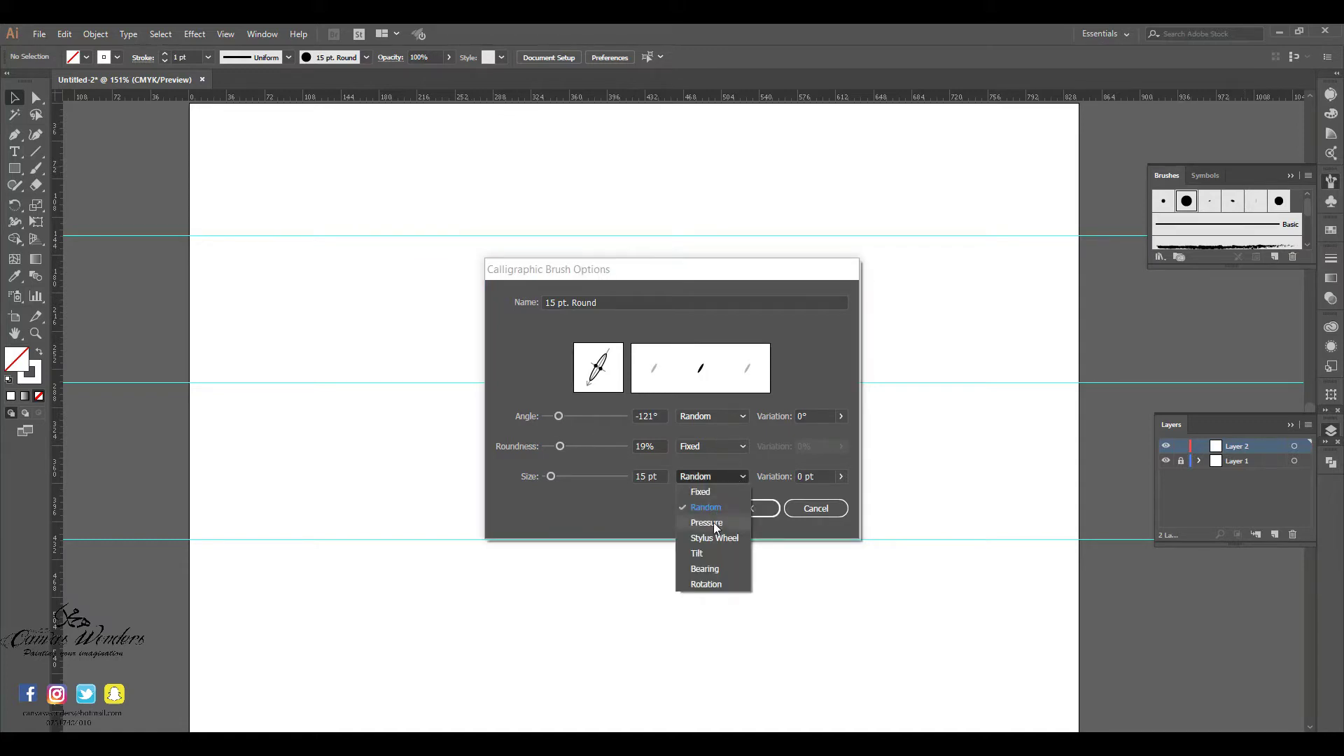
left_click(717, 508)
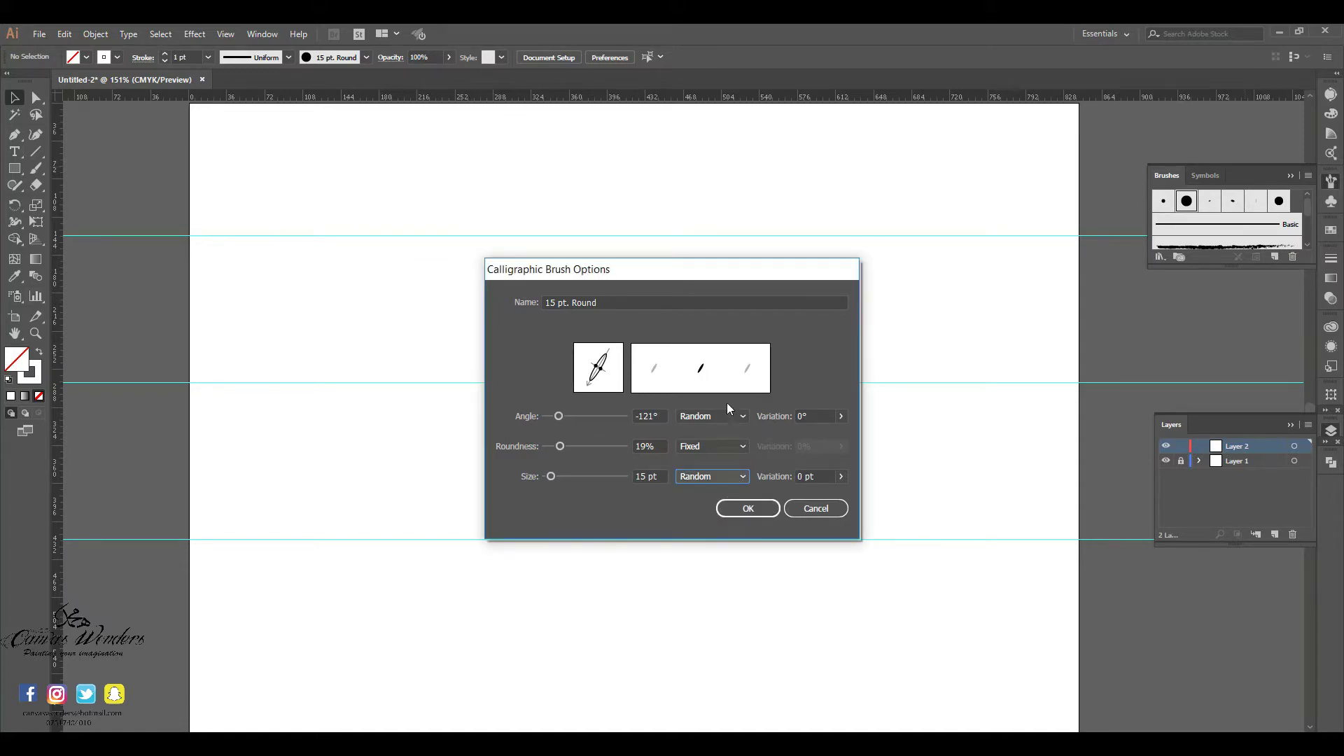
left_click(739, 517)
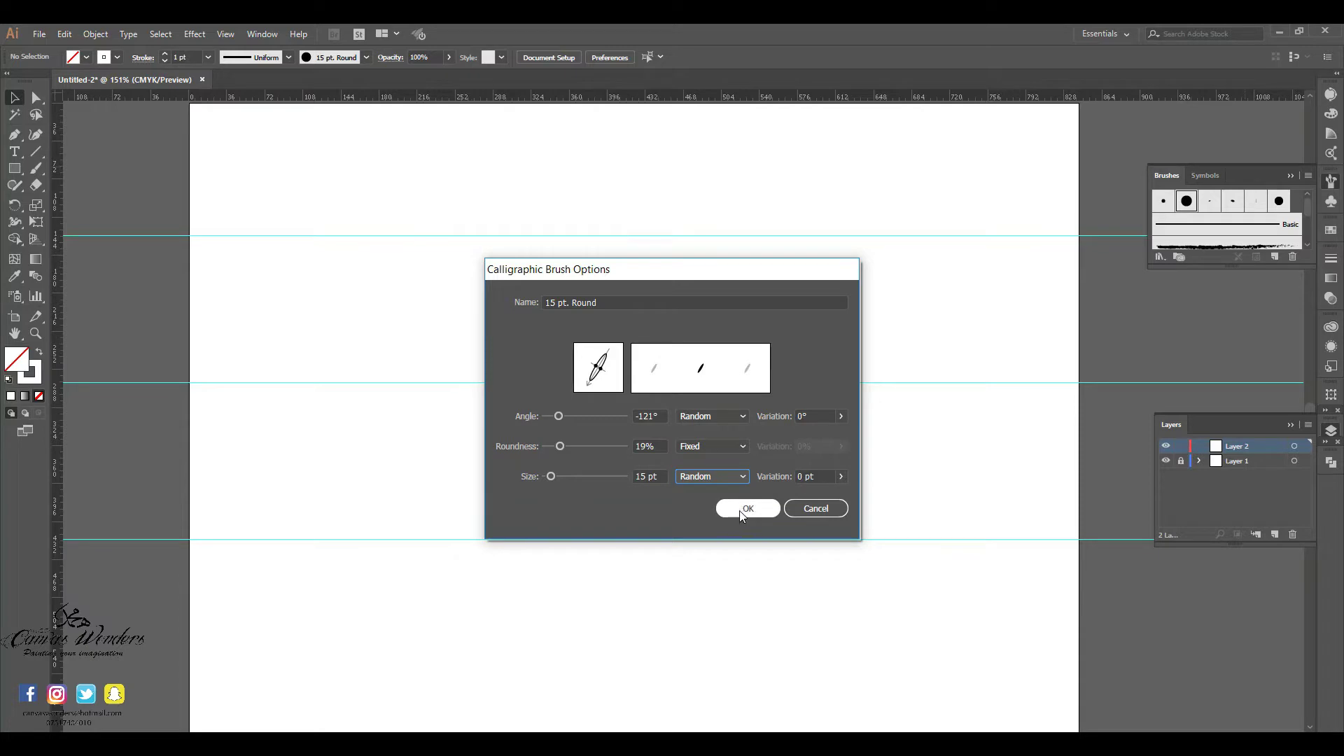
left_click(742, 514)
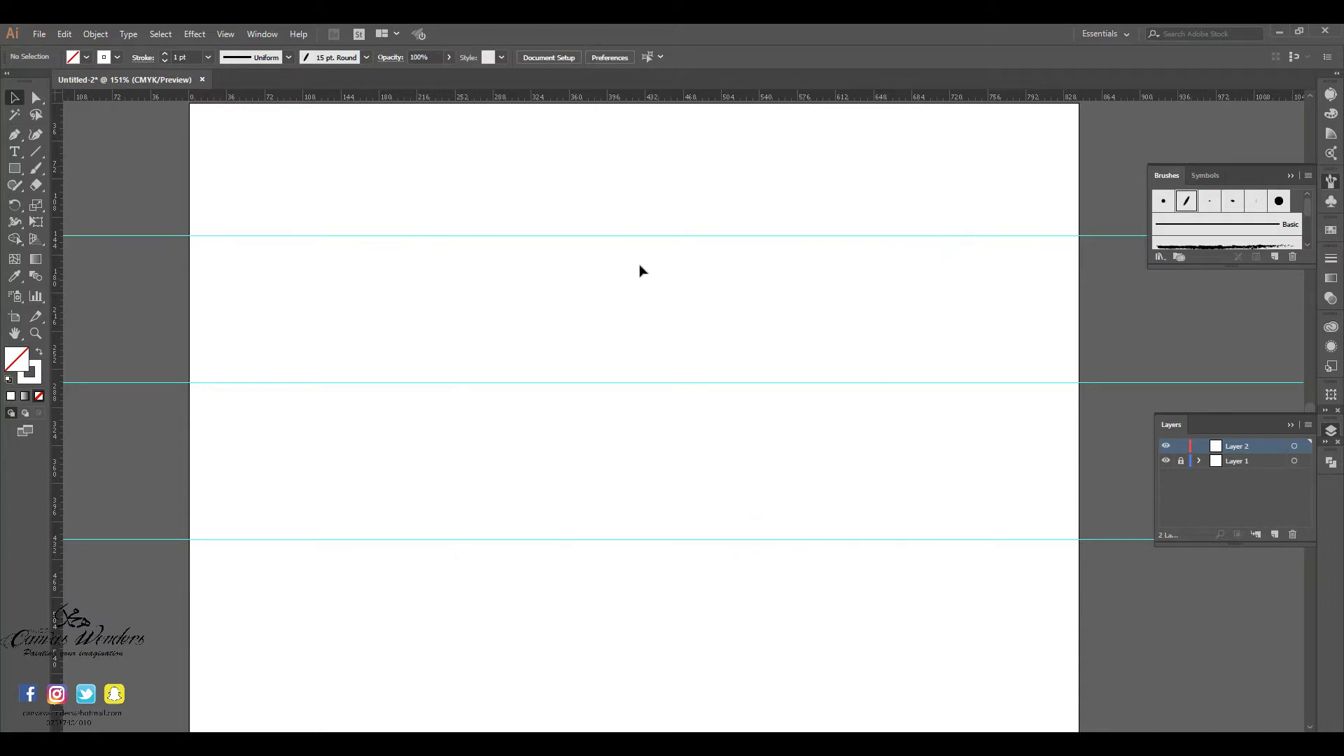
Switch to the Paintbrush tool and set the fill colour to black
key("b")
left_click_drag(1006, 335, 976, 324)
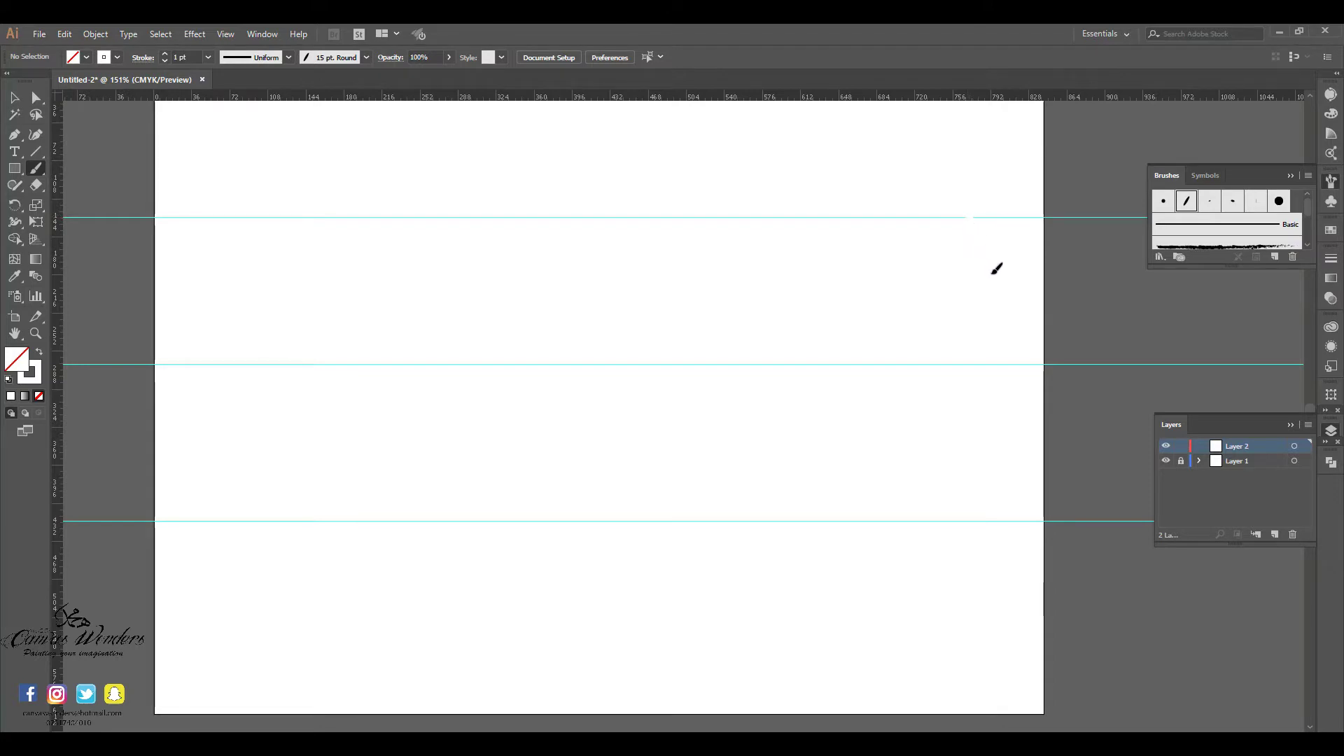
left_click_drag(777, 480, 810, 447)
left_click(116, 57)
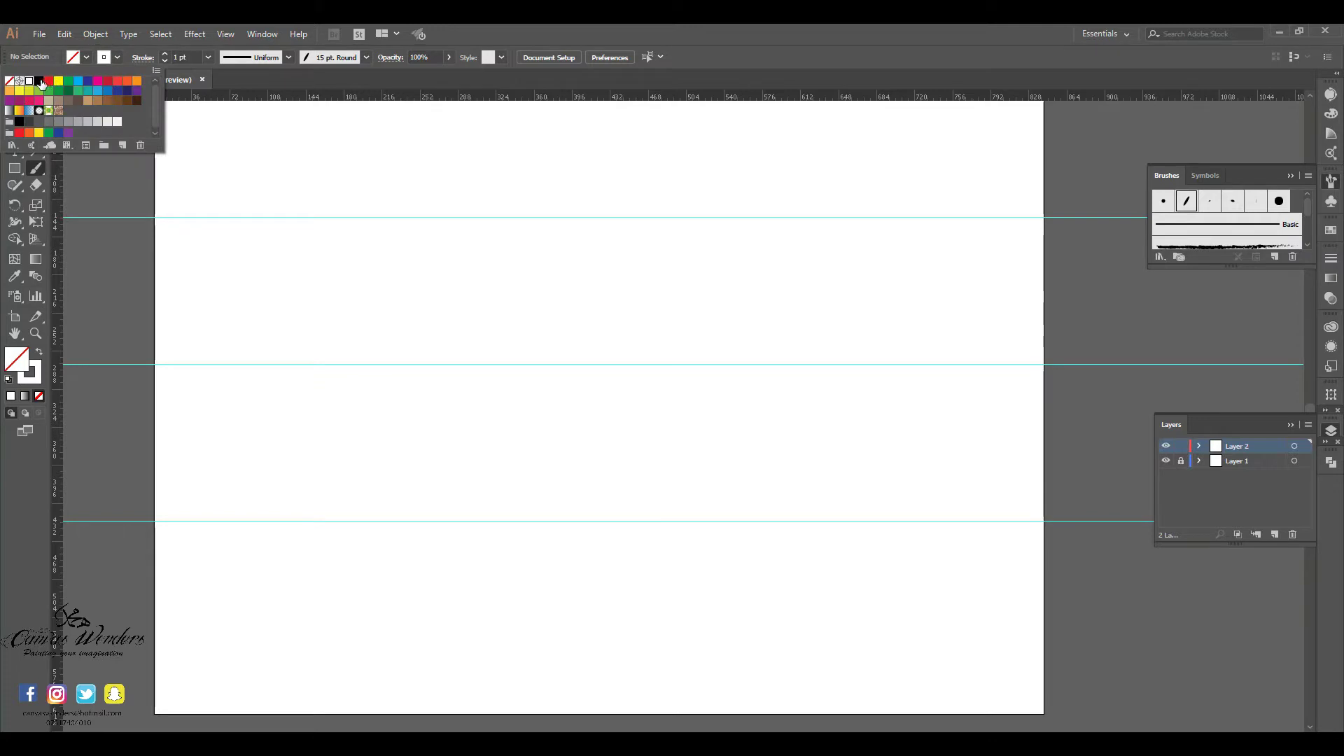
left_click(86, 57)
left_click(39, 82)
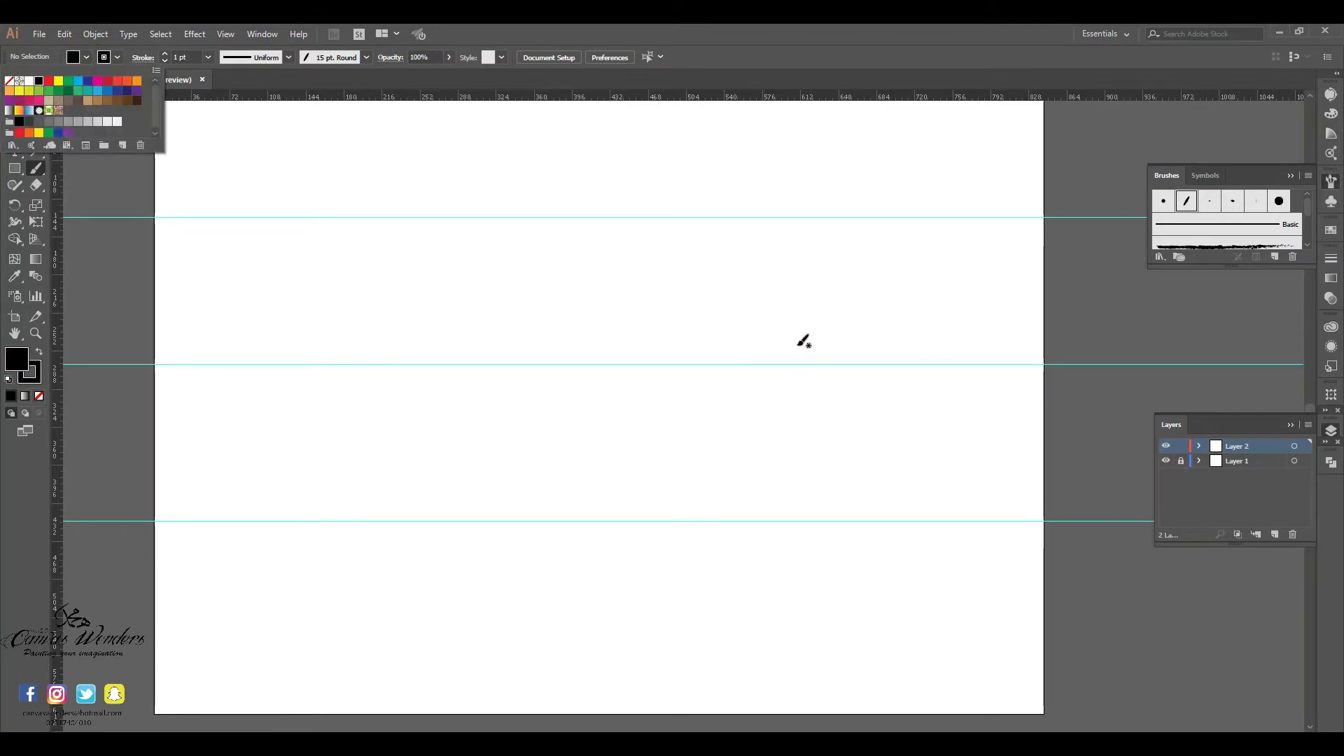
Paint the first word's upright strokes, letter base, long sweeping curve and down-curving tail
mouse_move(920, 208)
left_mouse_down()
mouse_move(955, 321)
mouse_move(935, 360)
left_mouse_up()
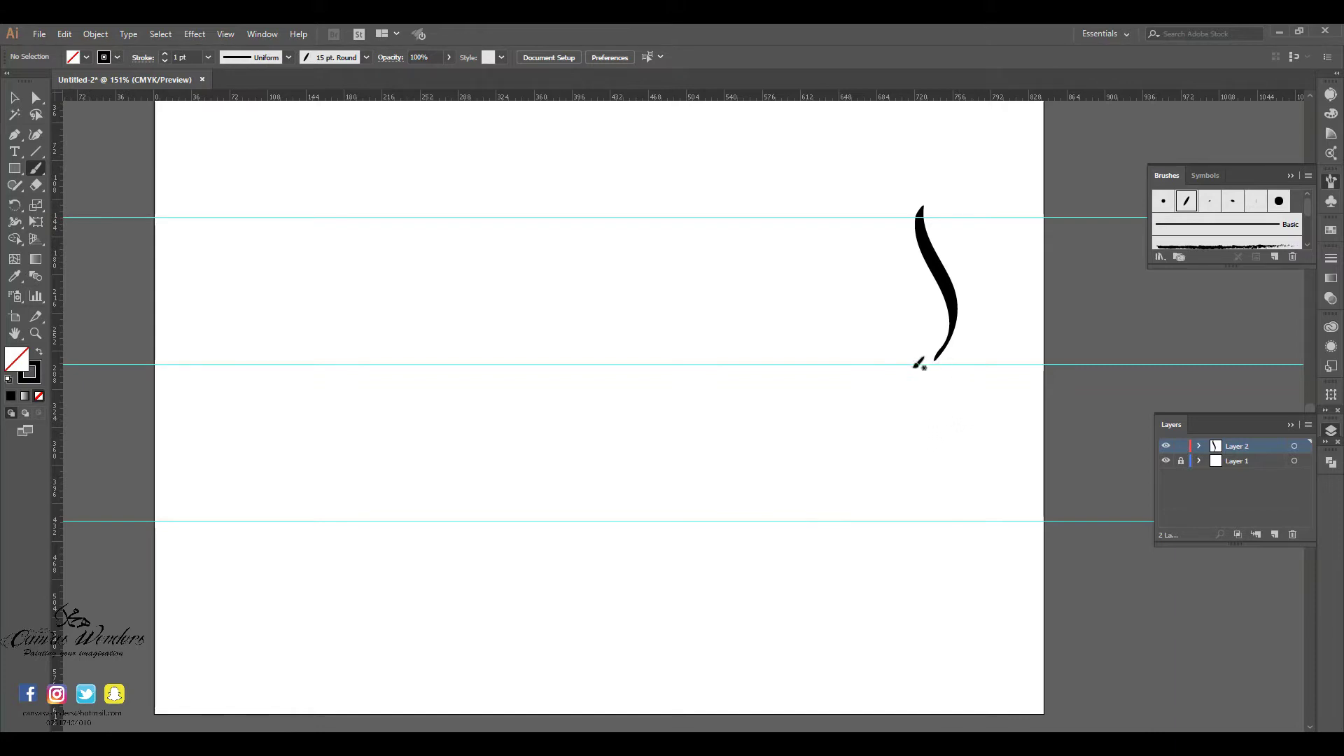
mouse_move(919, 359)
left_mouse_down()
mouse_move(936, 353)
mouse_move(909, 348)
mouse_move(889, 287)
left_mouse_up()
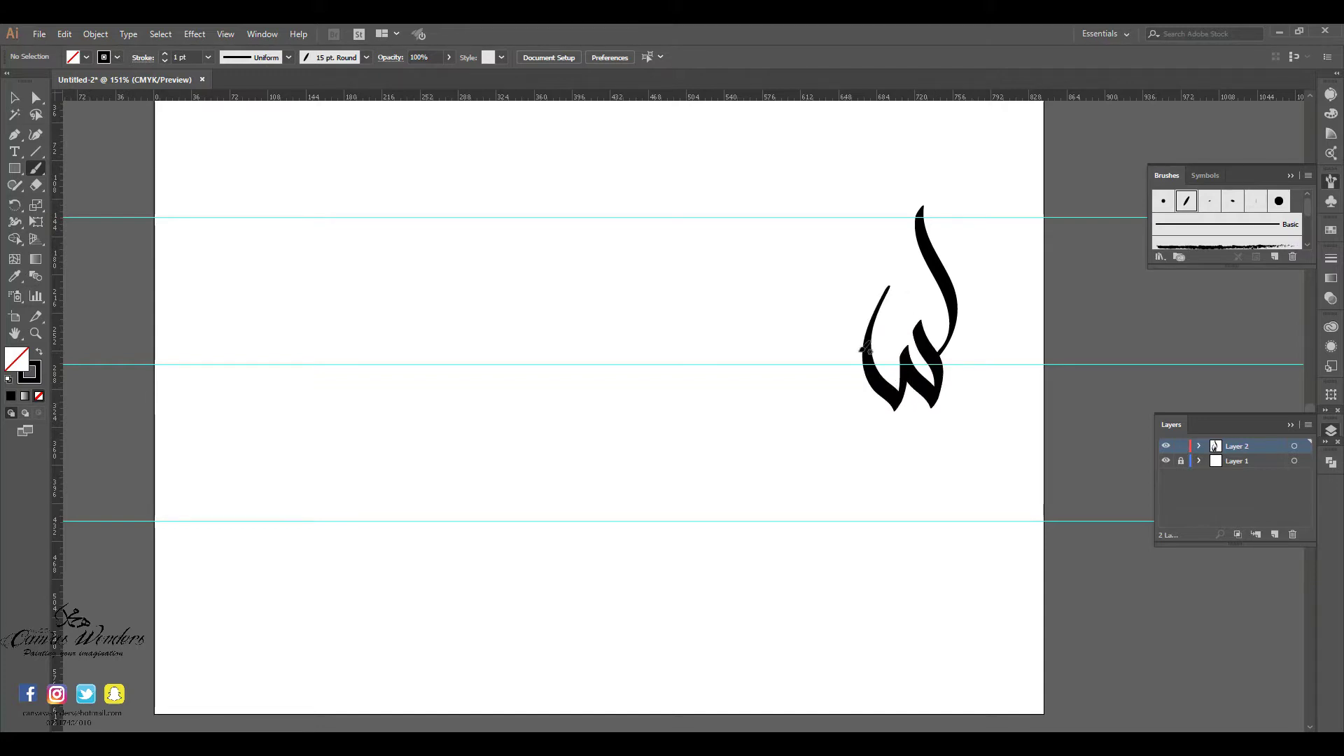
mouse_move(890, 289)
left_mouse_down()
mouse_move(682, 418)
mouse_move(540, 439)
mouse_move(444, 426)
mouse_move(231, 313)
mouse_move(207, 317)
mouse_move(272, 345)
mouse_move(231, 345)
mouse_move(212, 257)
left_mouse_up()
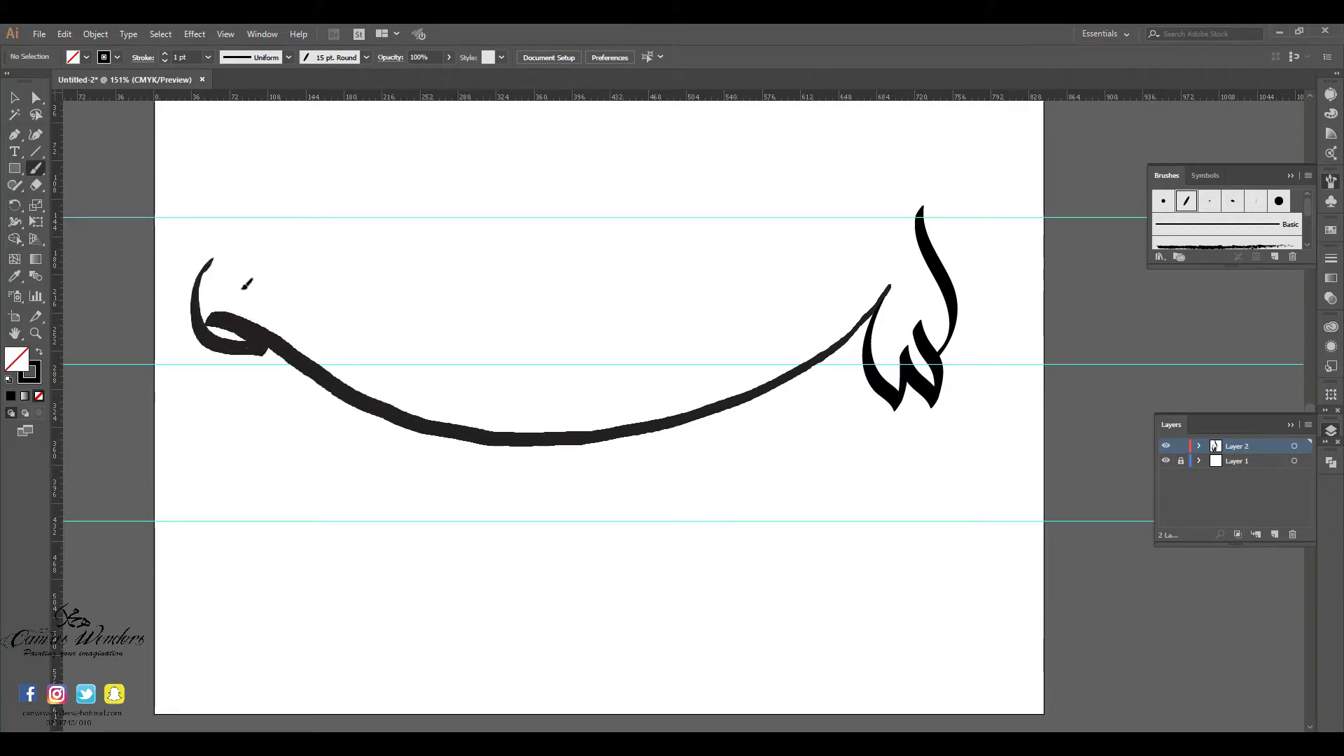
mouse_move(201, 346)
left_mouse_down()
mouse_move(207, 388)
mouse_move(287, 462)
mouse_move(299, 527)
mouse_move(291, 633)
mouse_move(242, 707)
left_mouse_up()
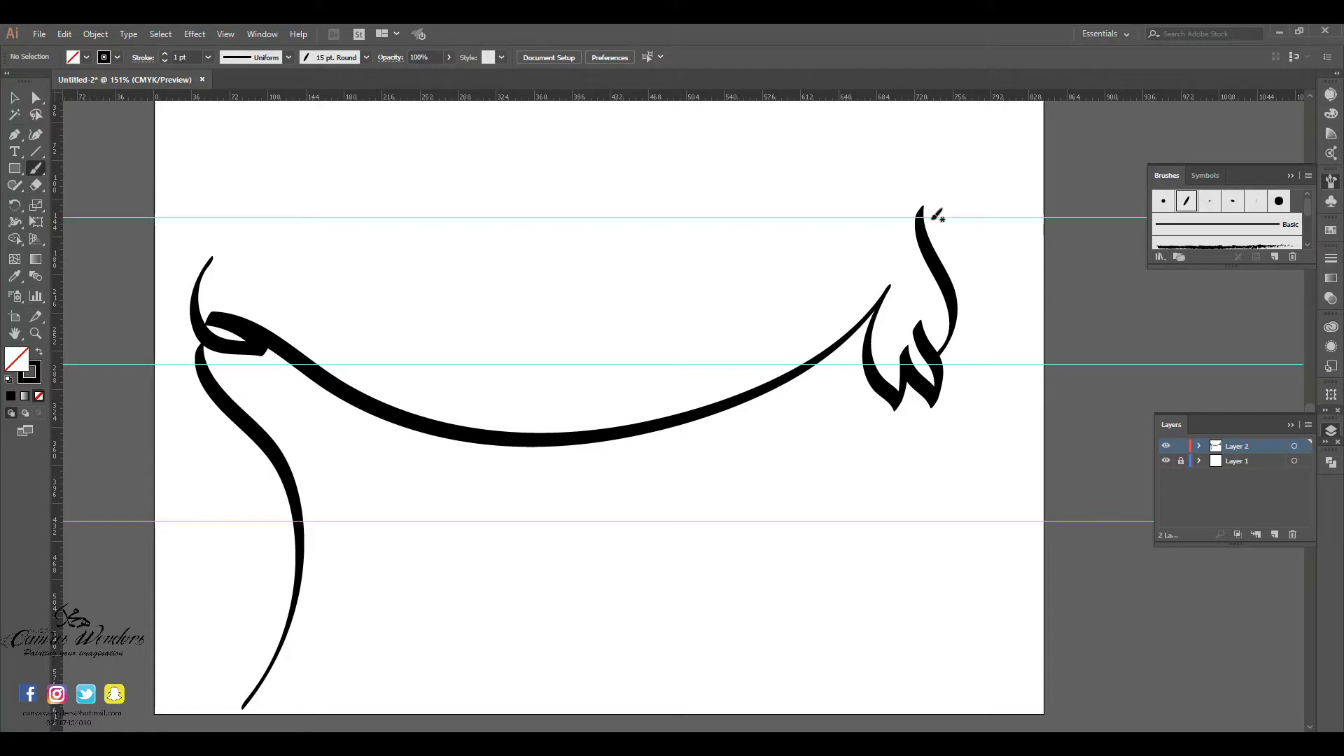
left_click_drag(921, 205, 938, 243)
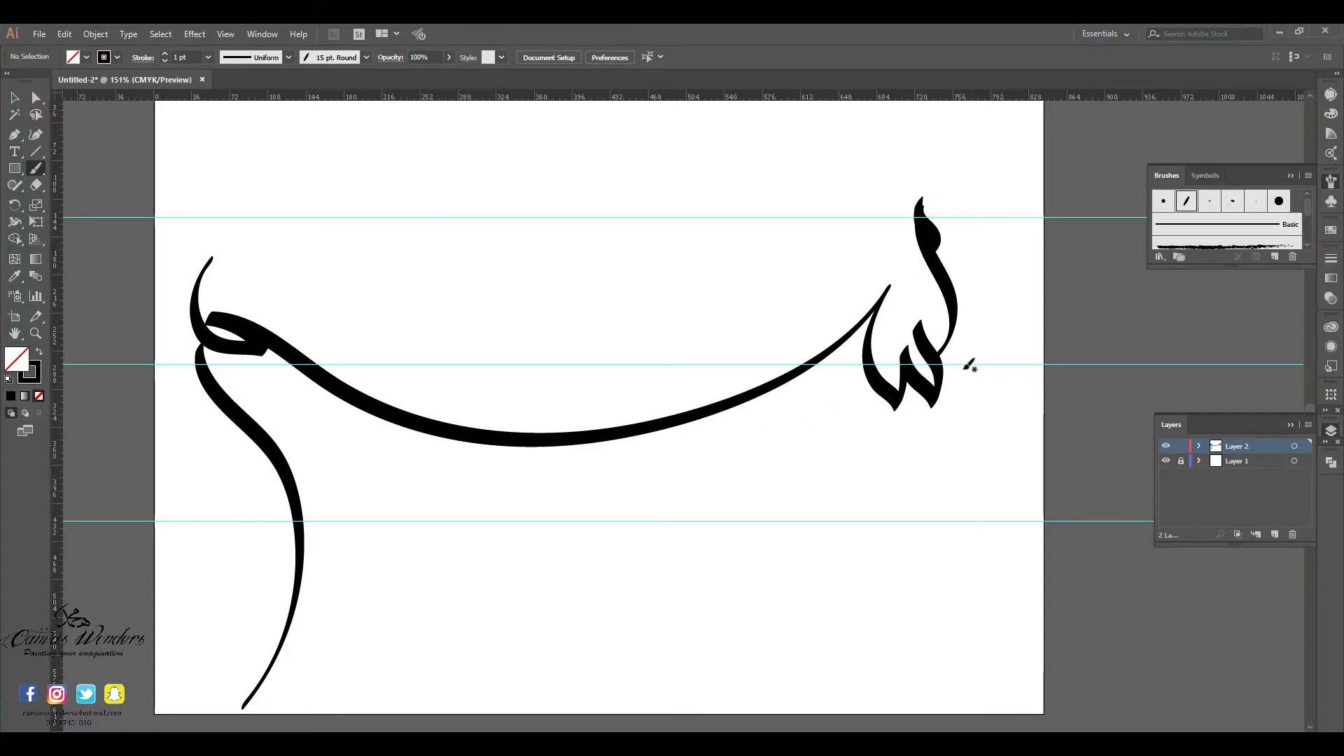
left_click_drag(961, 369, 979, 387)
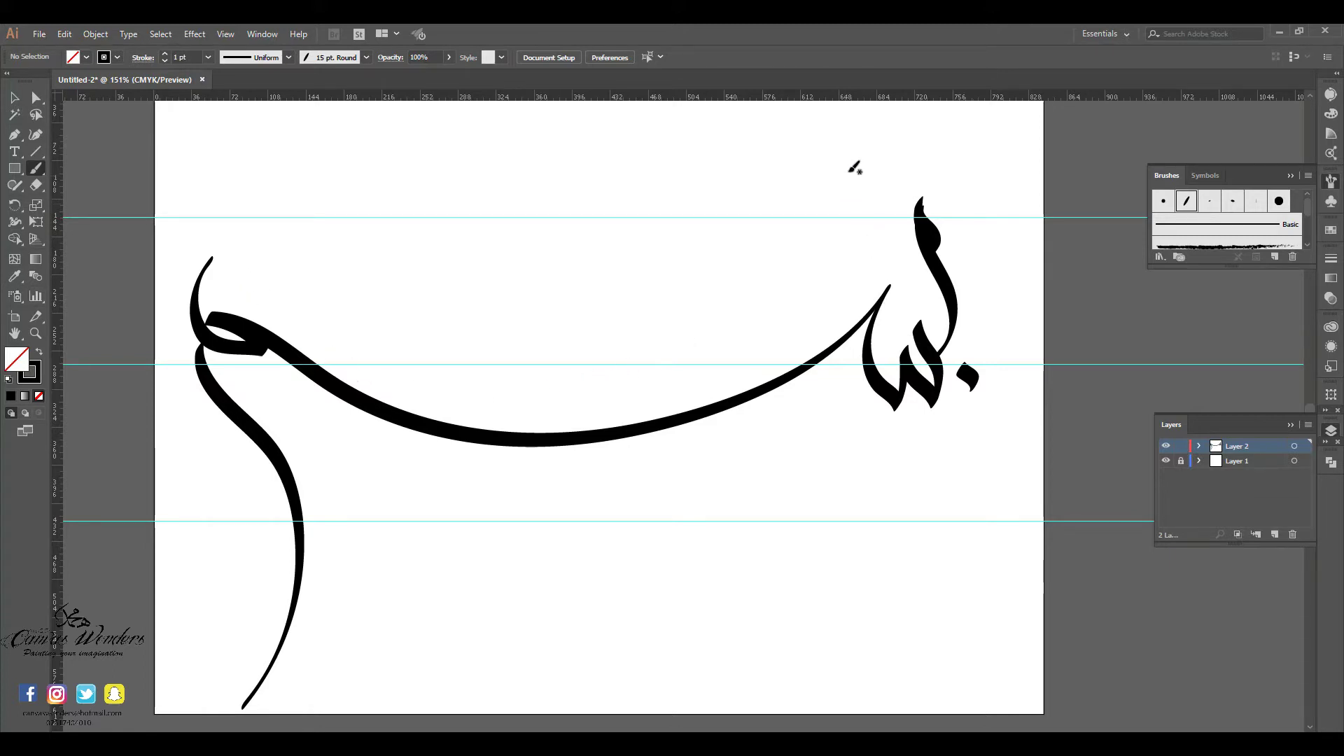
mouse_move(850, 168)
left_mouse_down()
mouse_move(879, 279)
mouse_move(827, 341)
left_mouse_up()
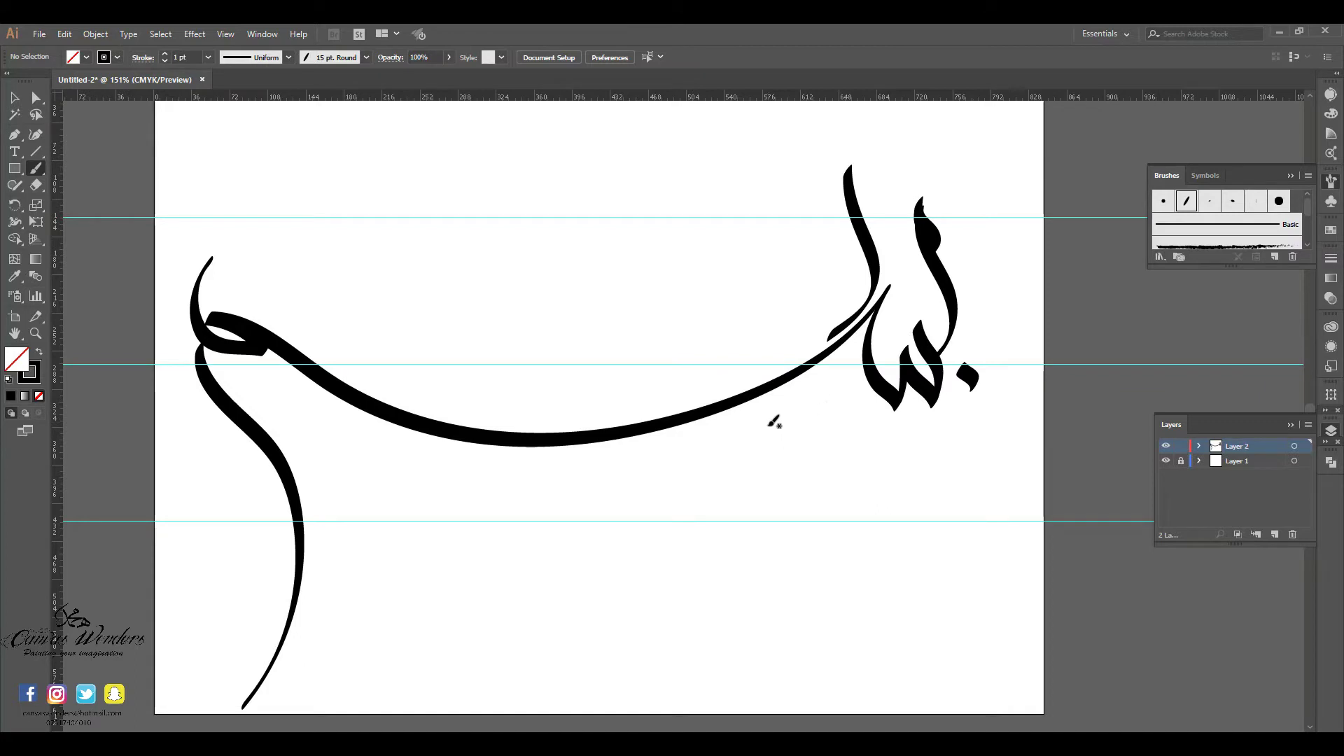
Replace the tall stroke with trial alif strokes, then undo those attempts
key("ctrl+z")
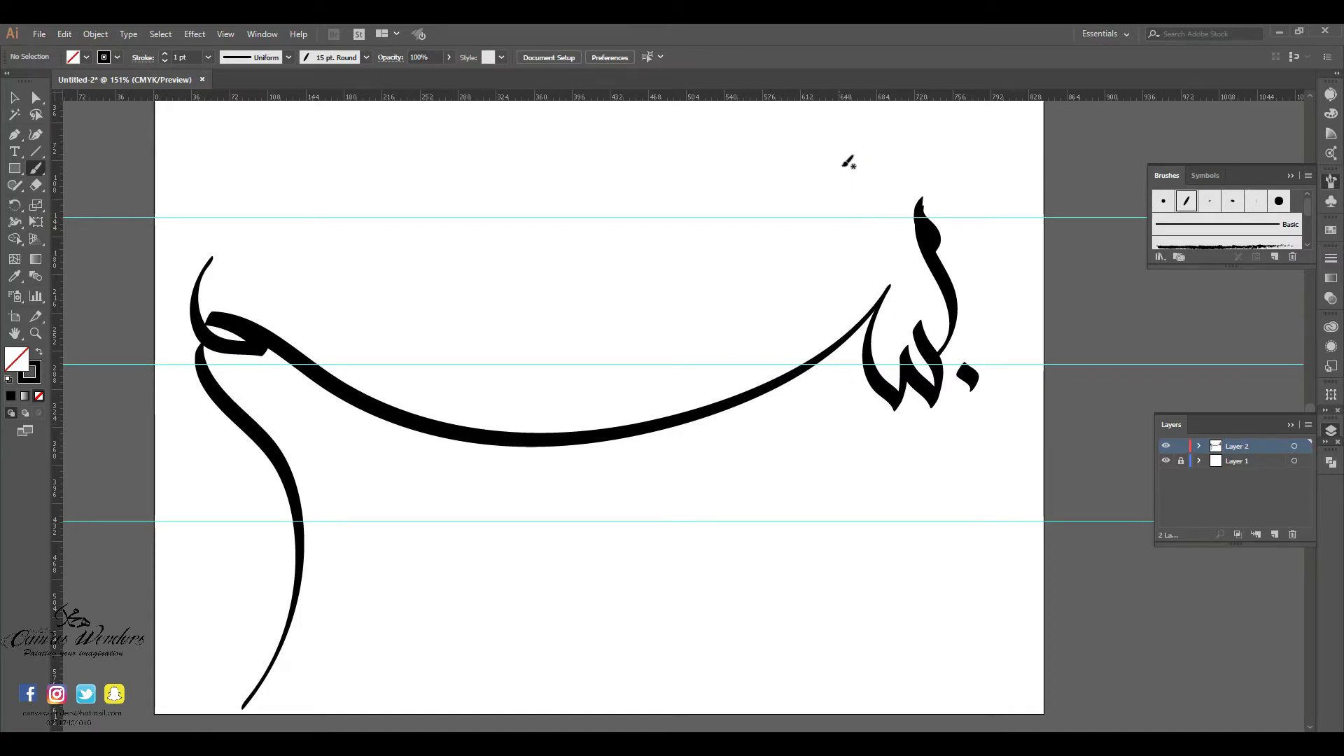
left_click_drag(845, 160, 873, 282)
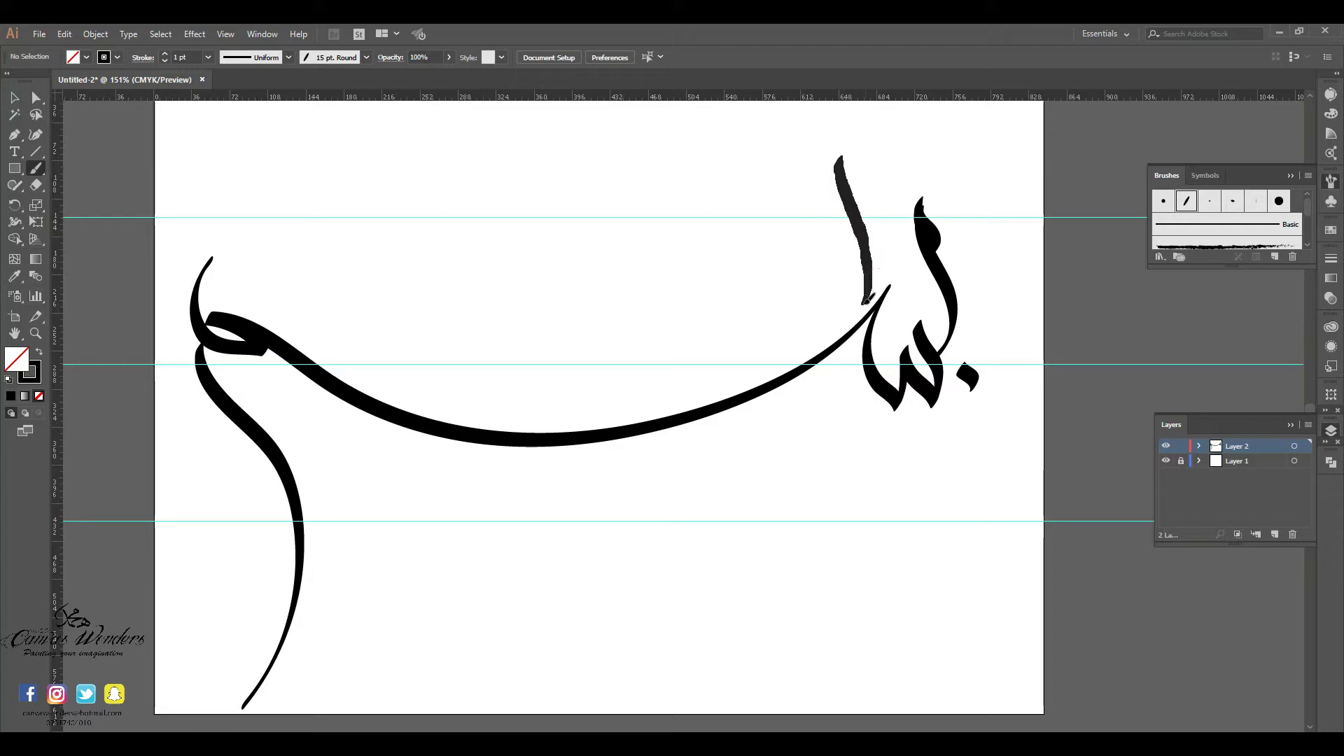
left_click_drag(846, 326, 845, 330)
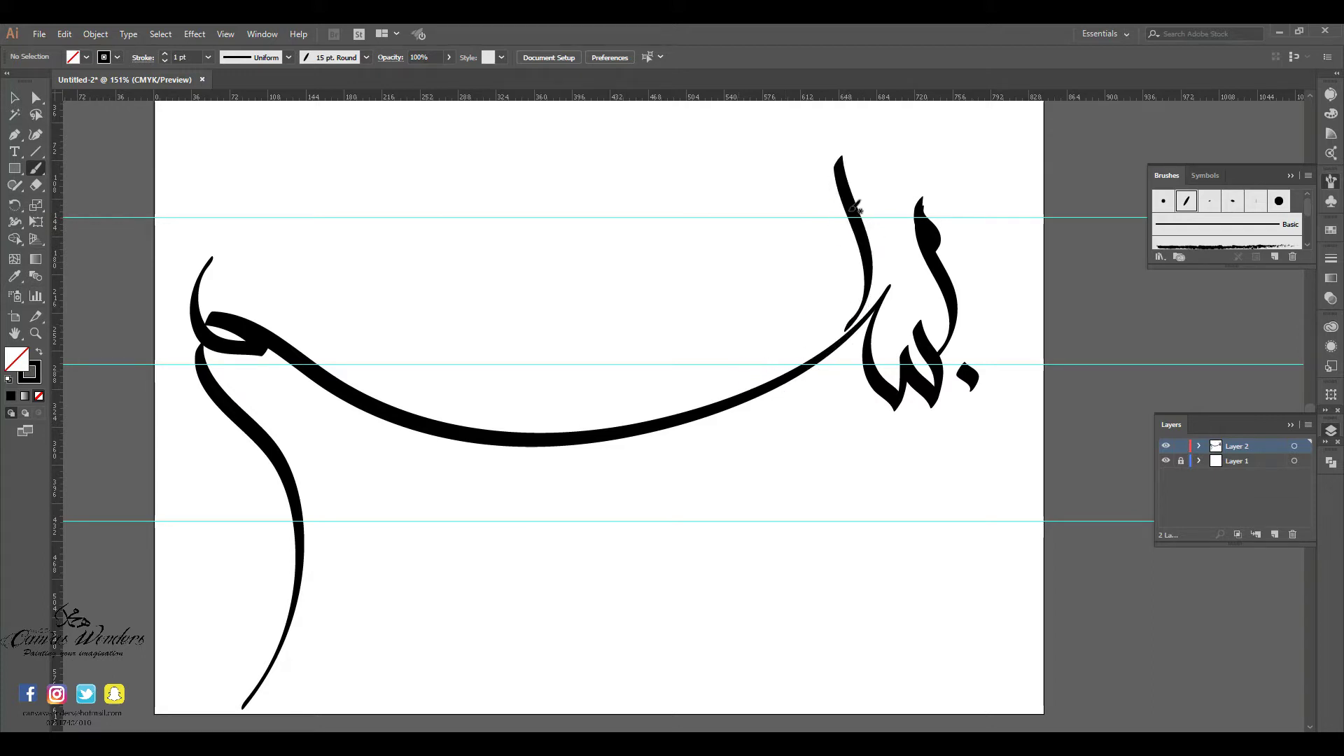
mouse_move(815, 175)
left_mouse_down()
mouse_move(853, 281)
mouse_move(807, 250)
mouse_move(827, 311)
mouse_move(775, 321)
mouse_move(757, 347)
left_mouse_up()
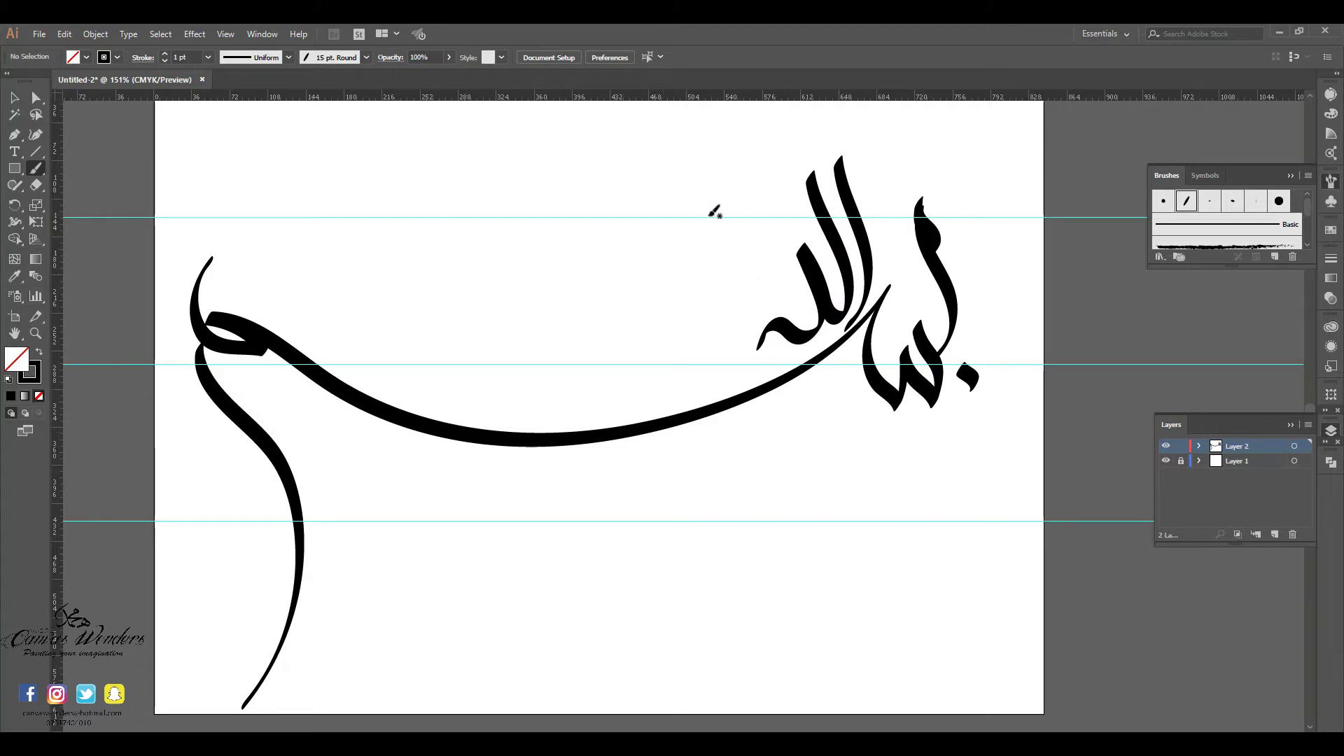
mouse_move(714, 196)
left_mouse_down()
mouse_move(742, 335)
mouse_move(719, 383)
left_mouse_up()
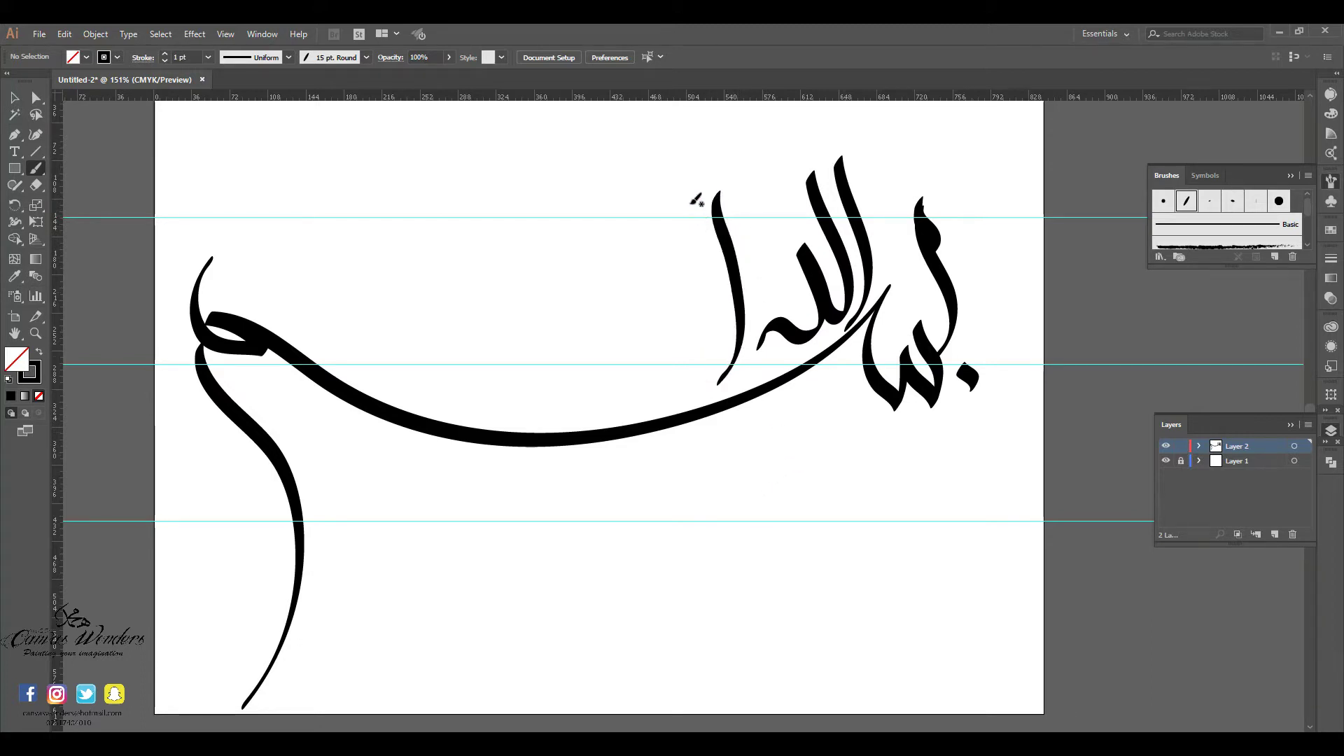
key("ctrl+z")
key("ctrl+z")
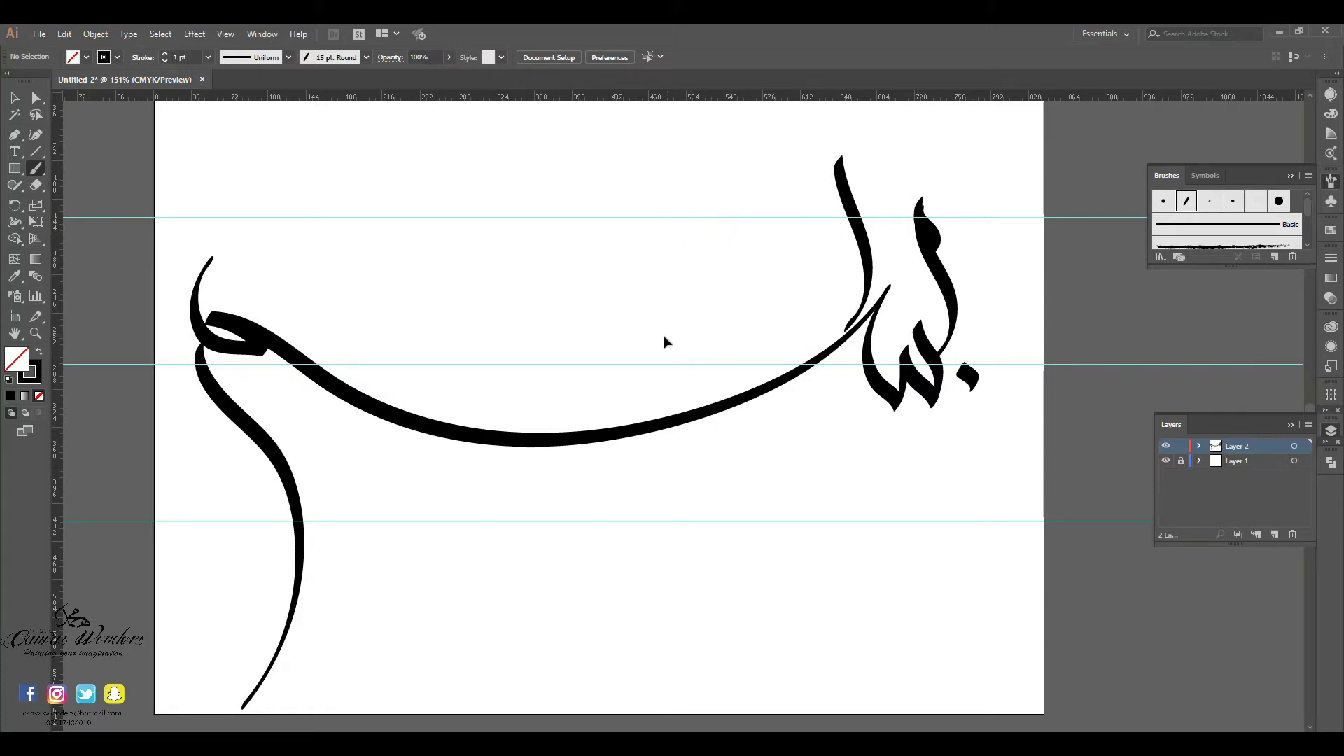
key("ctrl+z")
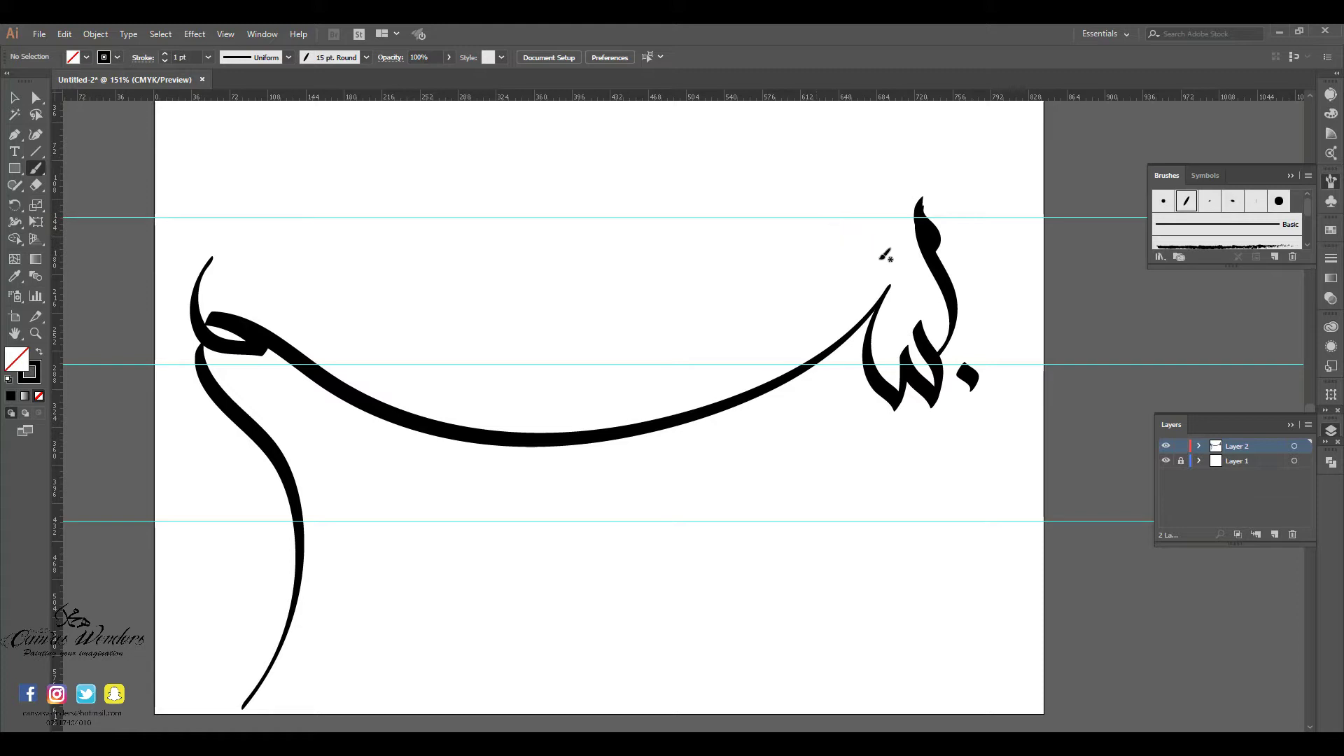
Paint Allah's tall alif, two lams and the ha loop at their base
left_click_drag(835, 148, 848, 317)
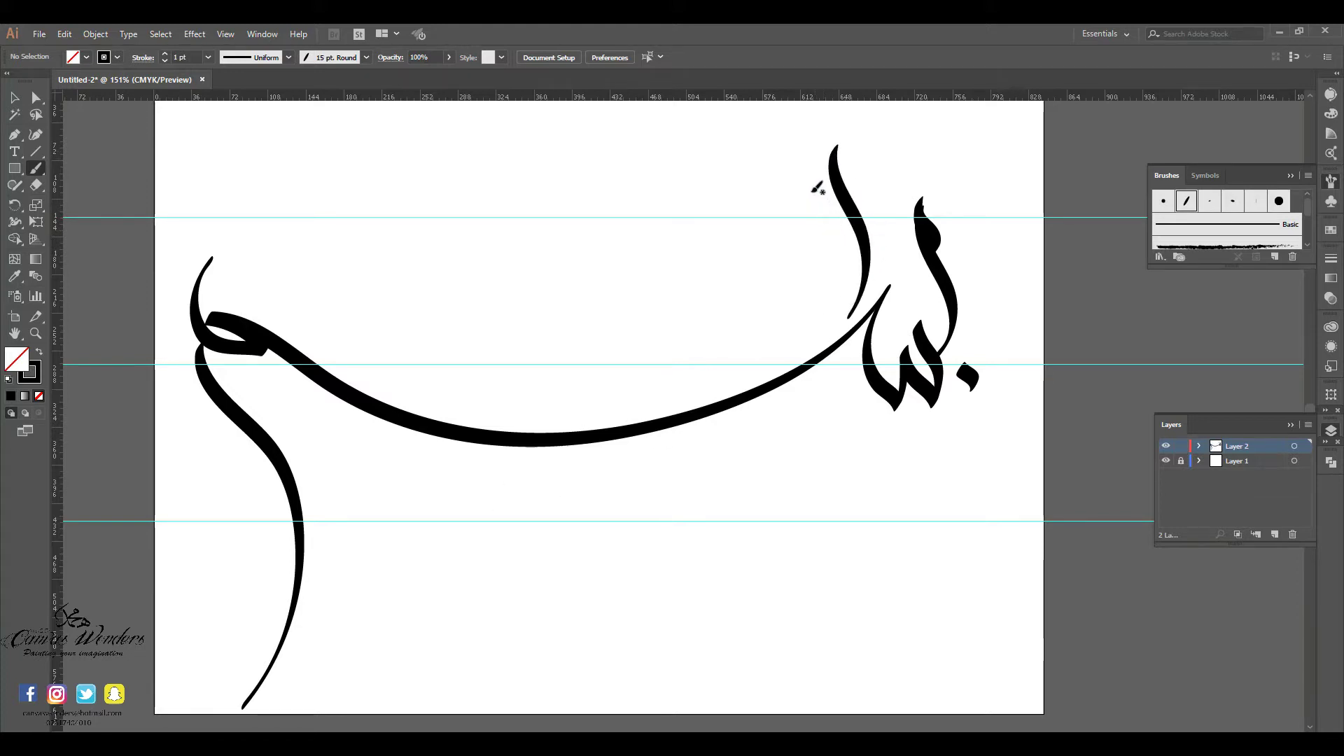
mouse_move(821, 205)
left_mouse_down()
mouse_move(850, 292)
mouse_move(824, 262)
mouse_move(807, 324)
left_mouse_up()
mouse_move(786, 224)
left_mouse_down()
mouse_move(791, 308)
mouse_move(774, 277)
left_mouse_up()
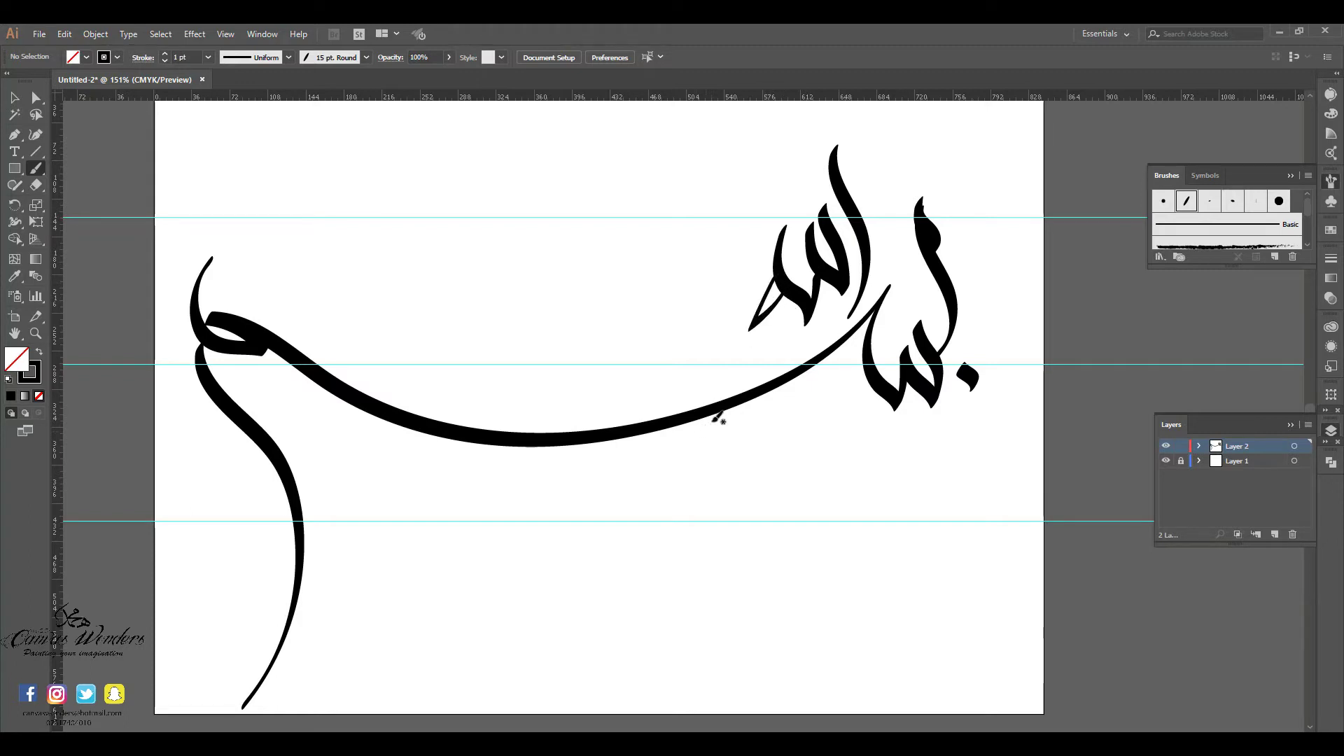
key("ctrl+z")
left_click_drag(784, 228, 781, 288)
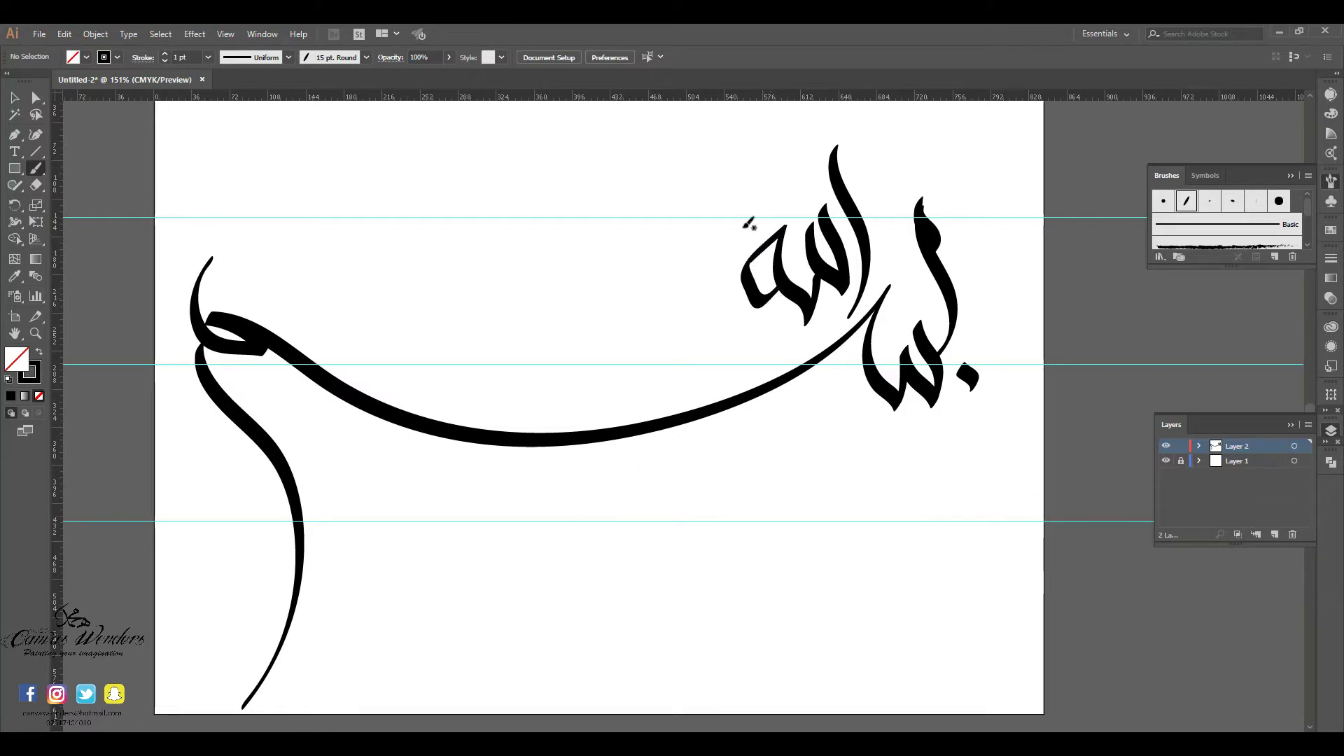
Alt-drag two copies of the alif left of Allah for al-Rahman's alif and lam
left_click(15, 98)
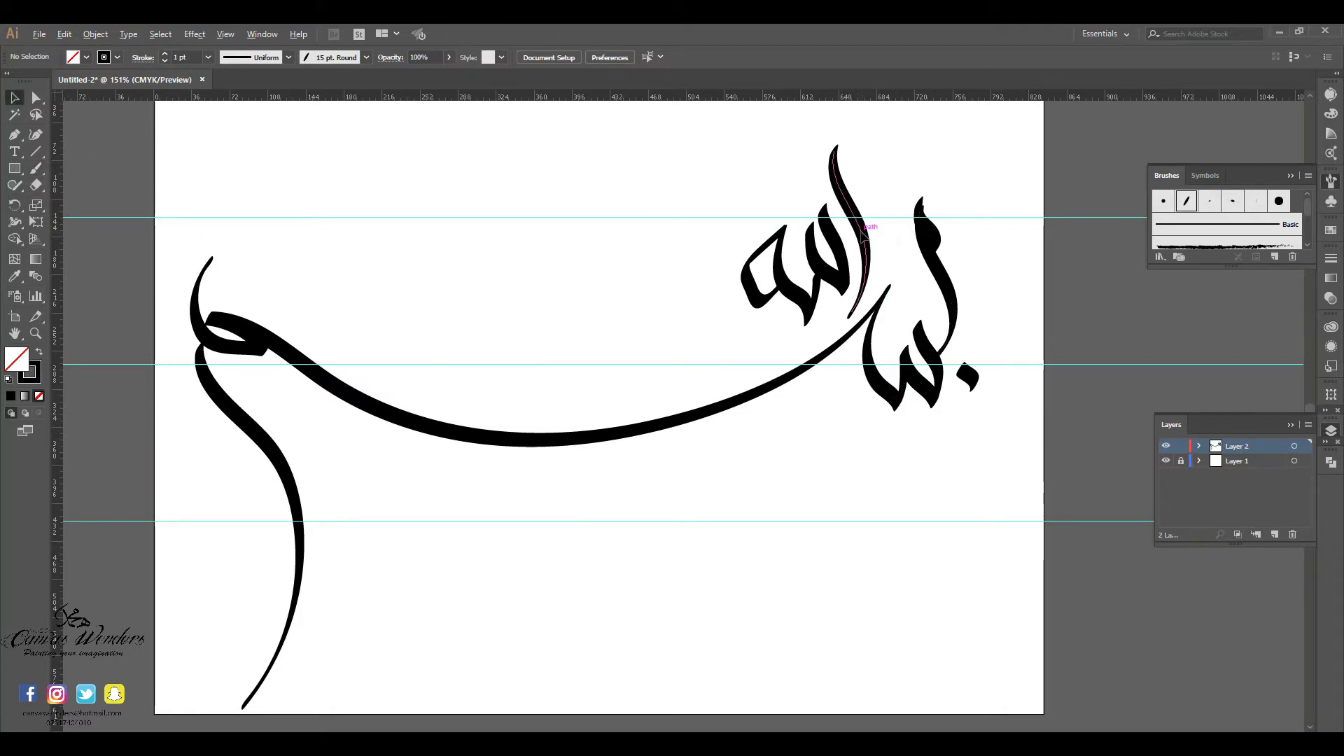
left_click_drag(865, 238, 728, 256)
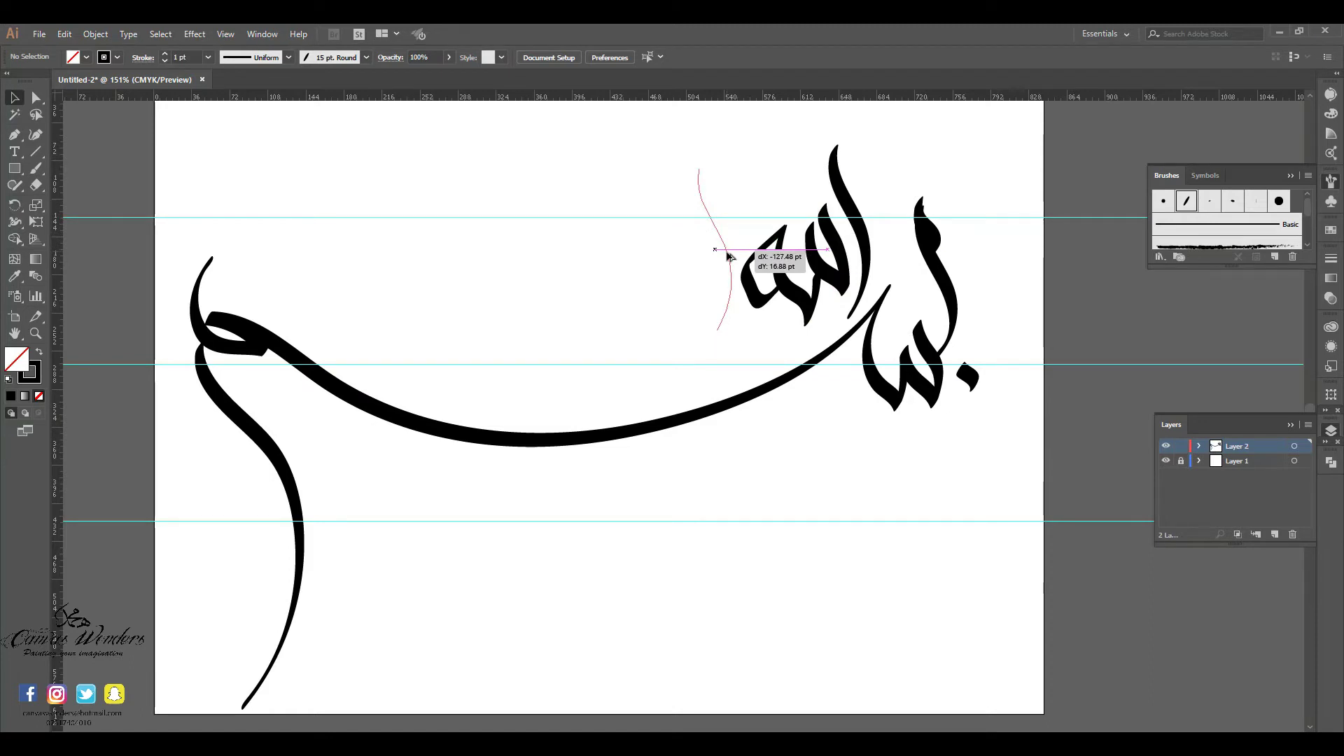
left_click_drag(728, 256, 720, 256)
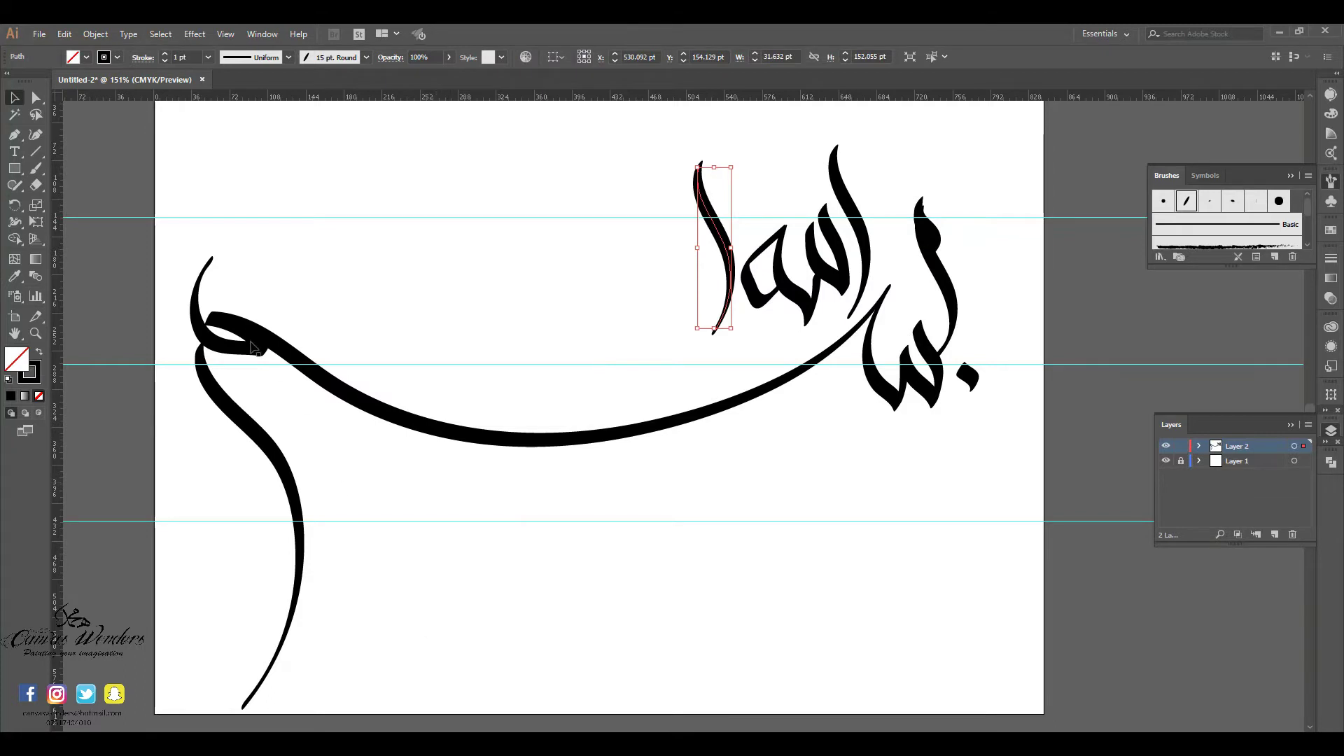
left_click(675, 276)
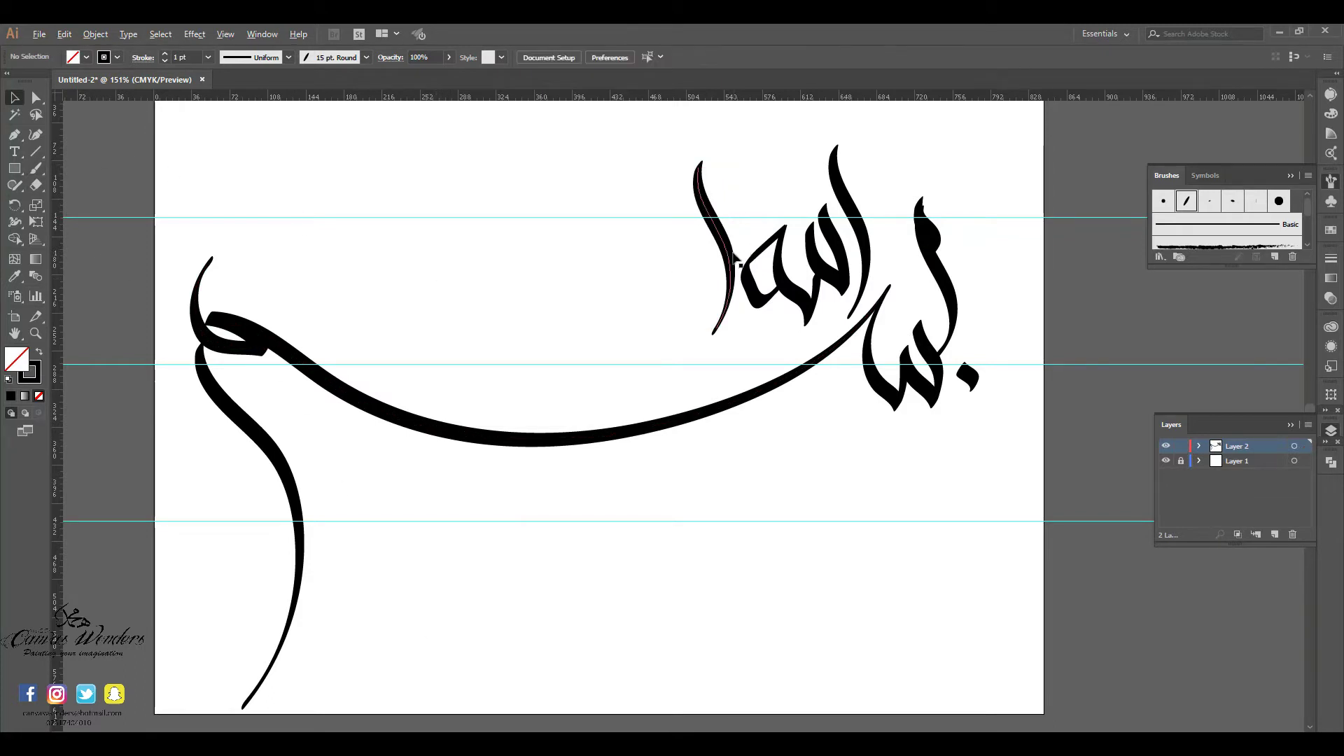
left_click_drag(730, 261, 697, 260)
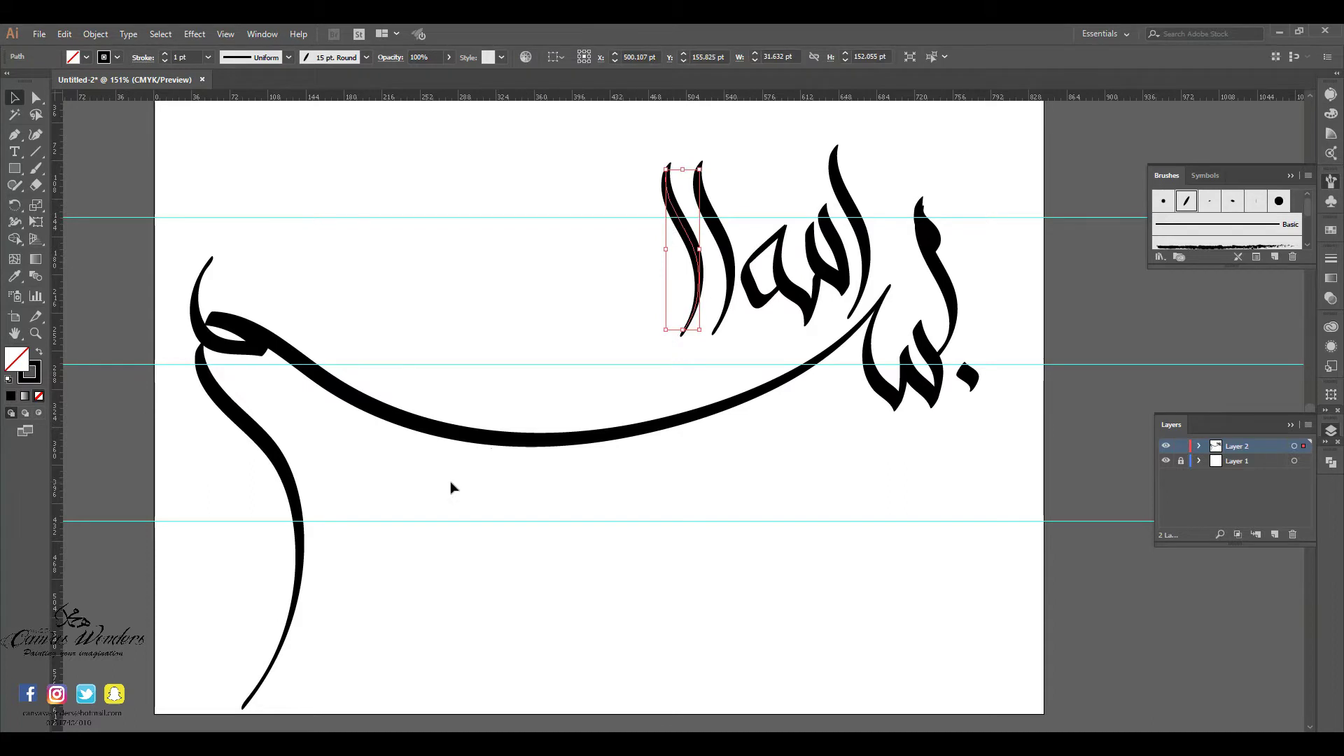
Paint a hooked ra onto the lam and nudge it left against the sweeping curve
left_click(33, 168)
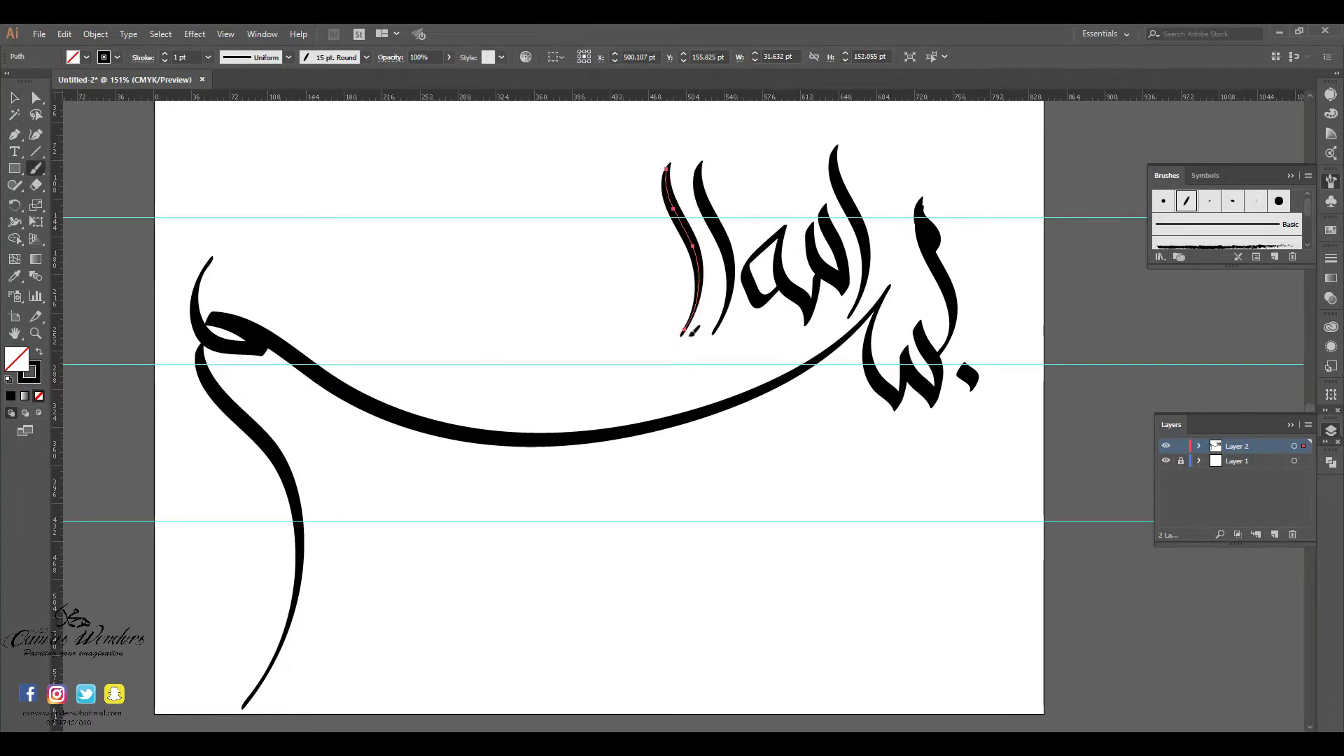
mouse_move(684, 331)
left_mouse_down()
mouse_move(661, 297)
mouse_move(675, 370)
mouse_move(619, 413)
left_mouse_up()
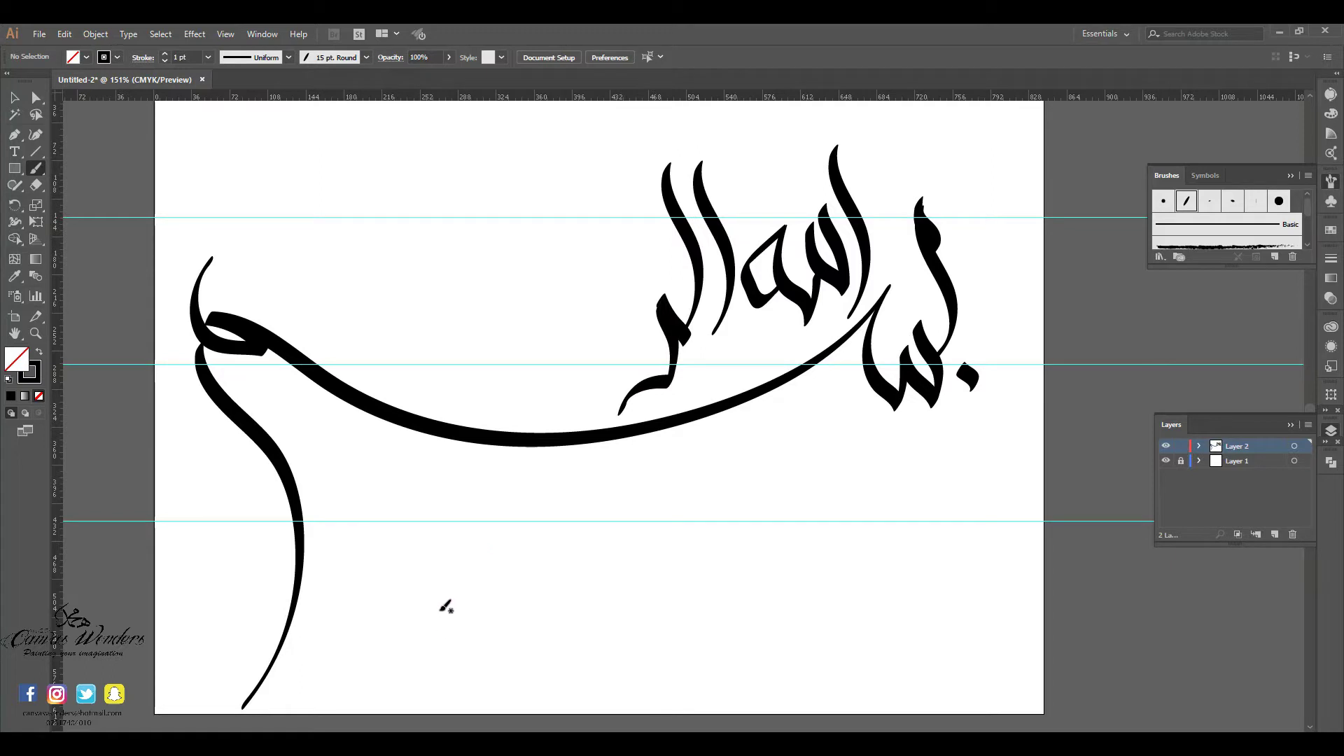
left_click(36, 98)
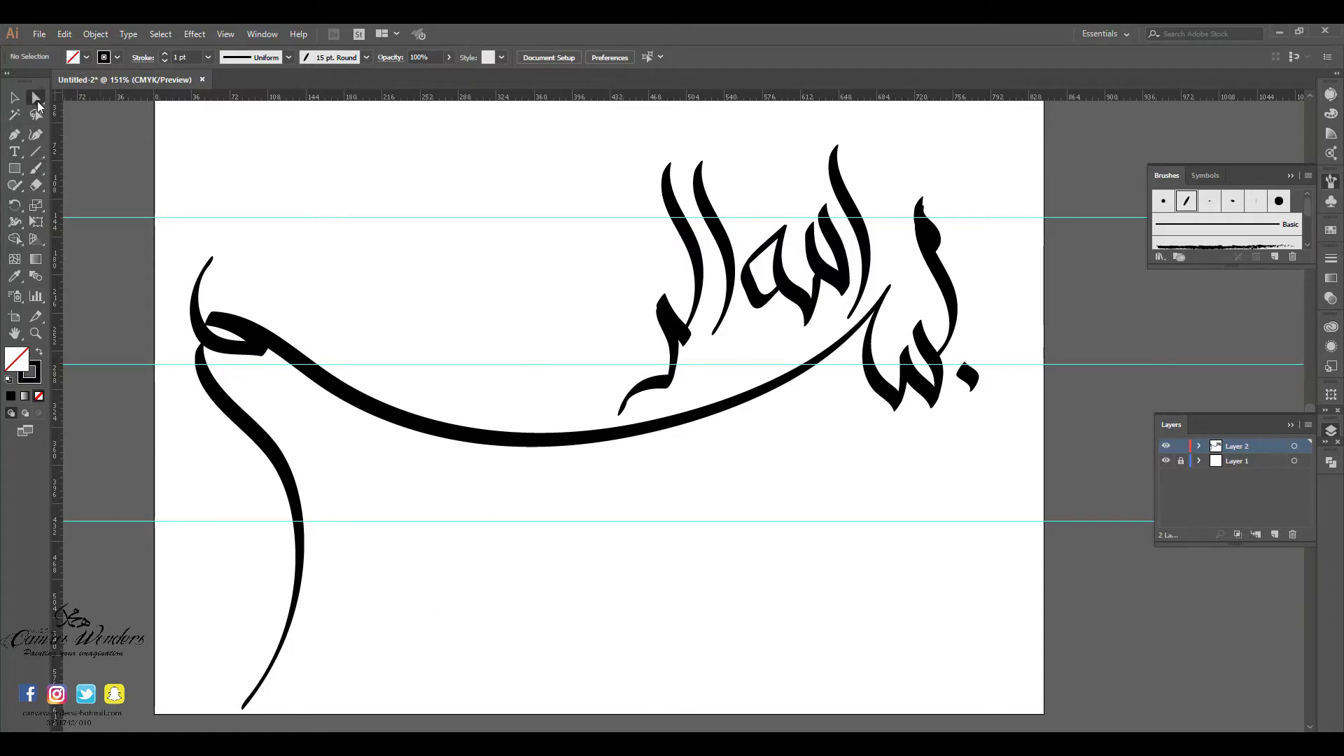
left_click(19, 99)
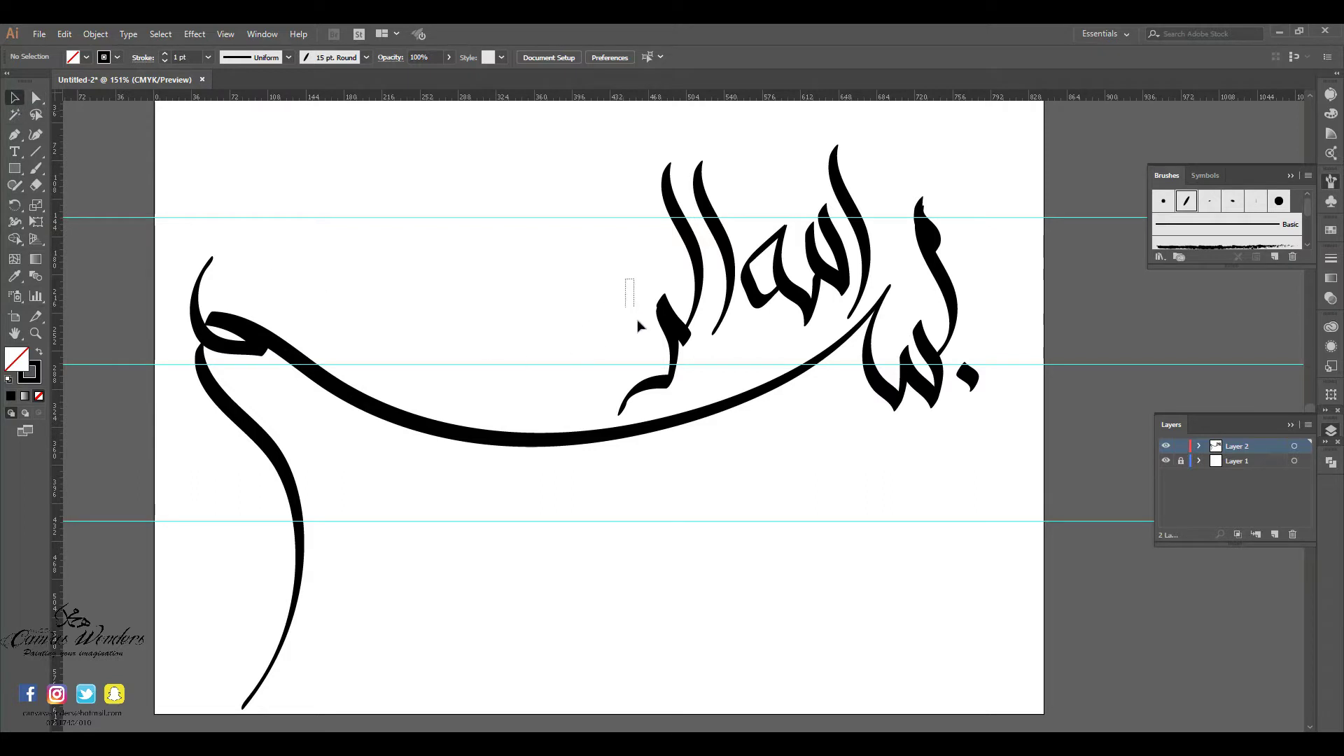
left_click_drag(623, 277, 670, 371)
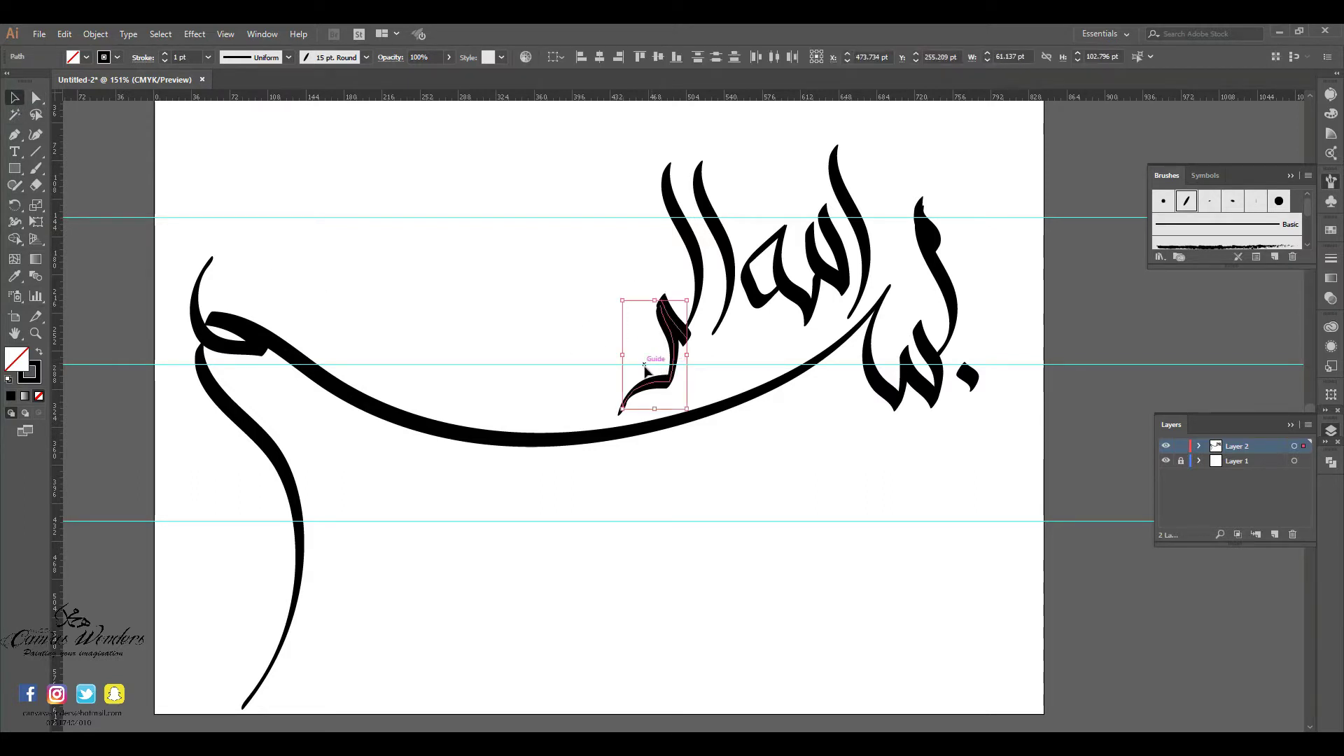
key("Left")
key("Left")
key("Left")
key("Left")
key("Left")
key("Left")
key("Left")
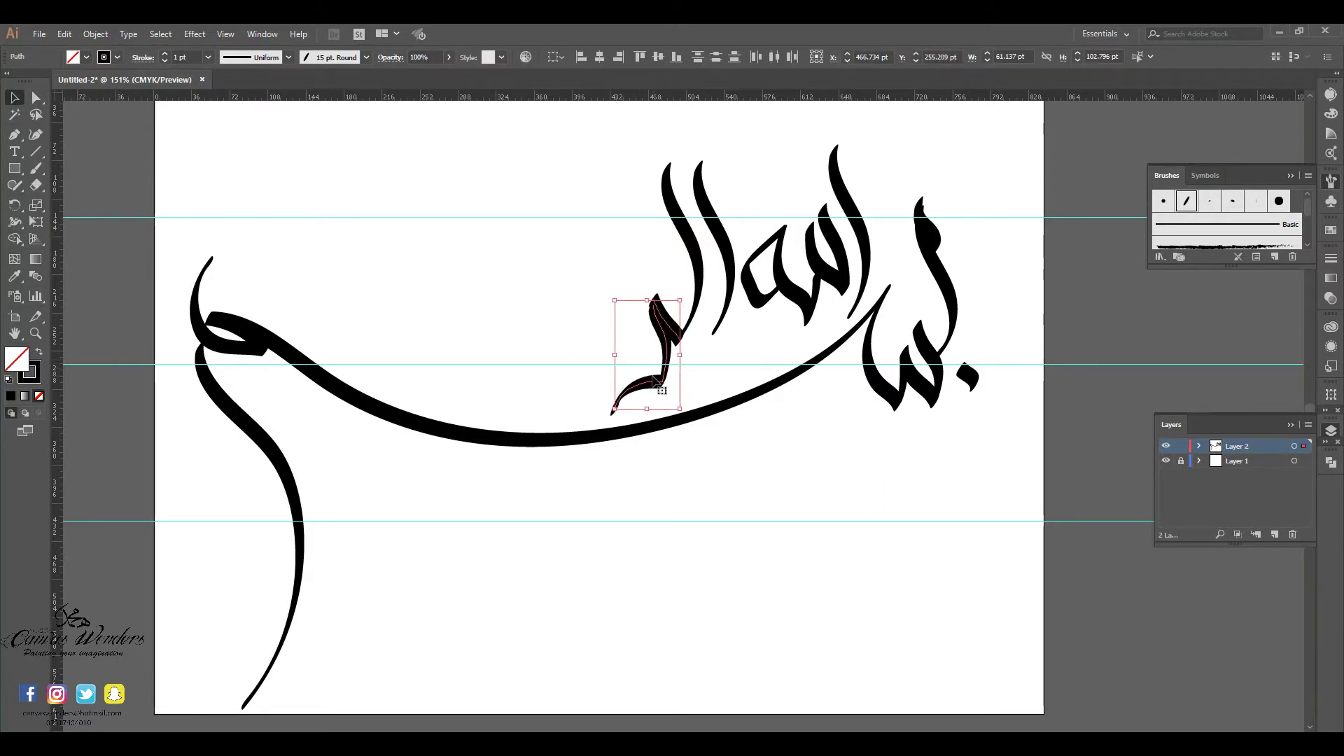
key("Left")
left_click(699, 375)
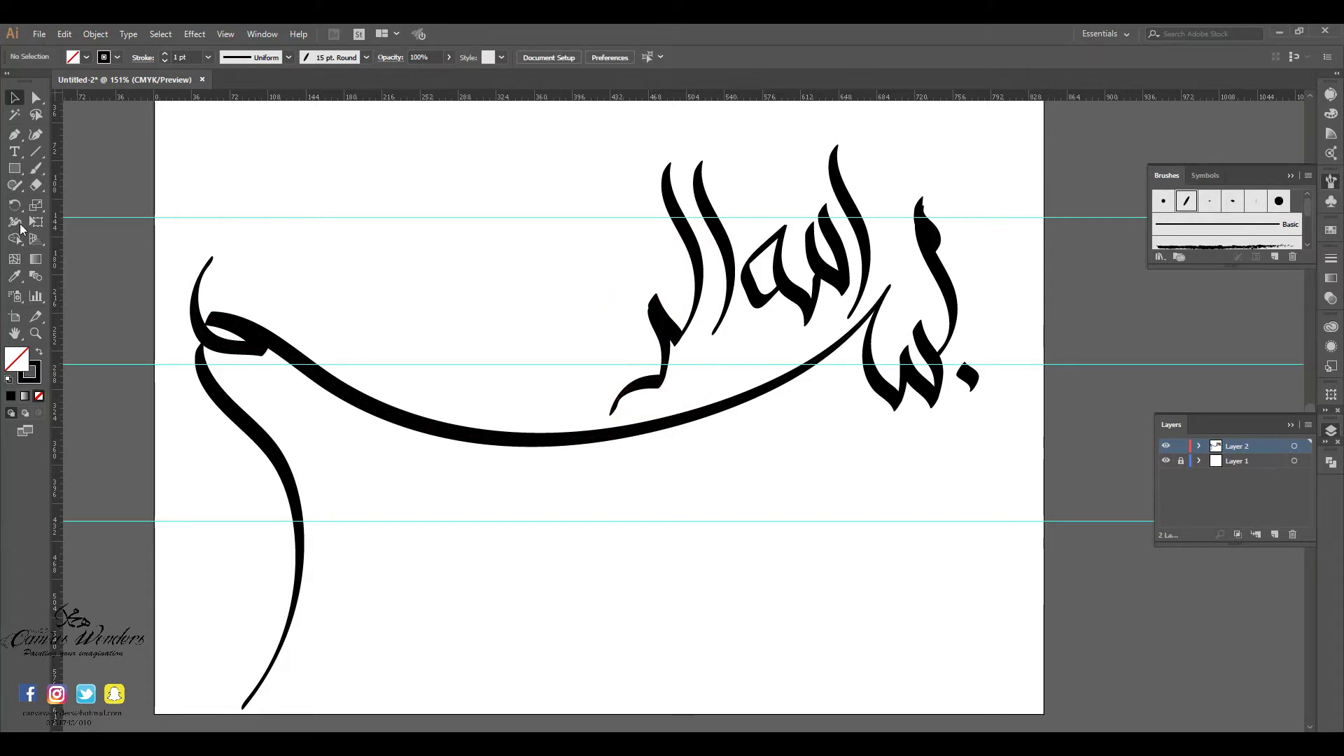
left_click(36, 168)
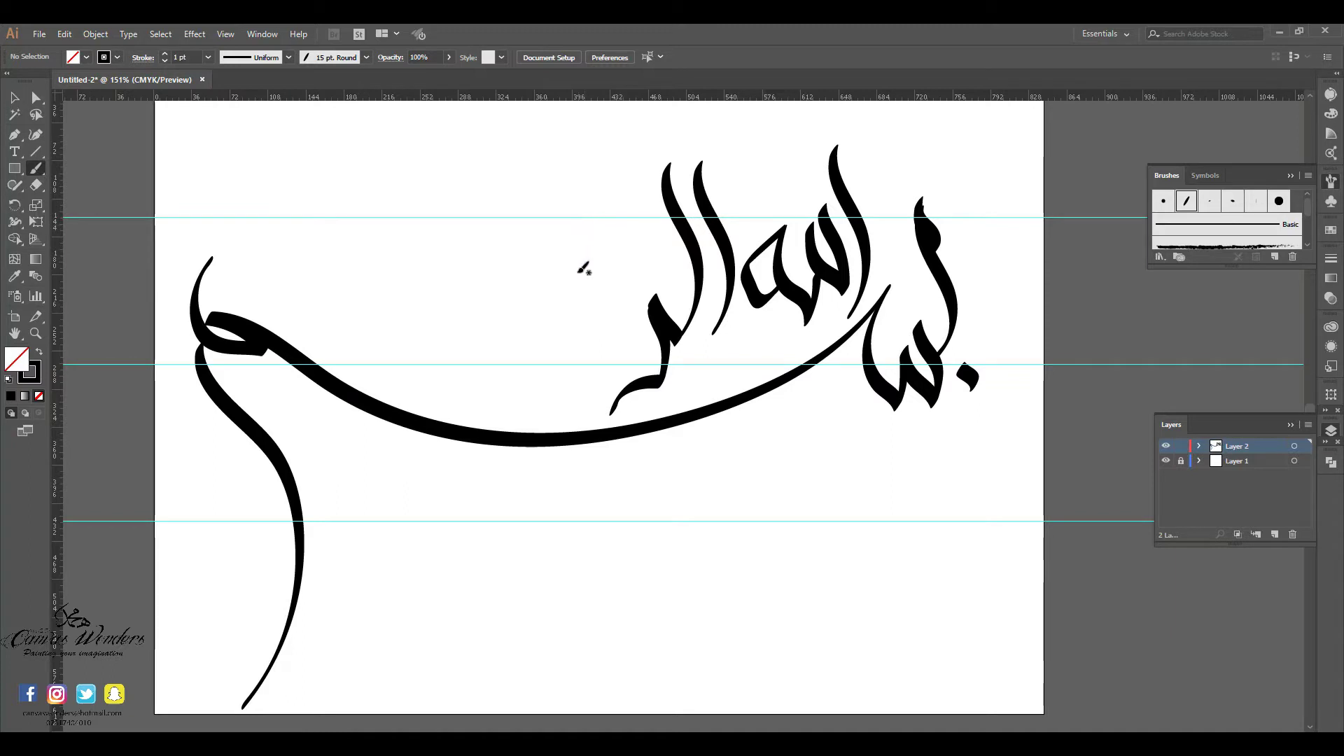
Brush al-Rahman's looping ha, meem and curling noon to the left of the ra
left_click_drag(573, 274, 649, 224)
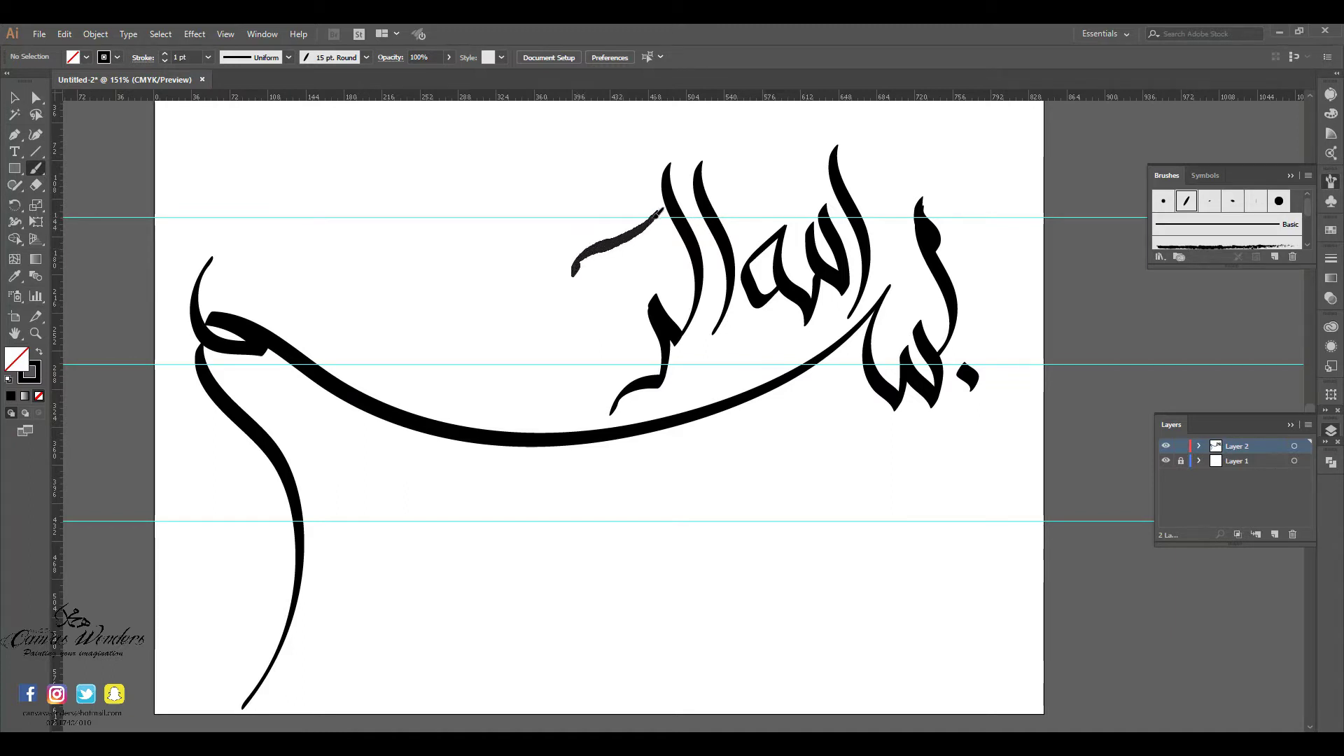
mouse_move(596, 273)
left_mouse_down()
mouse_move(600, 323)
mouse_move(616, 309)
left_mouse_up()
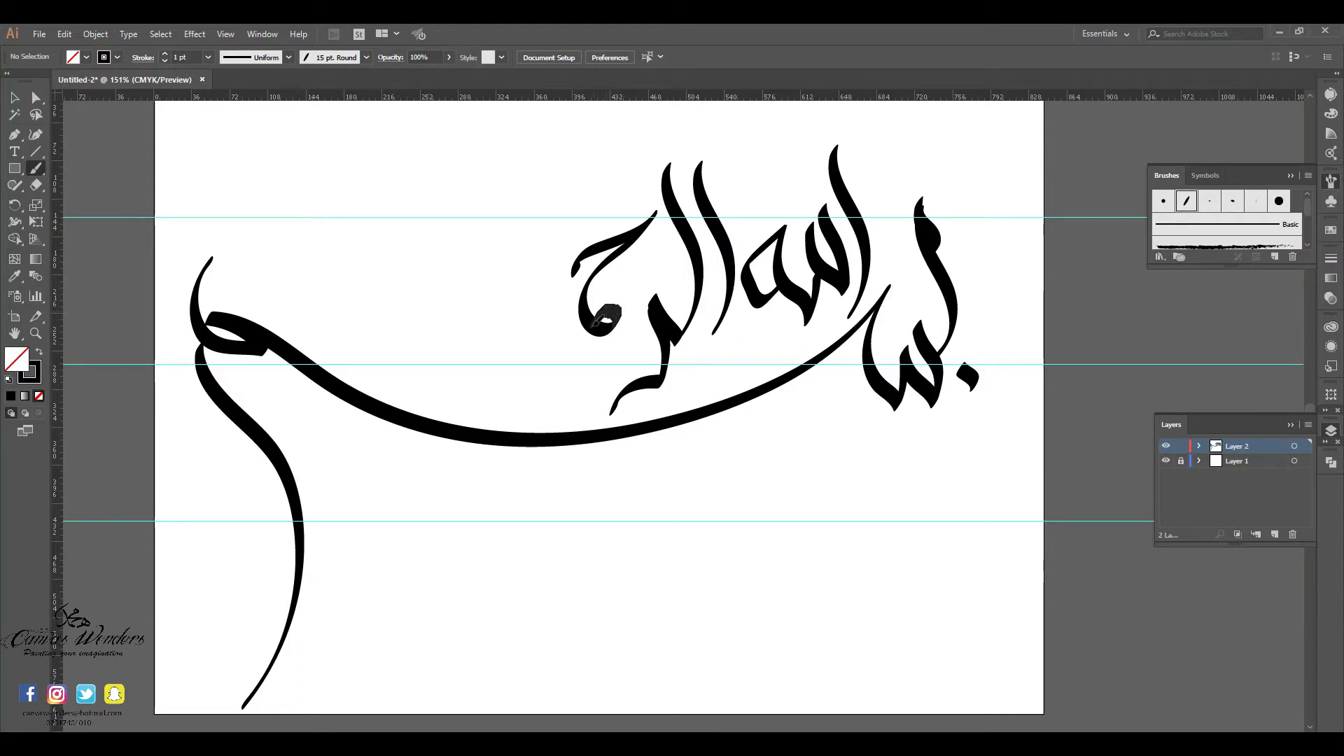
mouse_move(571, 328)
left_mouse_down()
mouse_move(561, 313)
mouse_move(579, 364)
mouse_move(571, 385)
mouse_move(551, 399)
mouse_move(511, 378)
mouse_move(502, 321)
mouse_move(563, 238)
mouse_move(546, 226)
left_mouse_up()
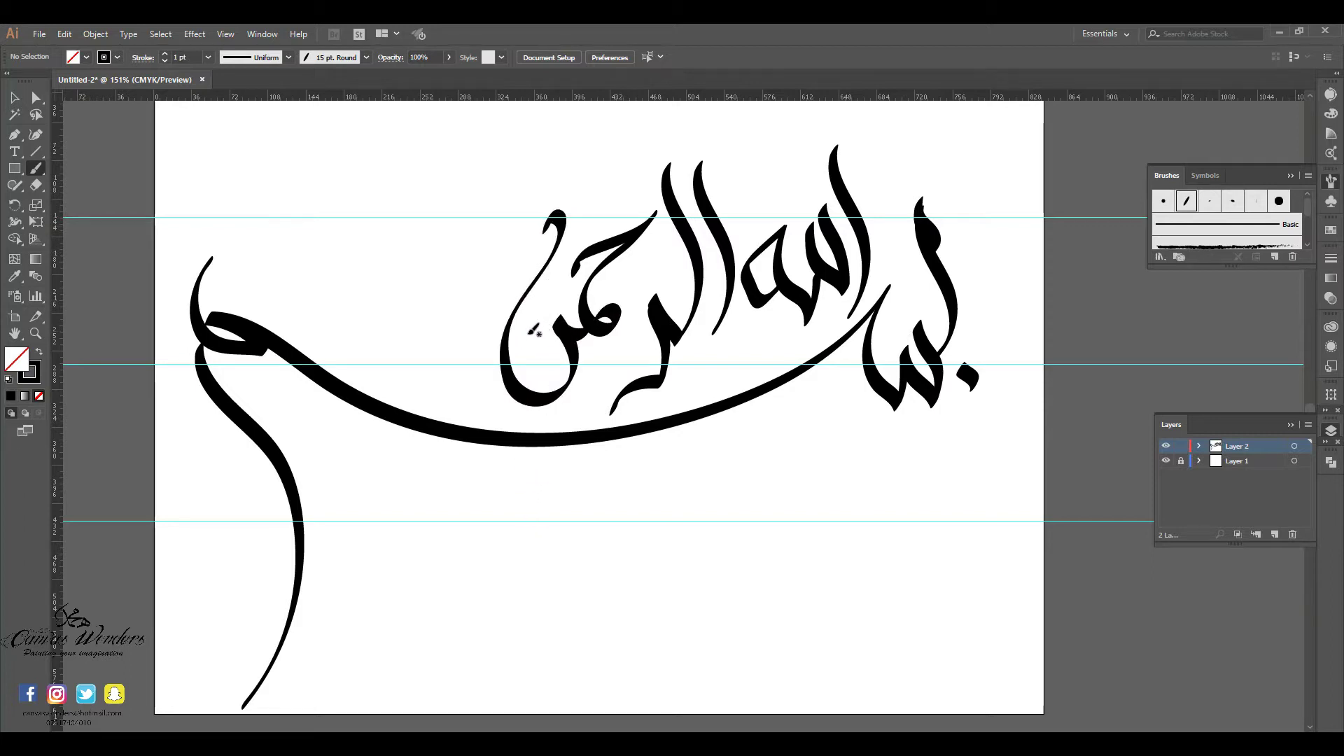
left_click_drag(541, 337, 543, 346)
left_click(14, 97)
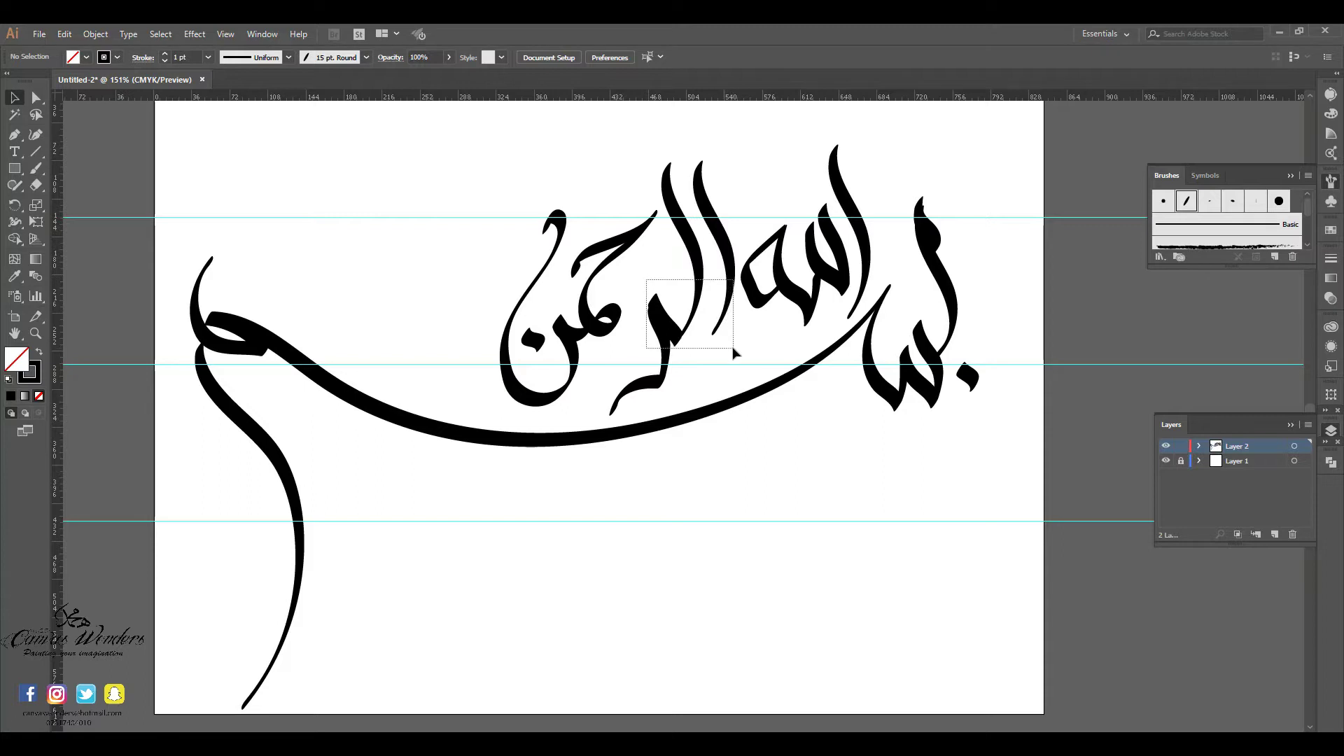
Copy the alif-lam-ra strokes and the ha stroke leftward for al-Raheem
left_click_drag(729, 354, 715, 380)
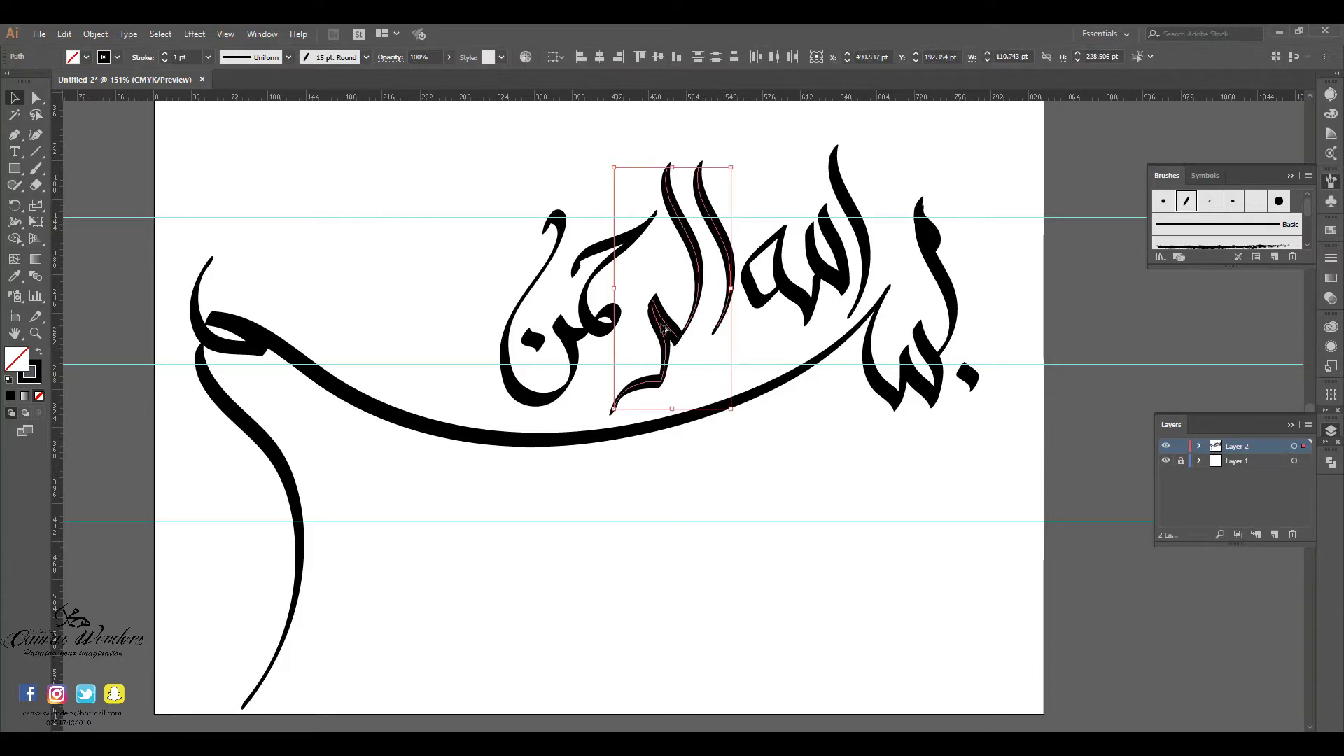
mouse_move(667, 332)
left_mouse_down()
mouse_move(455, 303)
mouse_move(448, 317)
left_mouse_up()
left_click(498, 552)
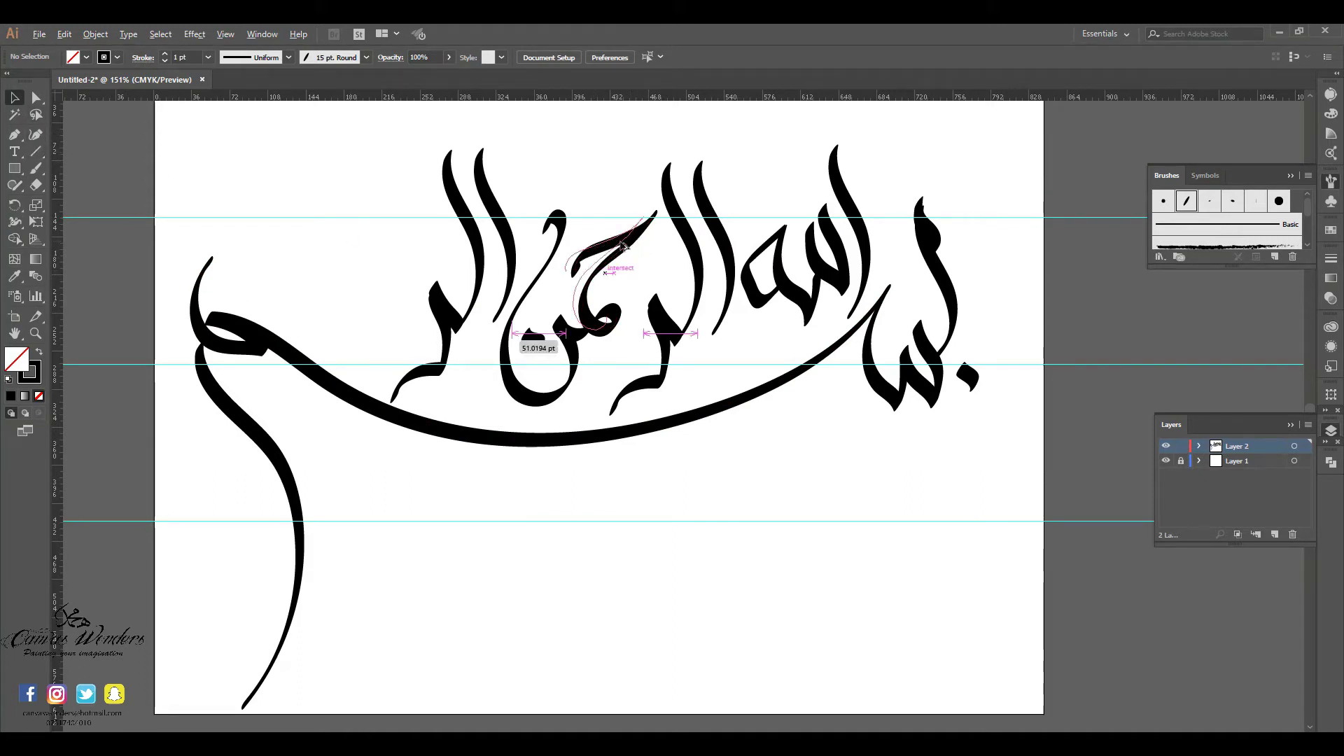
left_click_drag(622, 237, 415, 239)
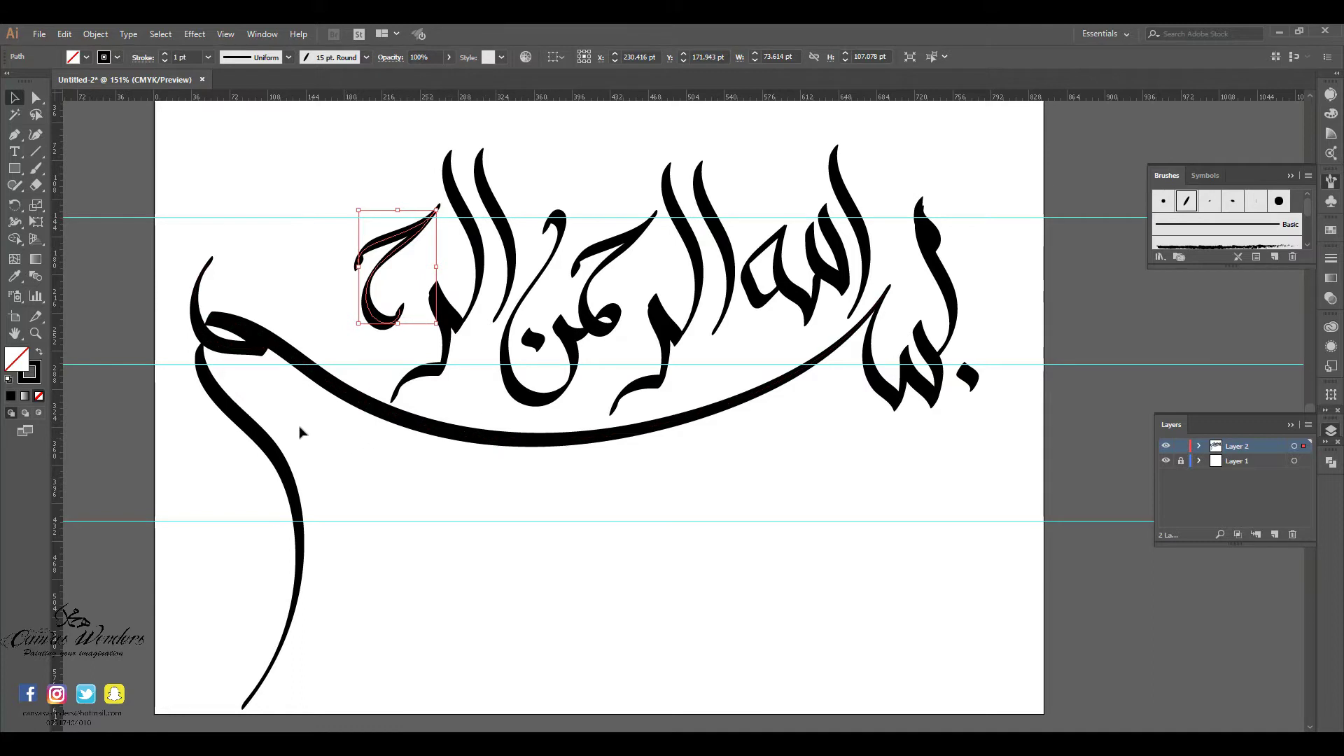
left_click(37, 169)
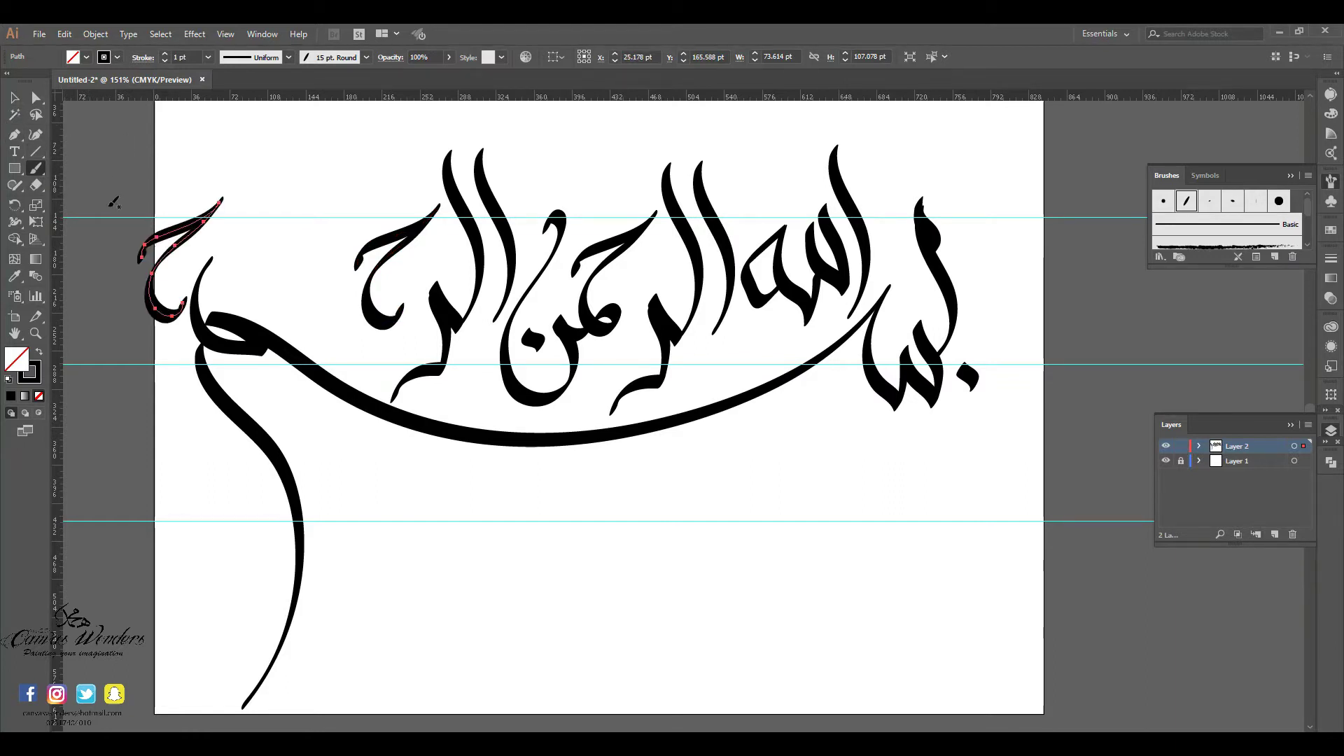
Delete the extra ha copy and paint al-Raheem's ya tail and final meem
key("Delete")
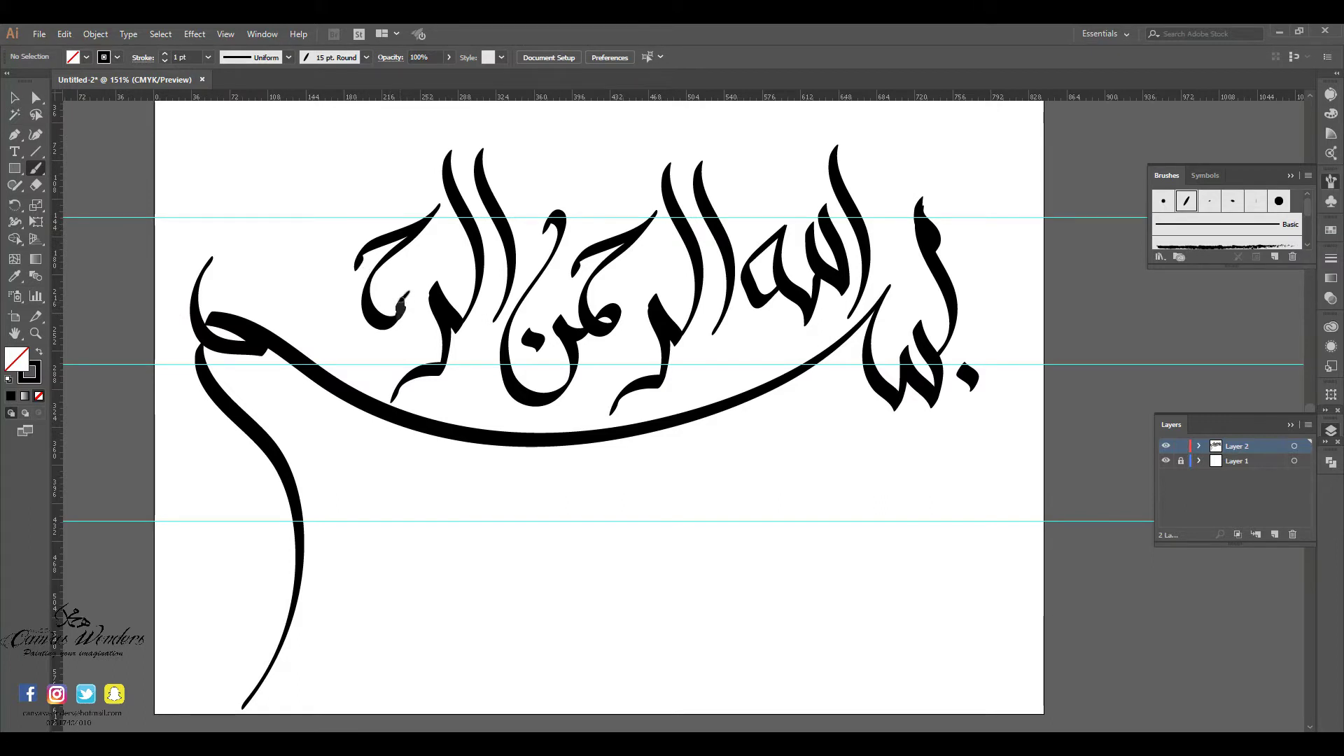
mouse_move(348, 329)
left_mouse_down()
mouse_move(327, 341)
mouse_move(295, 323)
mouse_move(283, 283)
mouse_move(339, 205)
left_mouse_up()
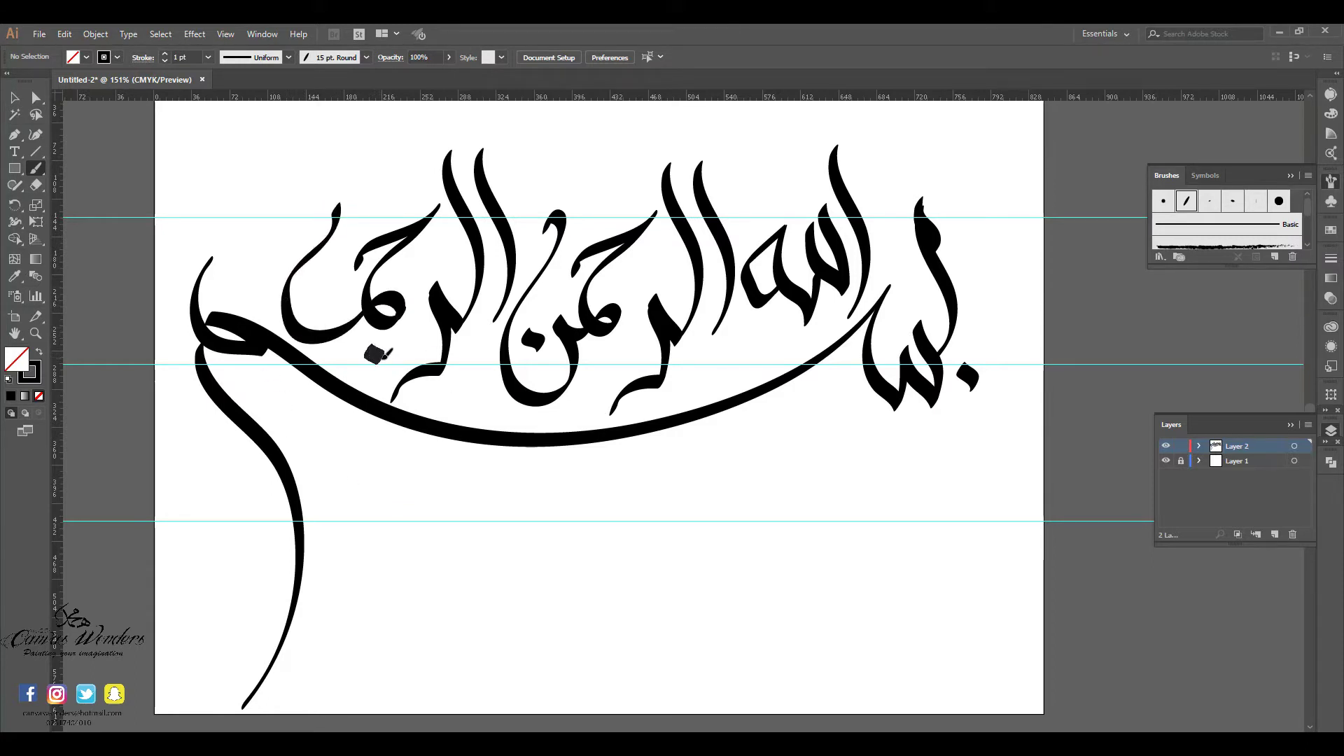
left_click_drag(385, 356, 395, 361)
Reduce the 15 pt. Round brush to a 7 pt nib, leaving existing strokes unchanged
left_click(366, 58)
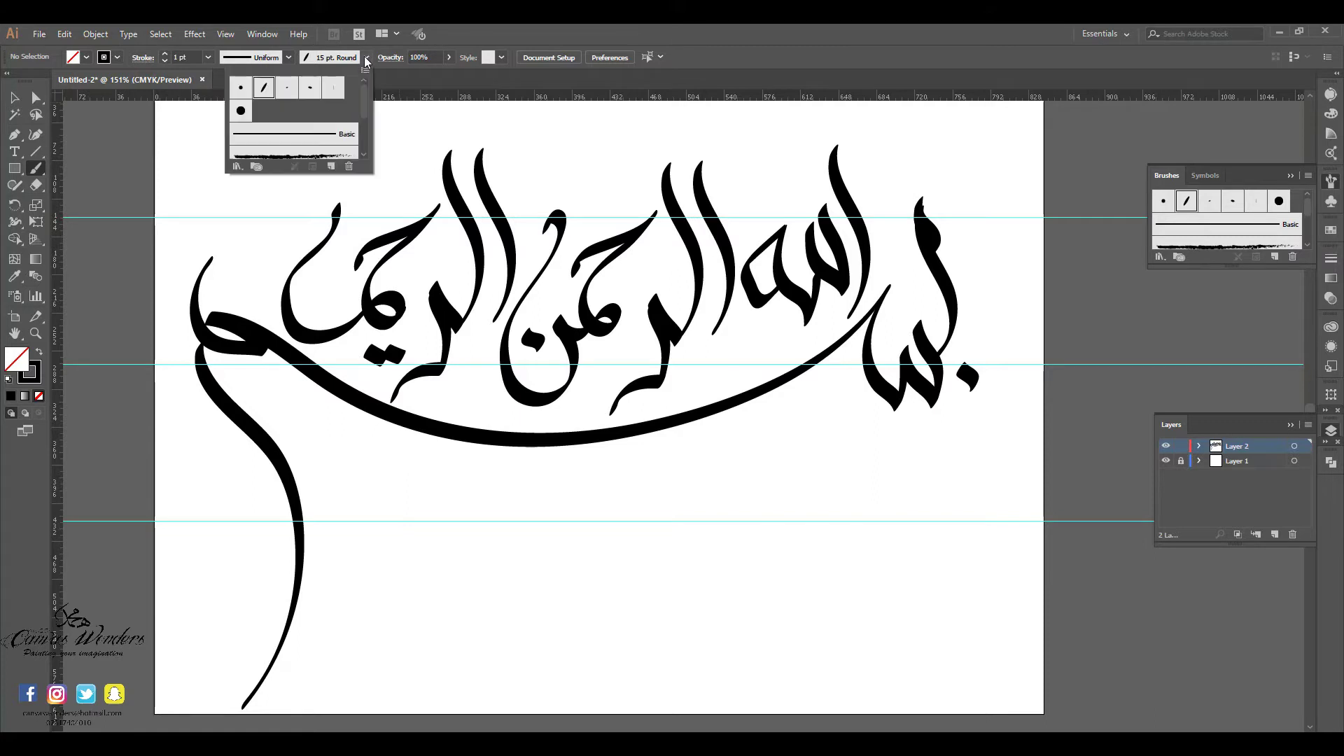
double_click(264, 89)
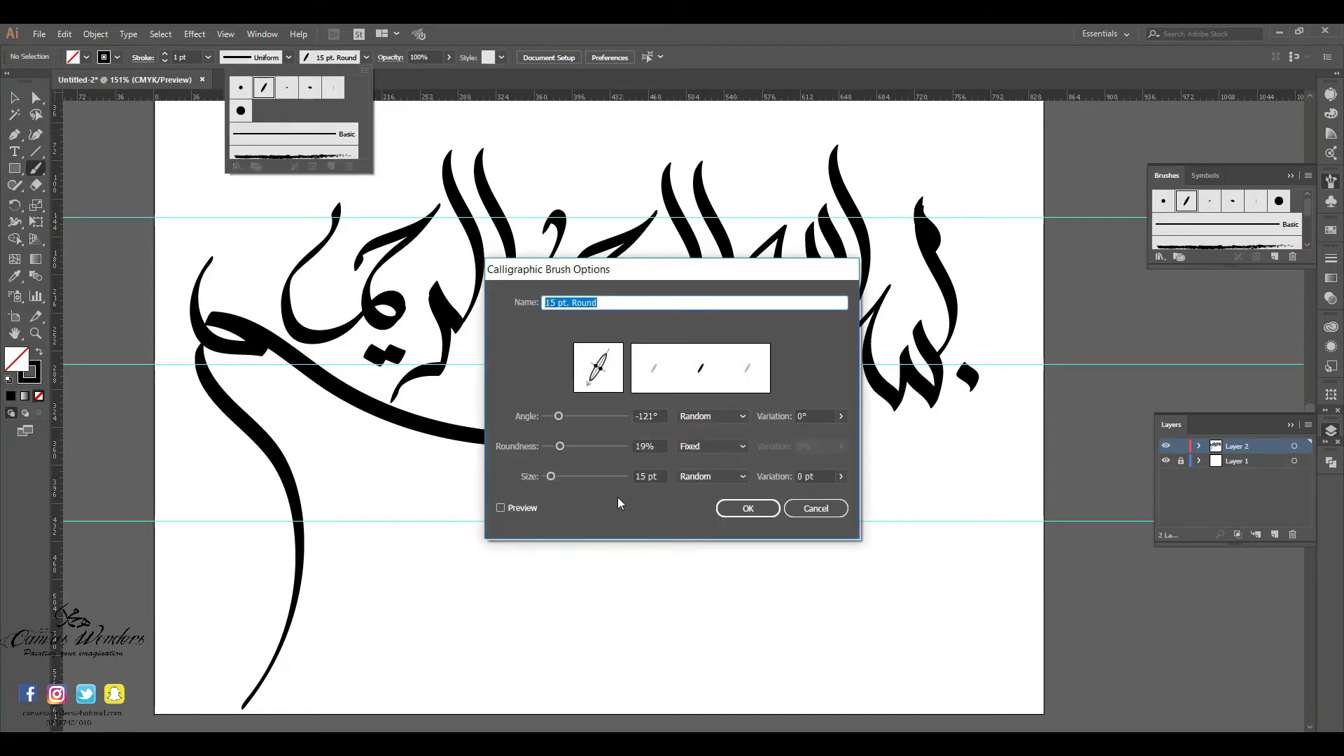
left_click(551, 476)
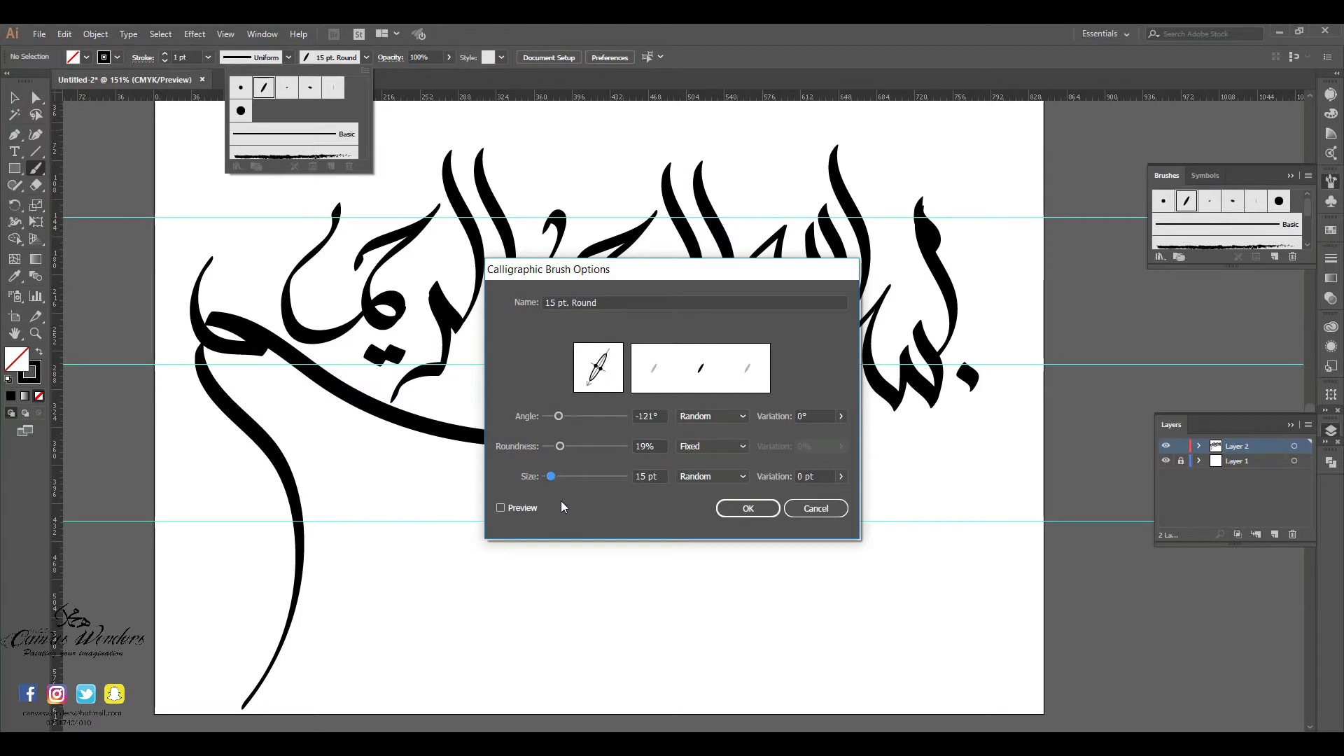
key("Left")
key("Left")
key("Left")
left_click(744, 510)
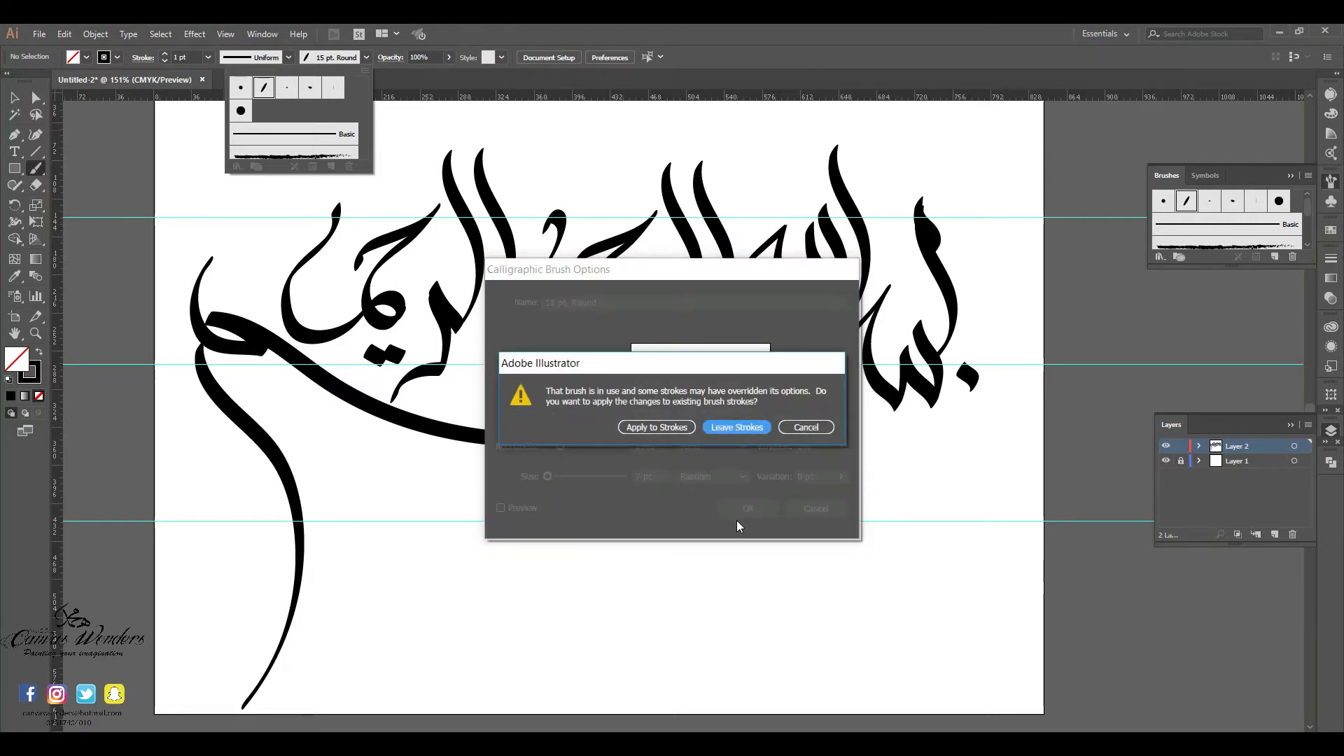
left_click(722, 428)
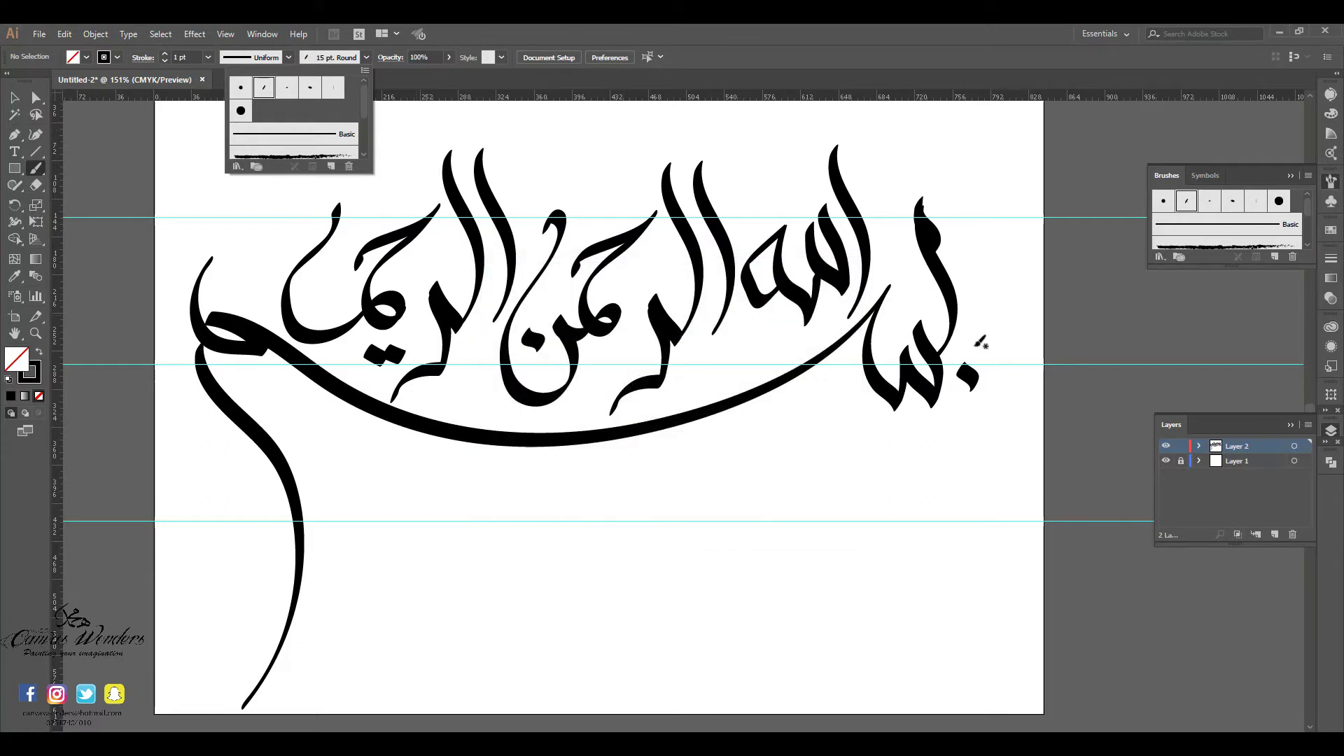
Set the fill to black, paint a trial stroke right of the baa, then undo it
left_click(1005, 393)
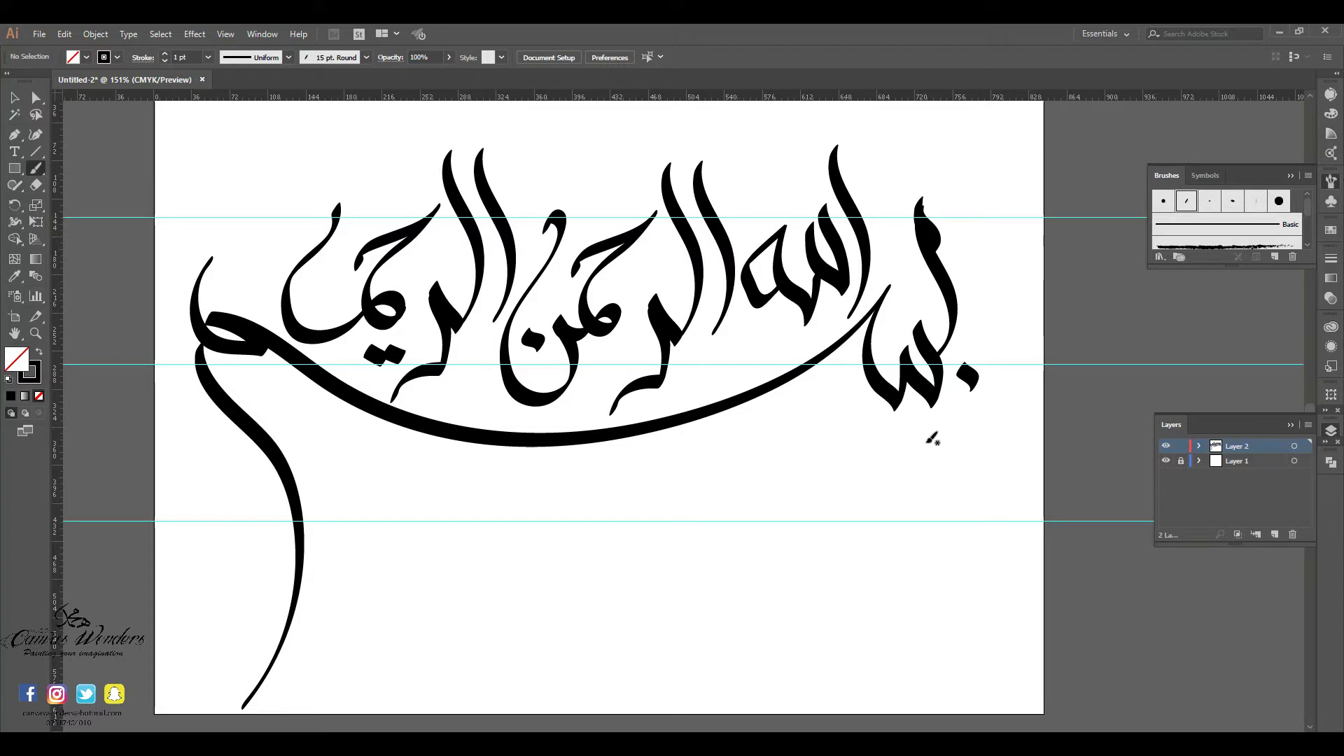
left_click(86, 57)
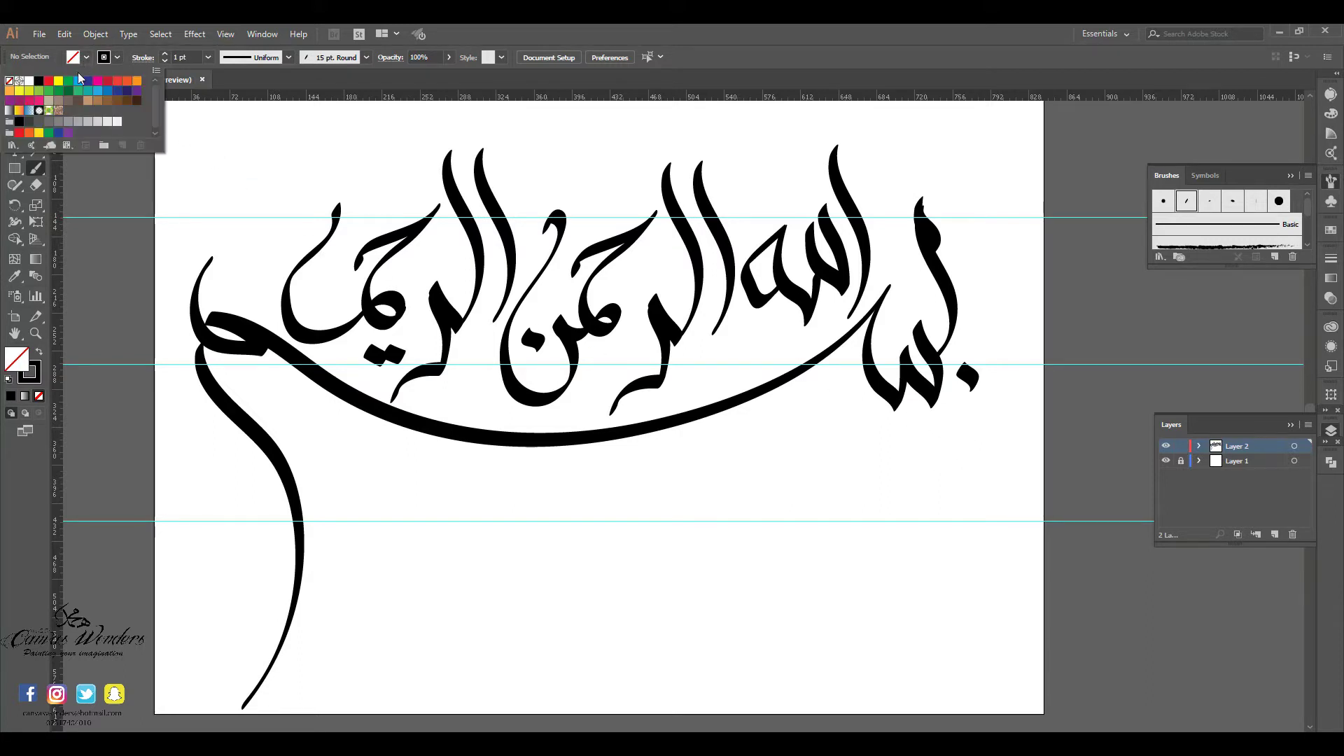
left_click(38, 80)
left_click(1008, 407)
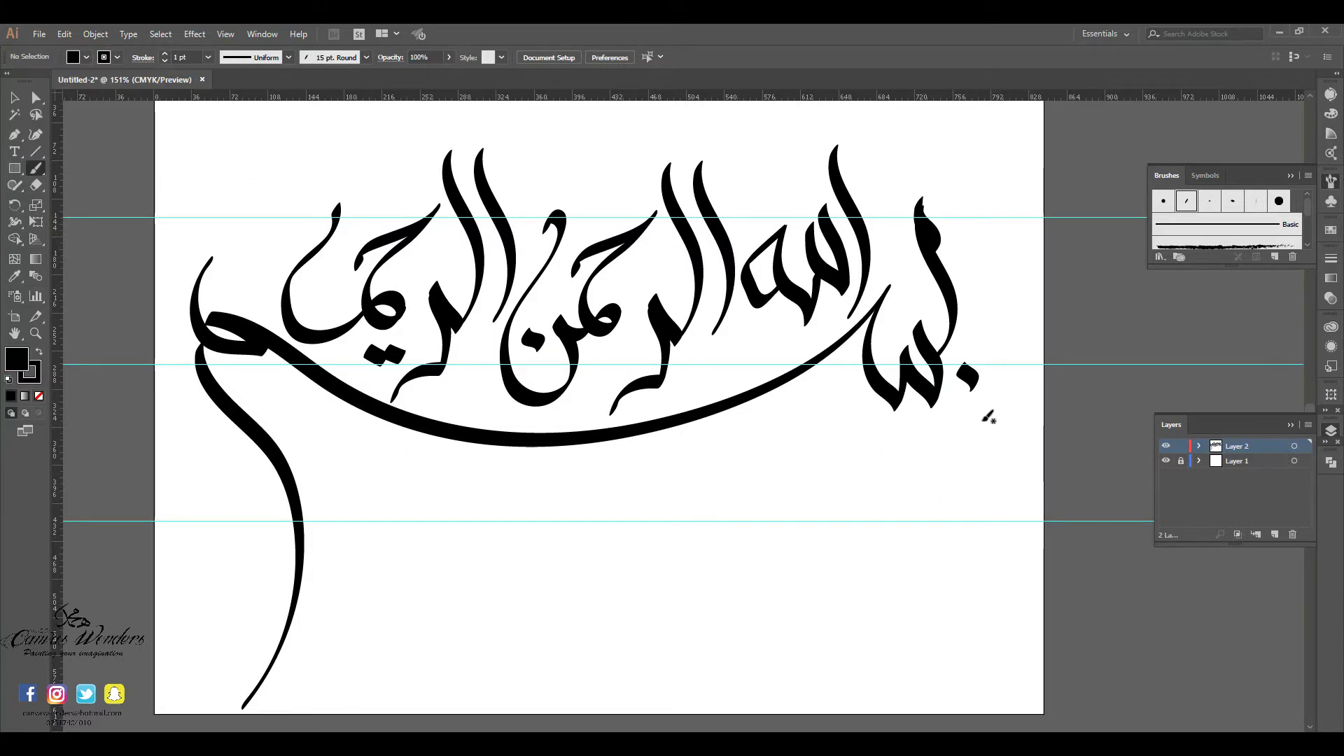
left_click_drag(995, 410, 907, 463)
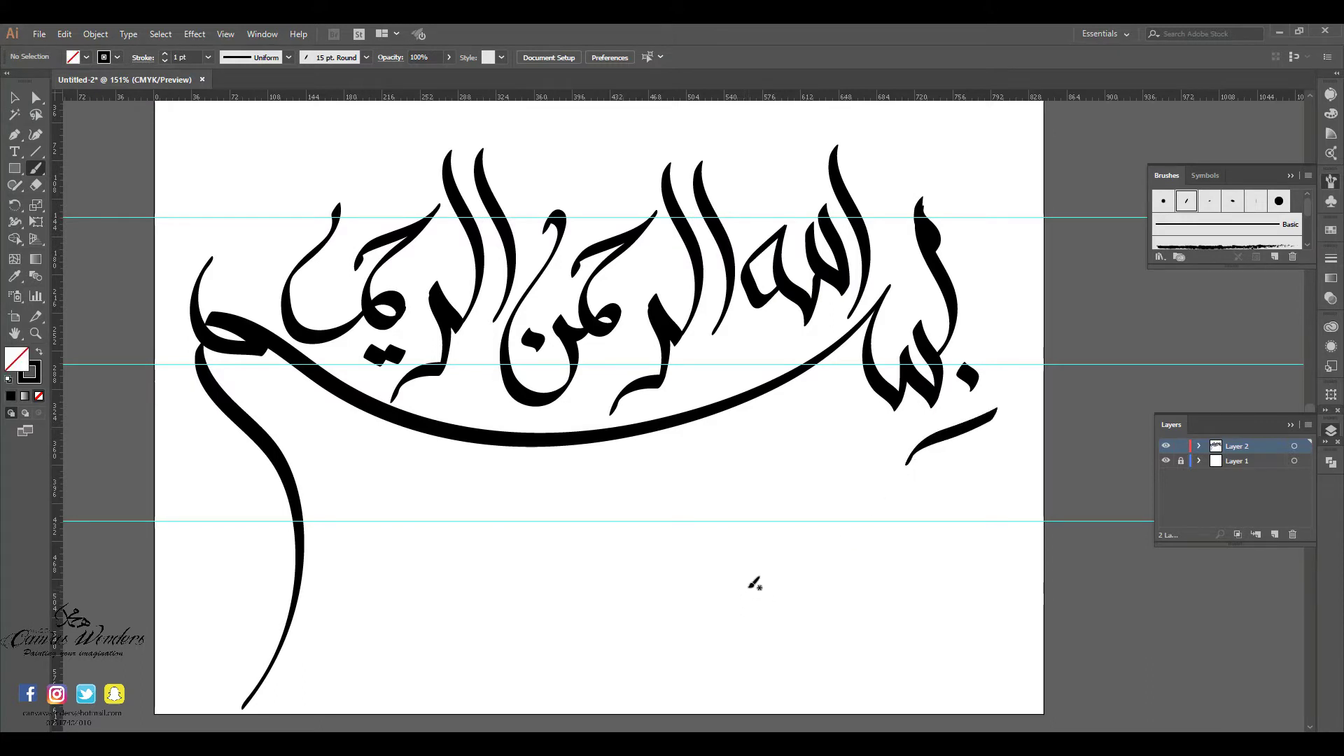
key("ctrl+z")
Recheck the 15 pt. Round brush options without changing them
left_click(366, 57)
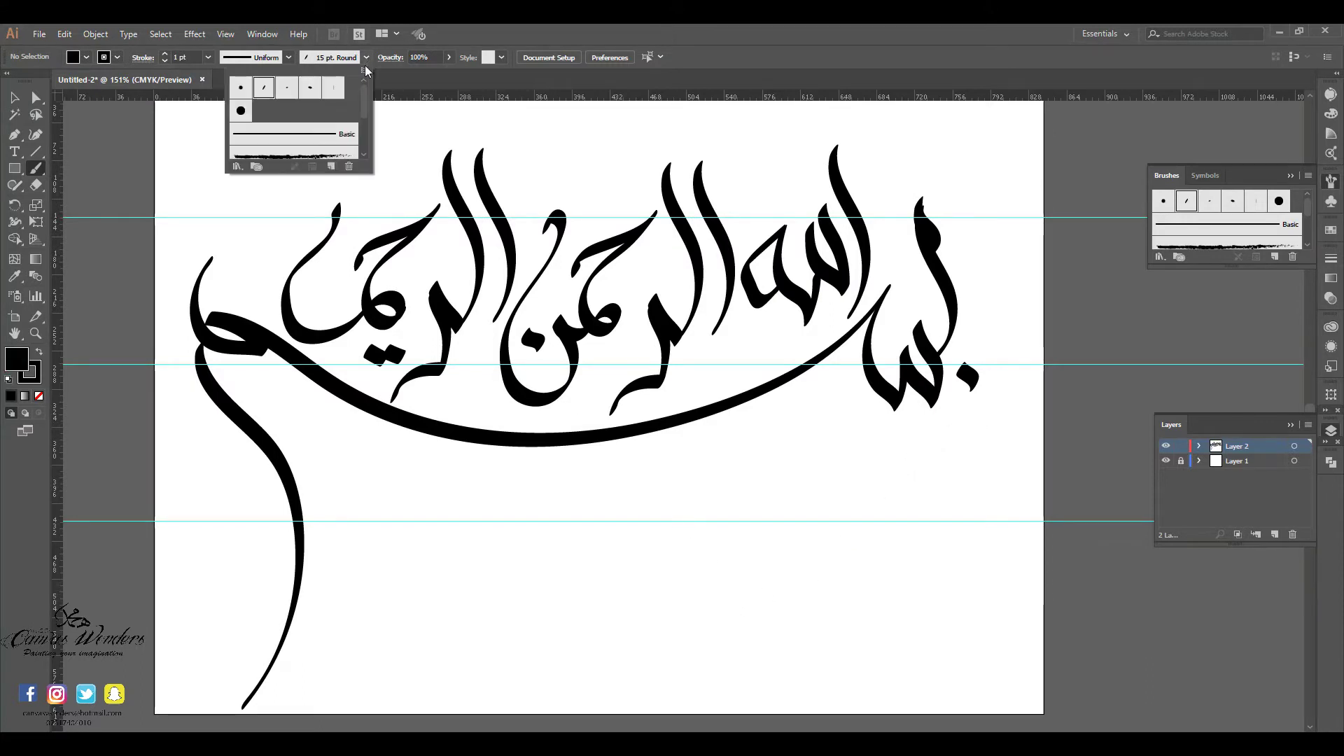
double_click(264, 90)
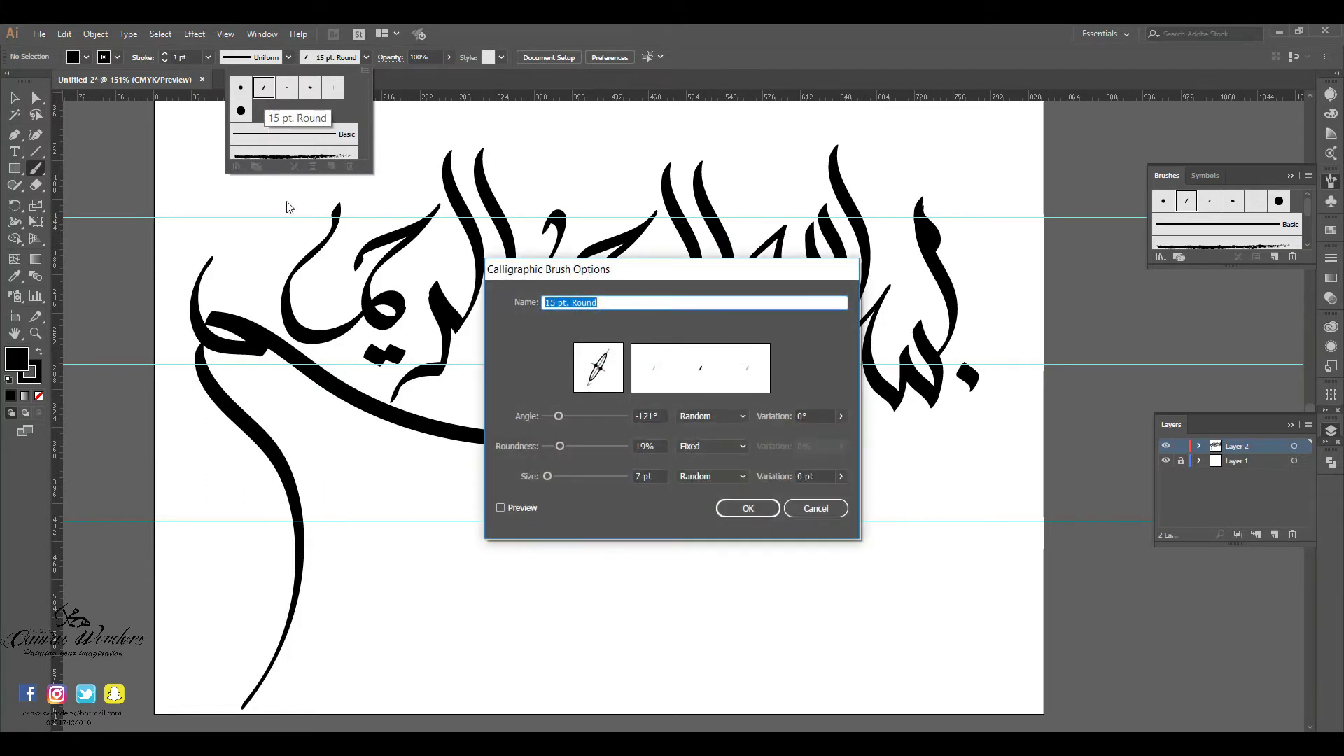
left_click(747, 509)
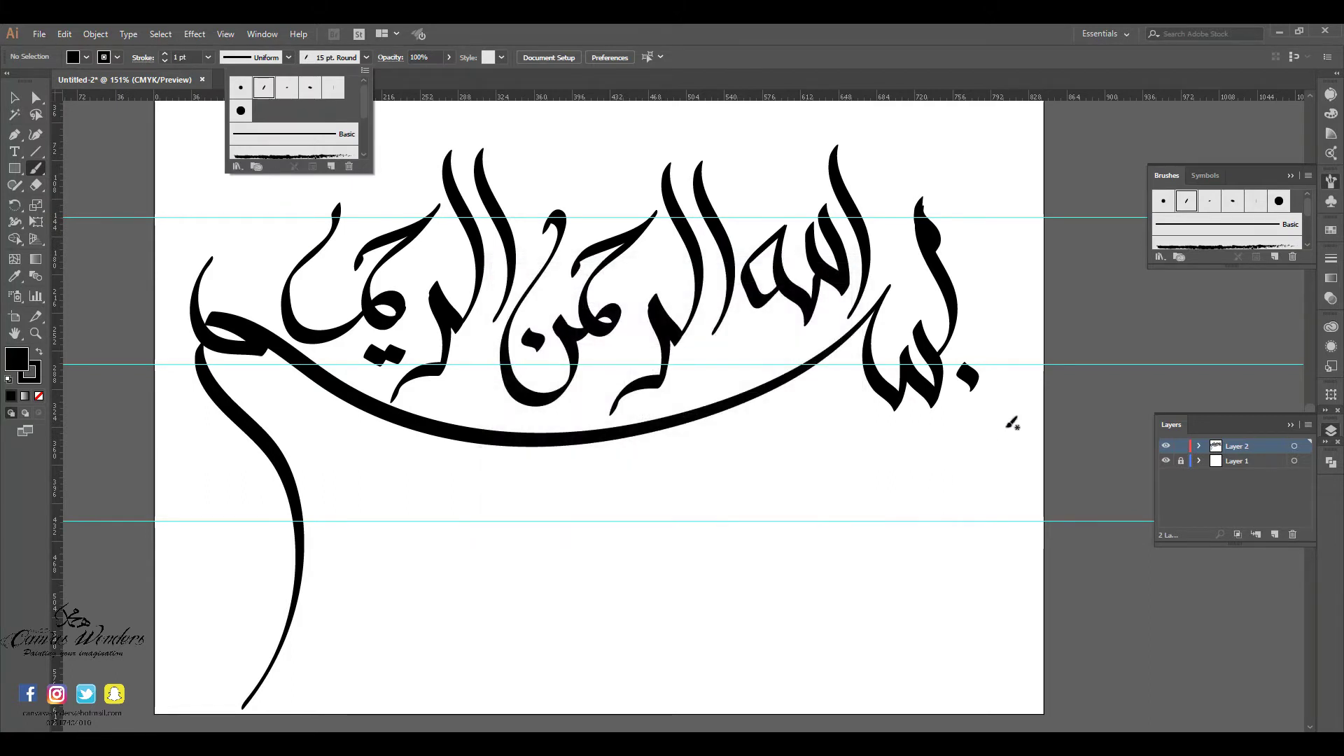
Paint a kasra under the final baa, a damma near the top-right letters, and a lower-left diagonal mark
mouse_move(973, 409)
left_mouse_down()
mouse_move(958, 424)
mouse_move(967, 455)
mouse_move(932, 483)
left_mouse_up()
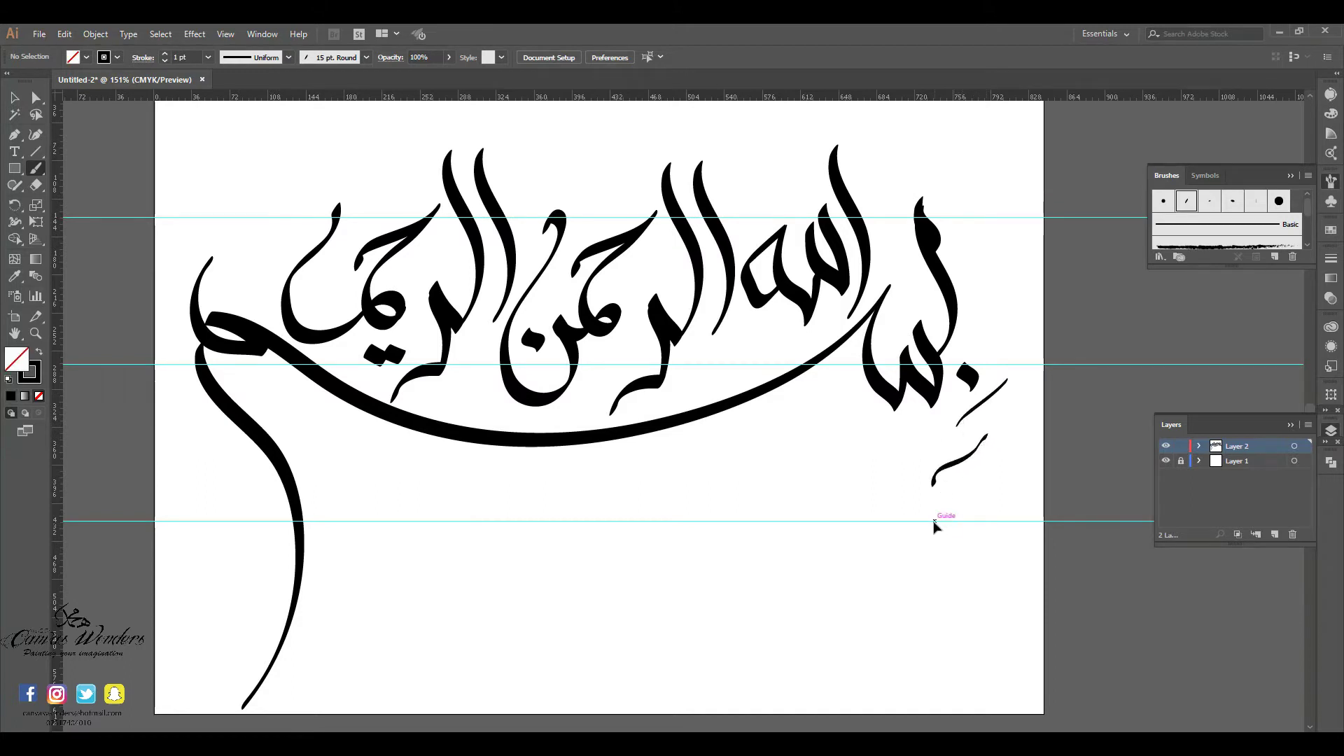
key("ctrl+z")
key("ctrl+z")
left_click_drag(997, 386, 936, 436)
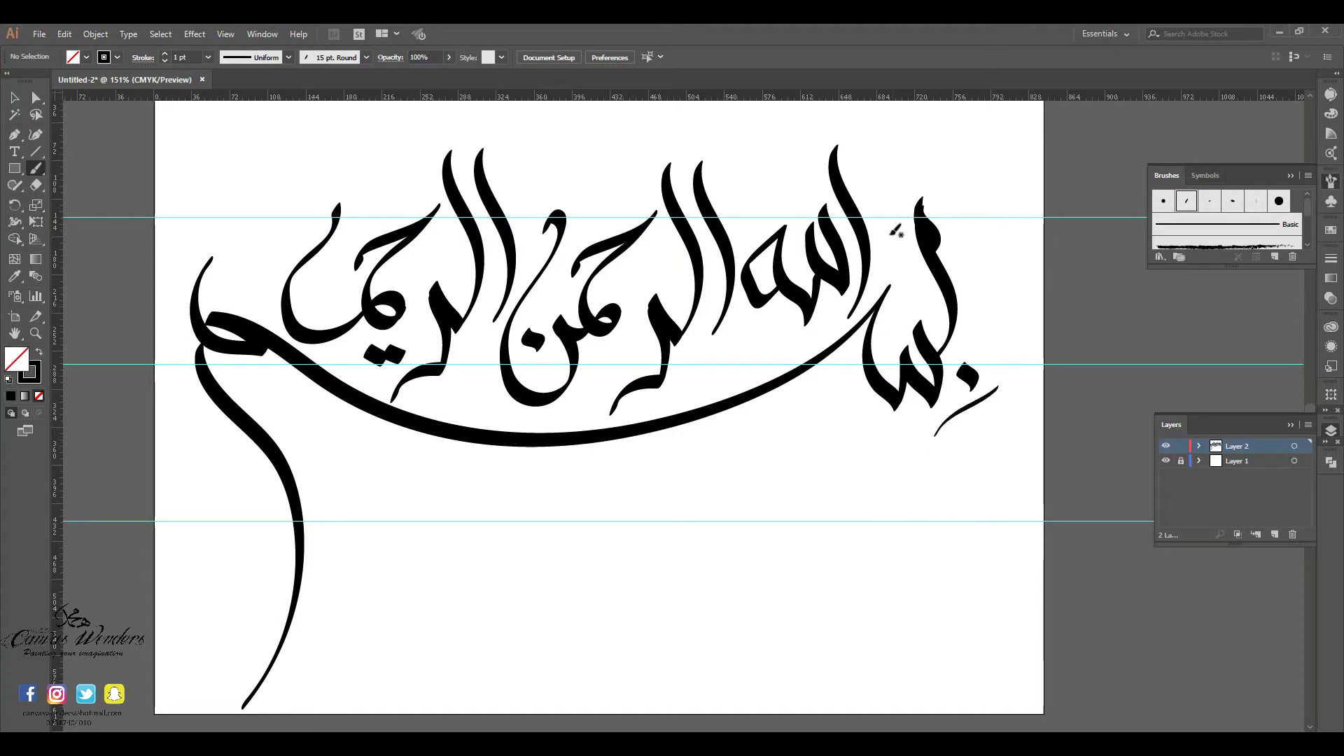
left_click_drag(898, 233, 892, 247)
left_click_drag(309, 399, 277, 427)
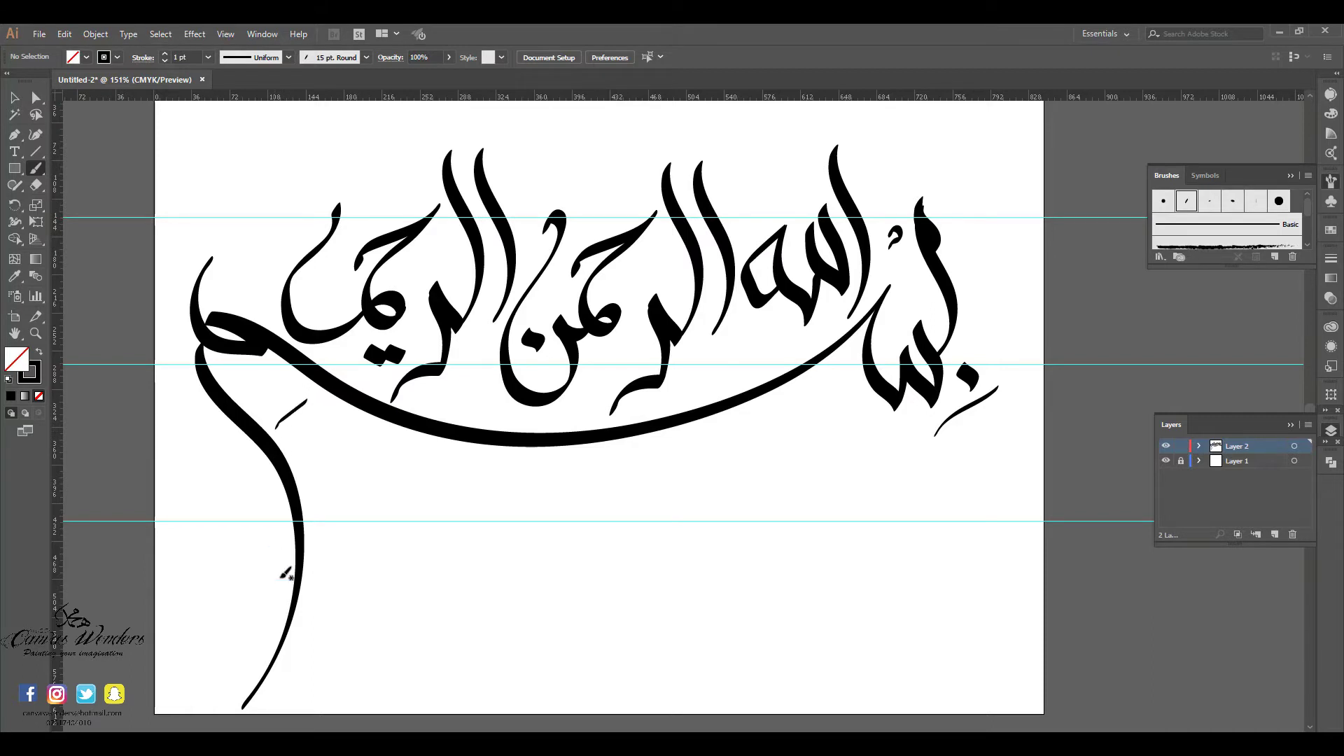
Add shaddas above Allah and the ra, Rahman's marks, a kasra under the noon, a hamza and Raheem's mark
left_click_drag(802, 183, 778, 203)
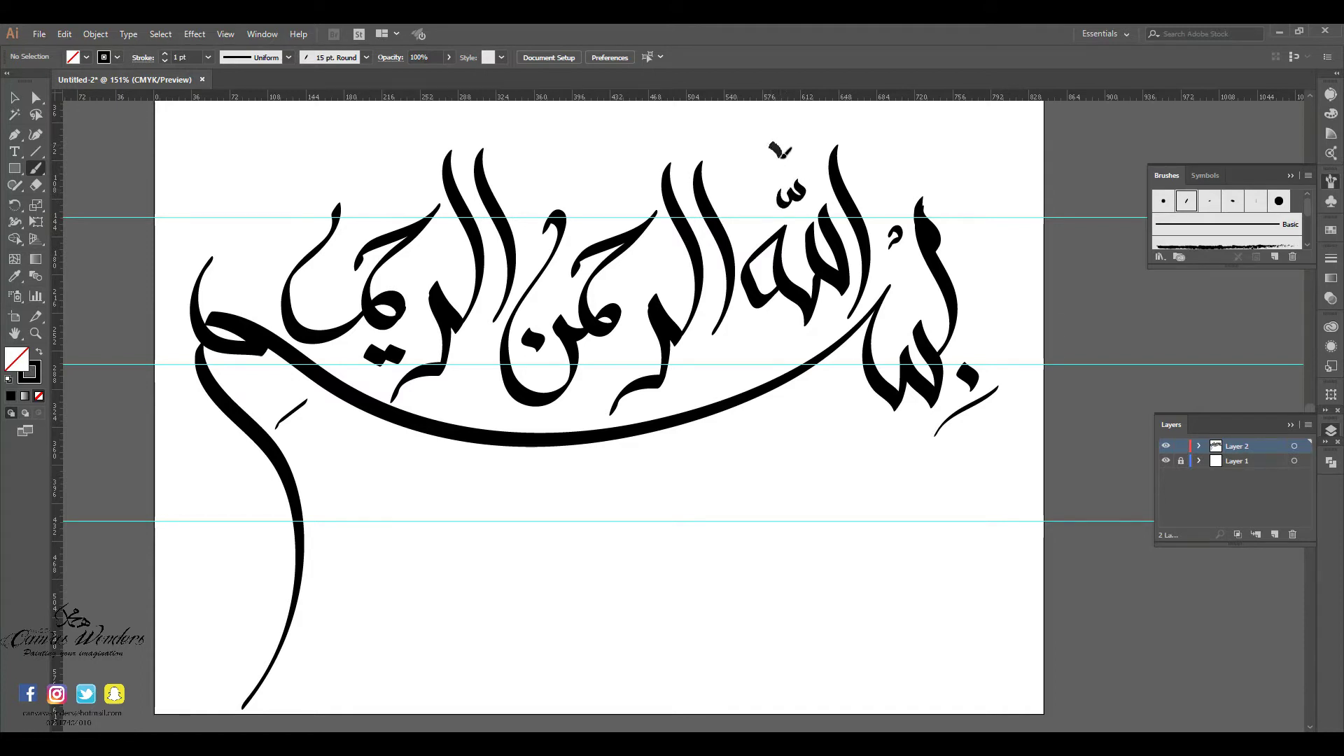
left_click_drag(771, 144, 779, 175)
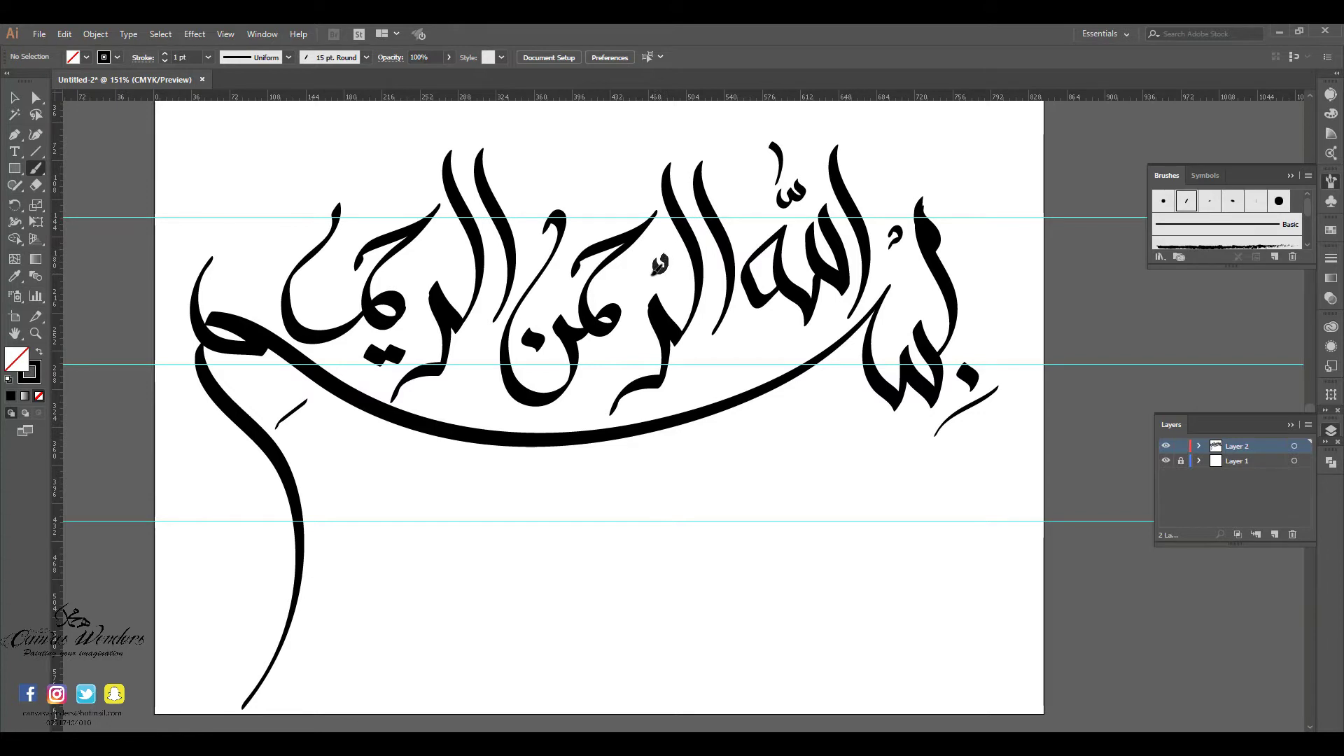
left_click_drag(658, 266, 667, 256)
mouse_move(658, 154)
left_mouse_down()
mouse_move(596, 199)
mouse_move(592, 233)
left_mouse_up()
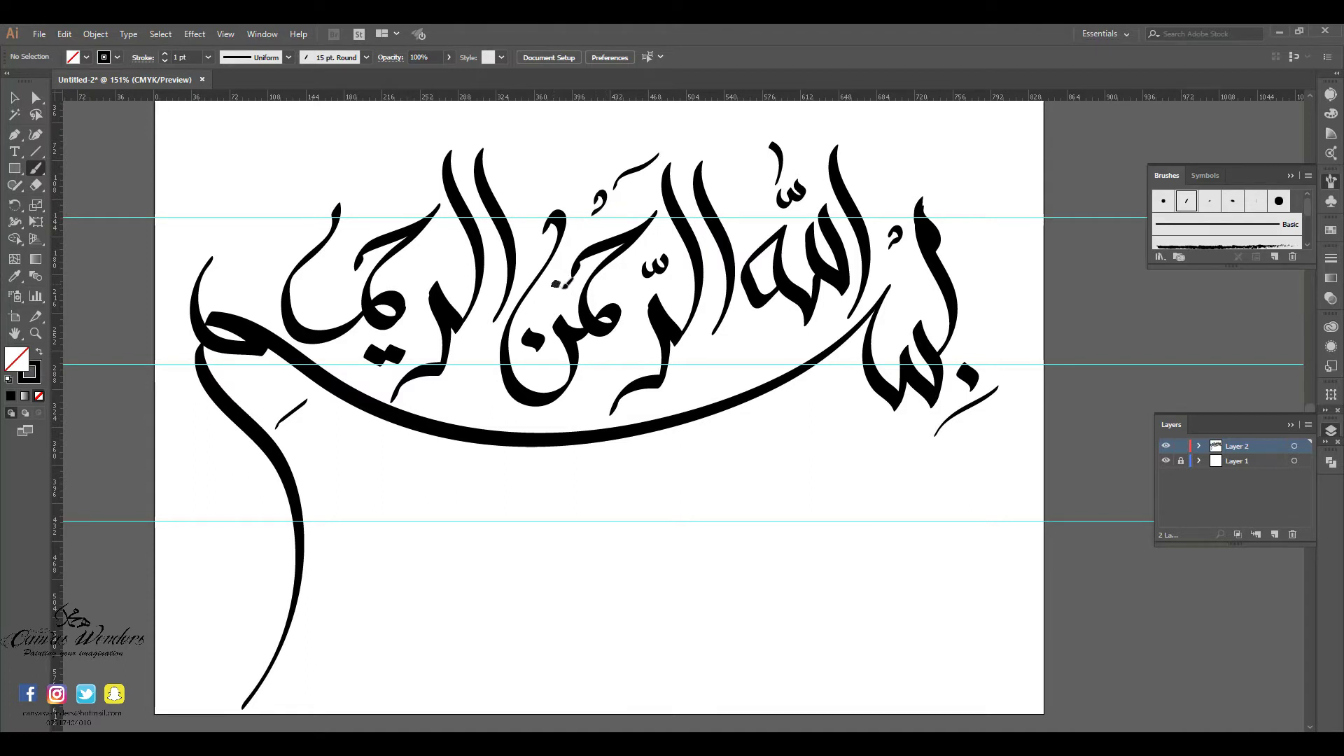
left_click_drag(565, 283, 566, 303)
left_click_drag(580, 397, 550, 419)
mouse_move(456, 260)
left_mouse_down()
mouse_move(432, 270)
mouse_move(459, 249)
left_mouse_up()
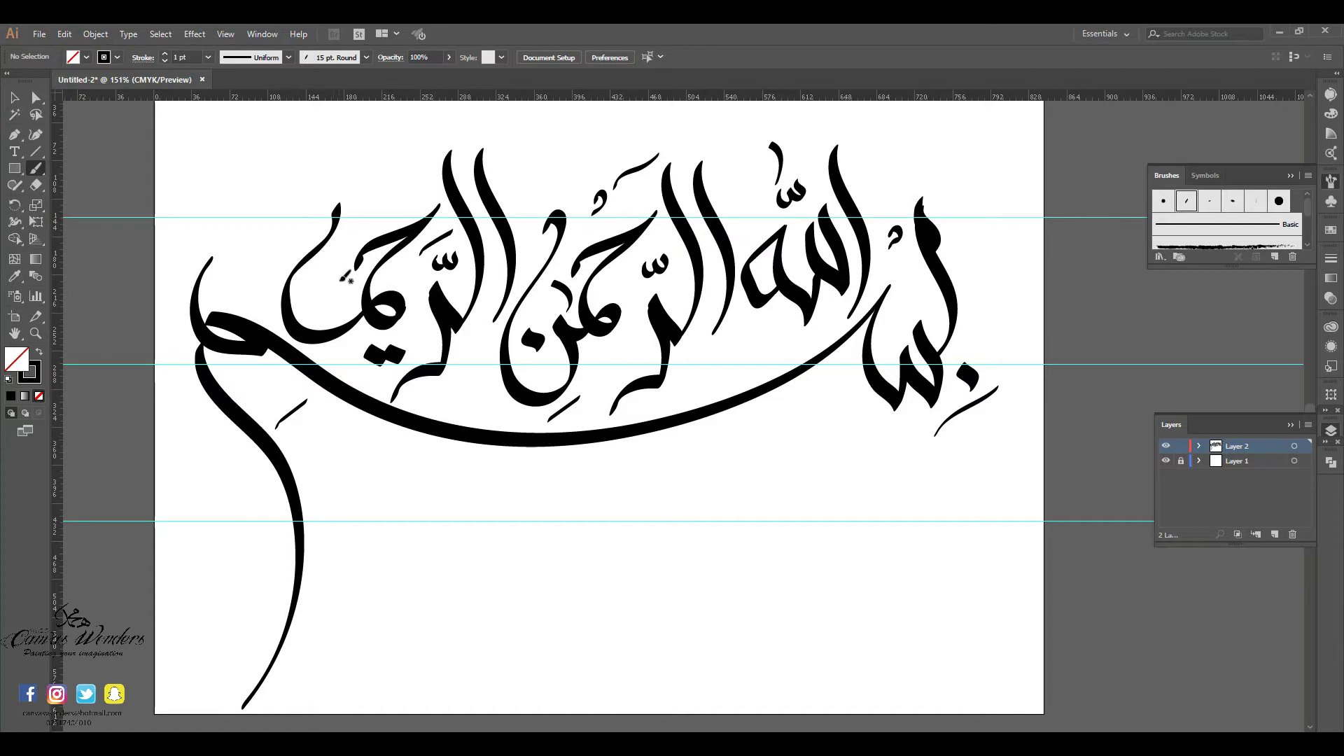
left_click_drag(349, 266, 341, 287)
Hide Layer 1's guide lines and zoom in on the right end of the calligraphy
left_click(14, 97)
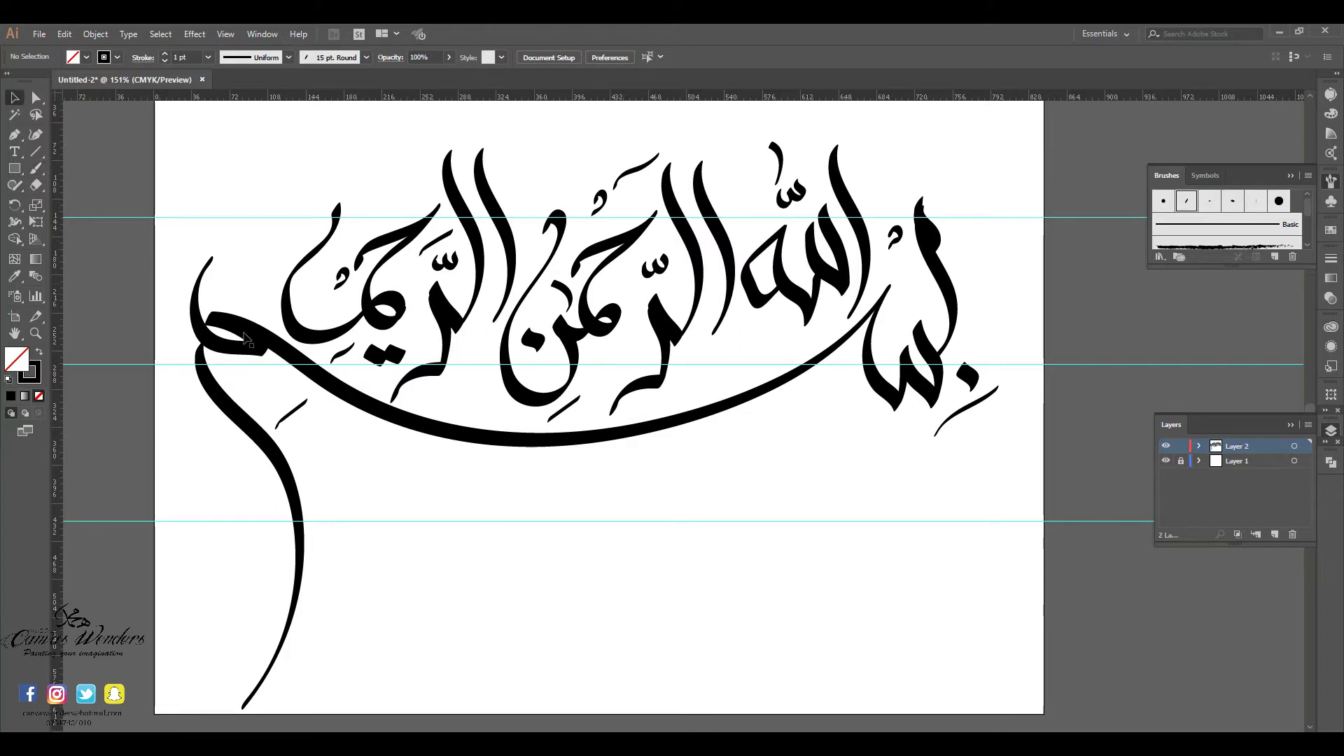
left_click_drag(786, 557, 791, 574)
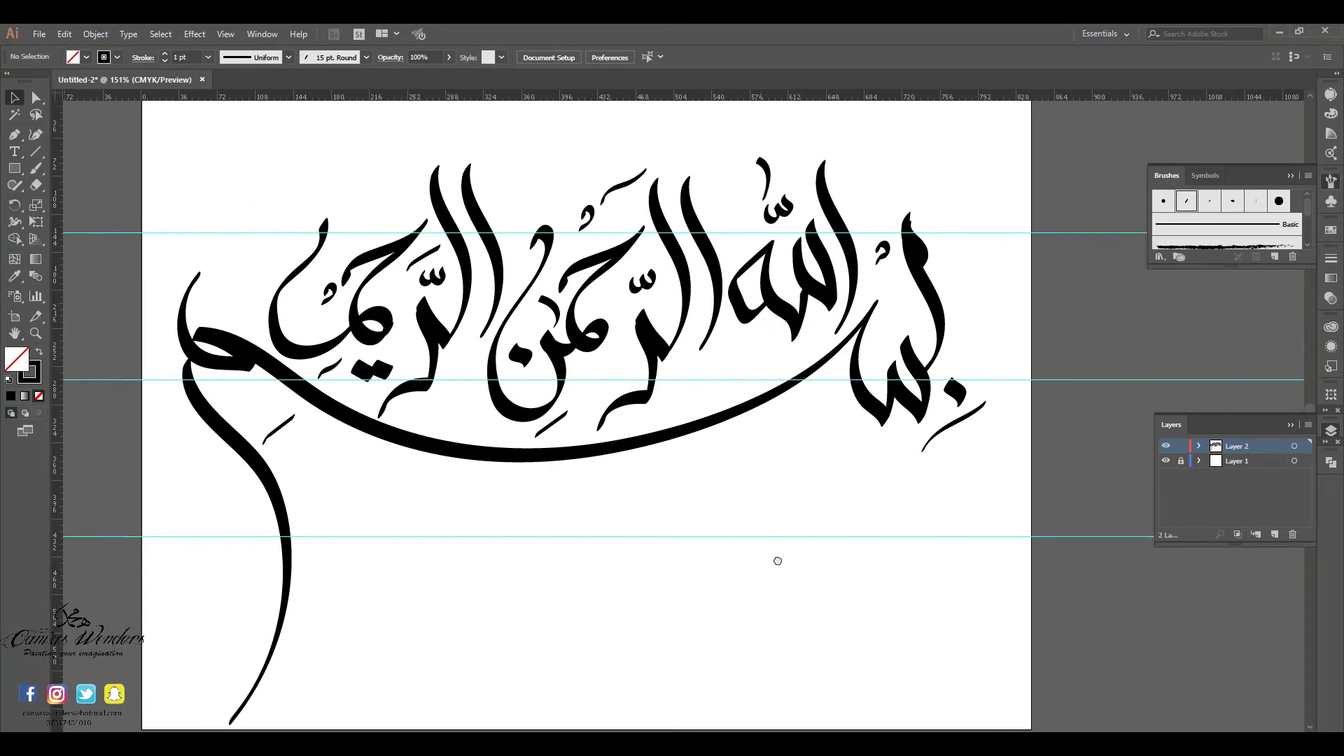
left_click(1166, 446)
left_click(1168, 446, "alt")
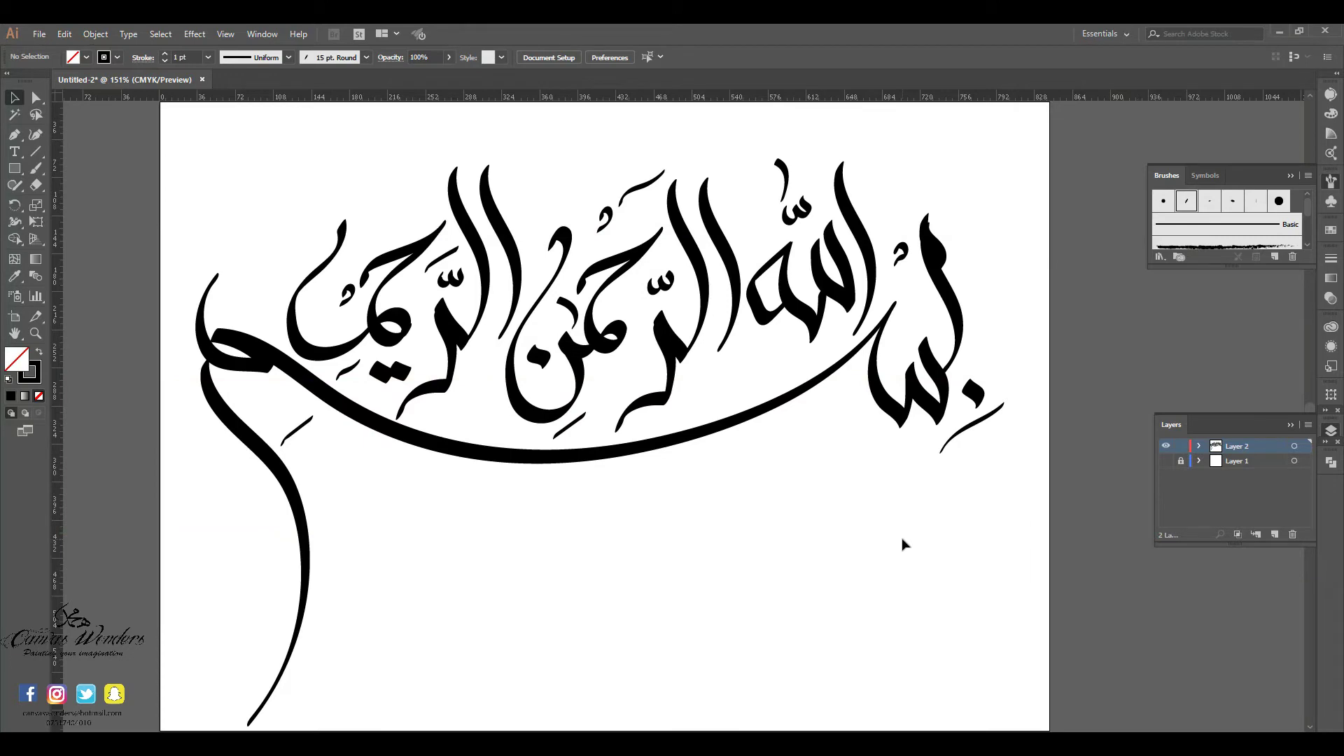
key("ctrl+plus")
key("ctrl+plus")
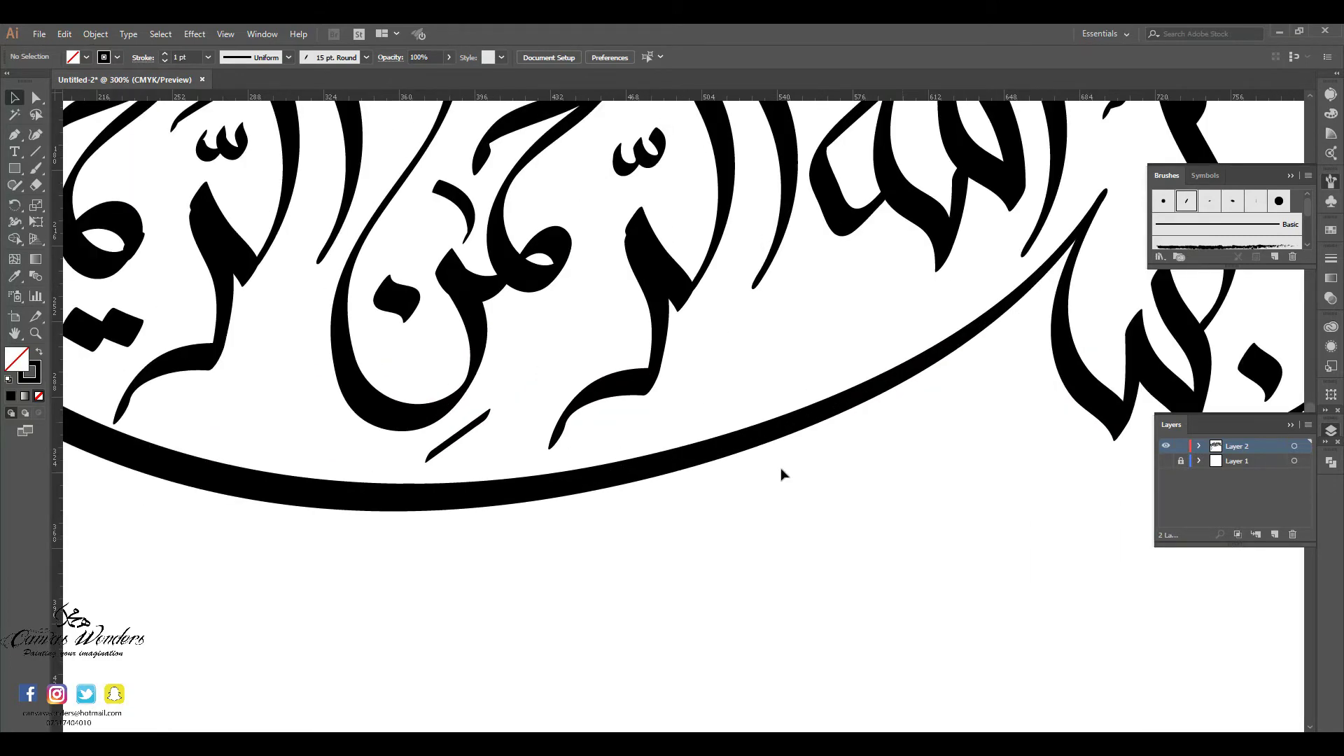
left_click_drag(990, 285, 770, 390)
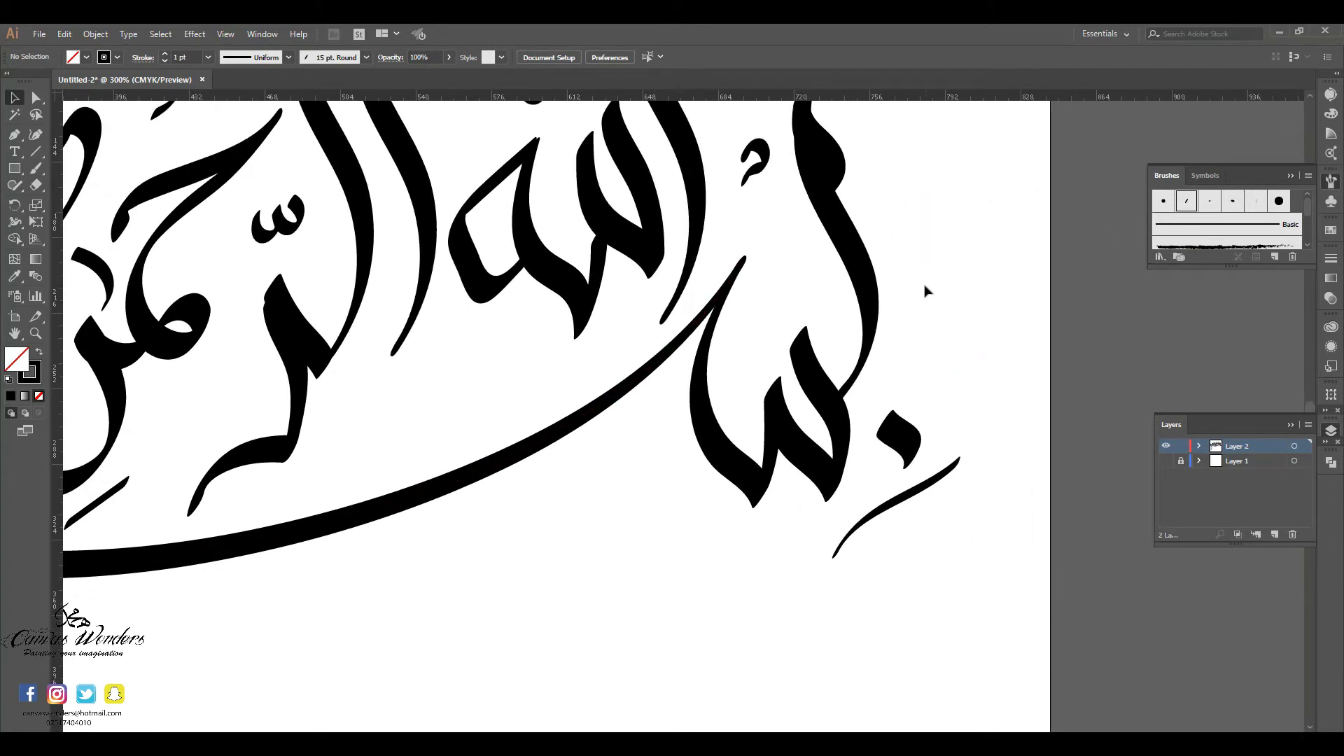
Delete the stray thin path beside the baa, zoom back out, and select all strokes
mouse_move(994, 226)
left_mouse_down()
mouse_move(935, 270)
mouse_move(714, 362)
left_mouse_up()
key("Delete")
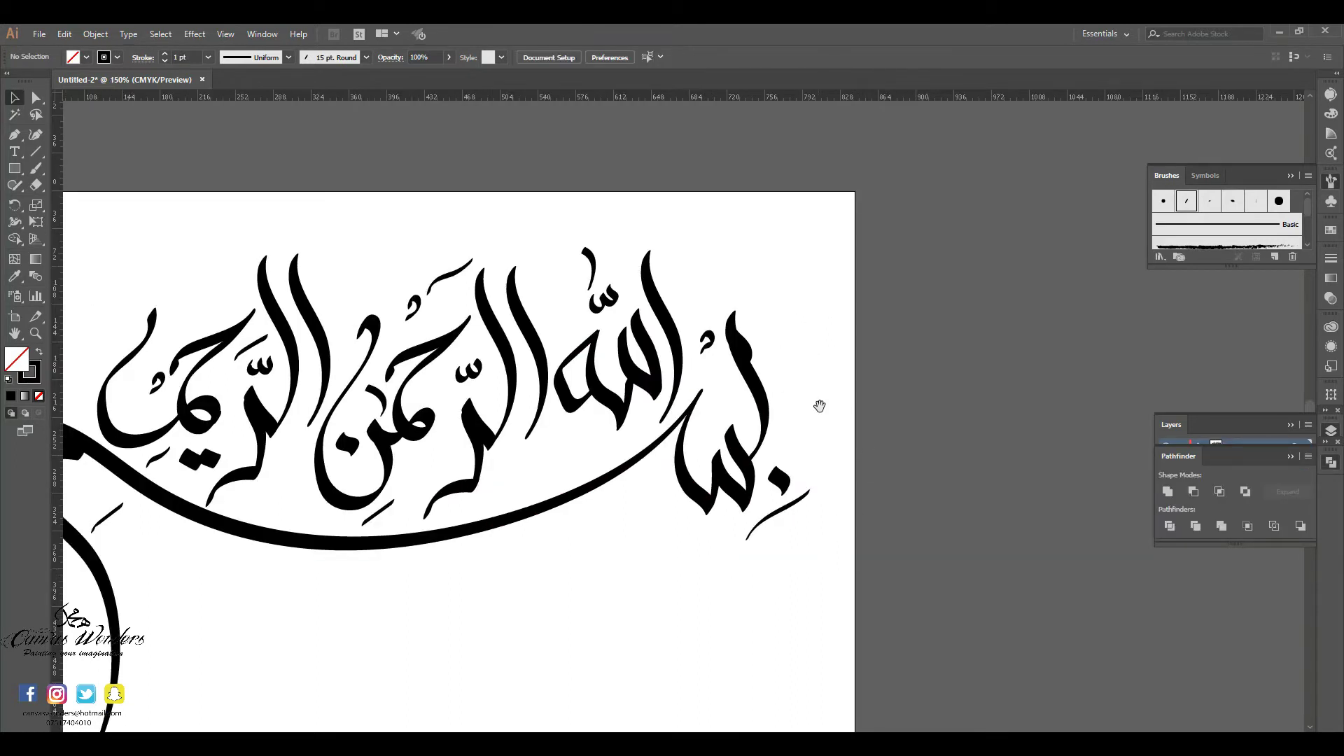
left_click_drag(819, 406, 1082, 347)
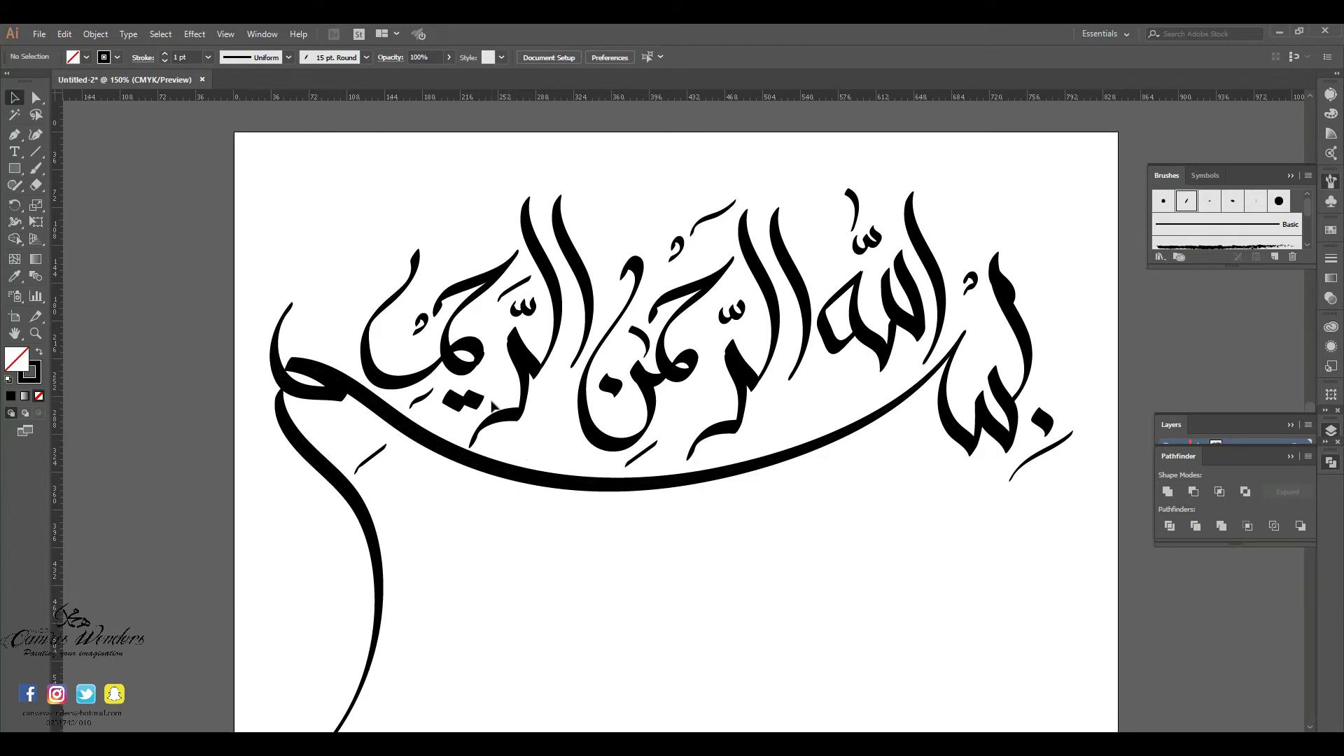
key("ctrl+minus")
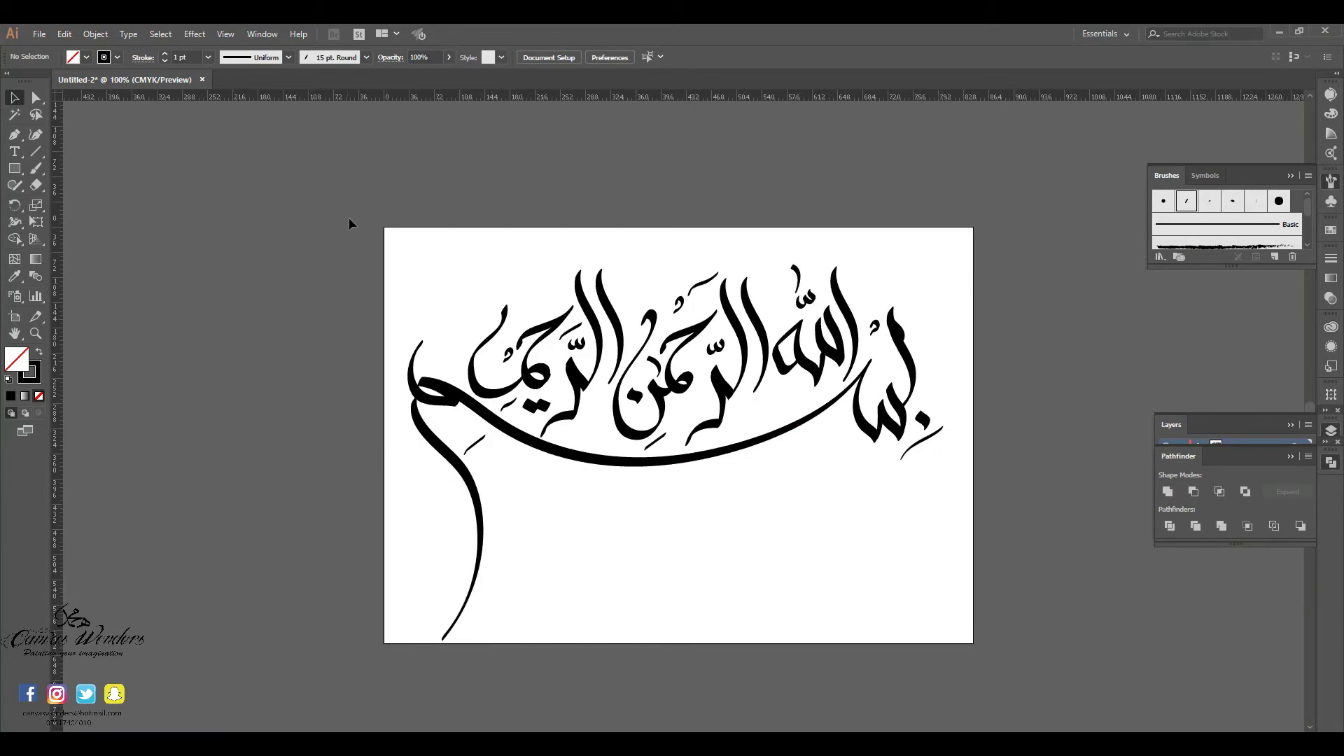
key("ctrl+a")
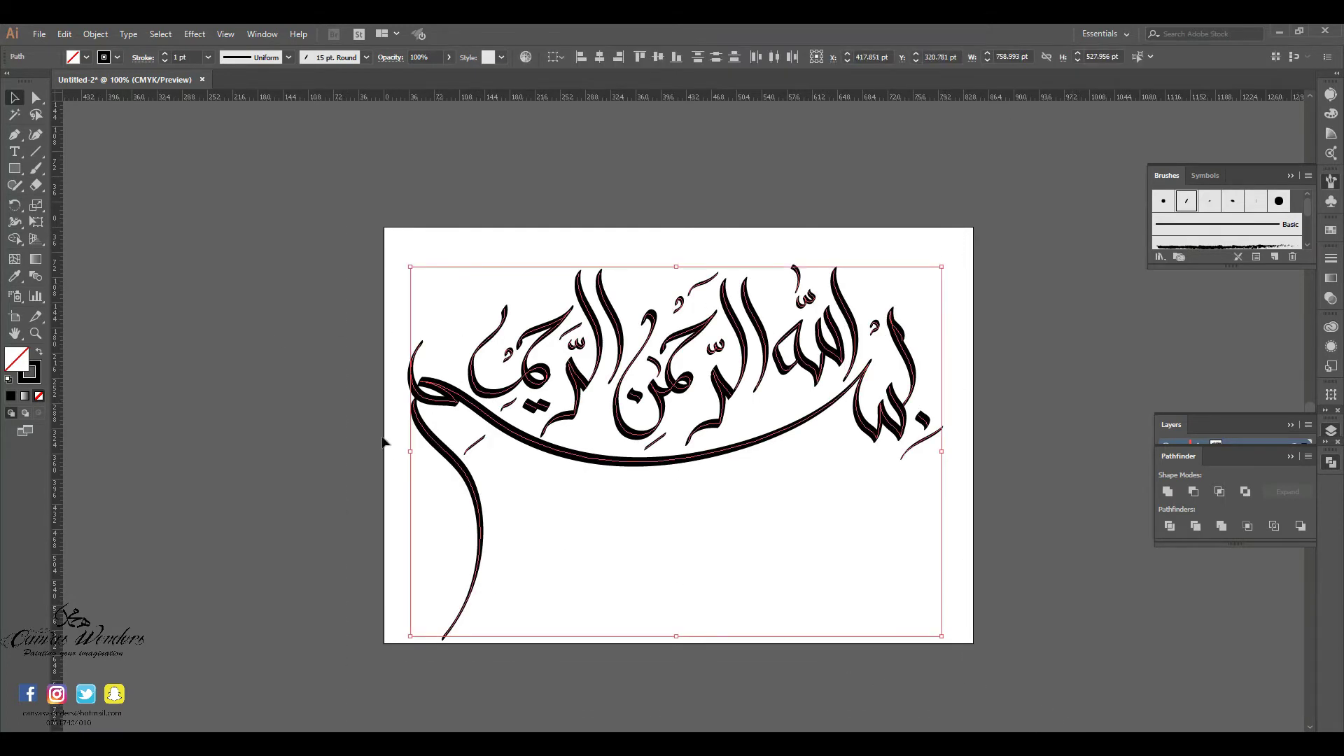
Apply Object > Expand Appearance to the selected strokes and zoom in to inspect them
left_click(96, 34)
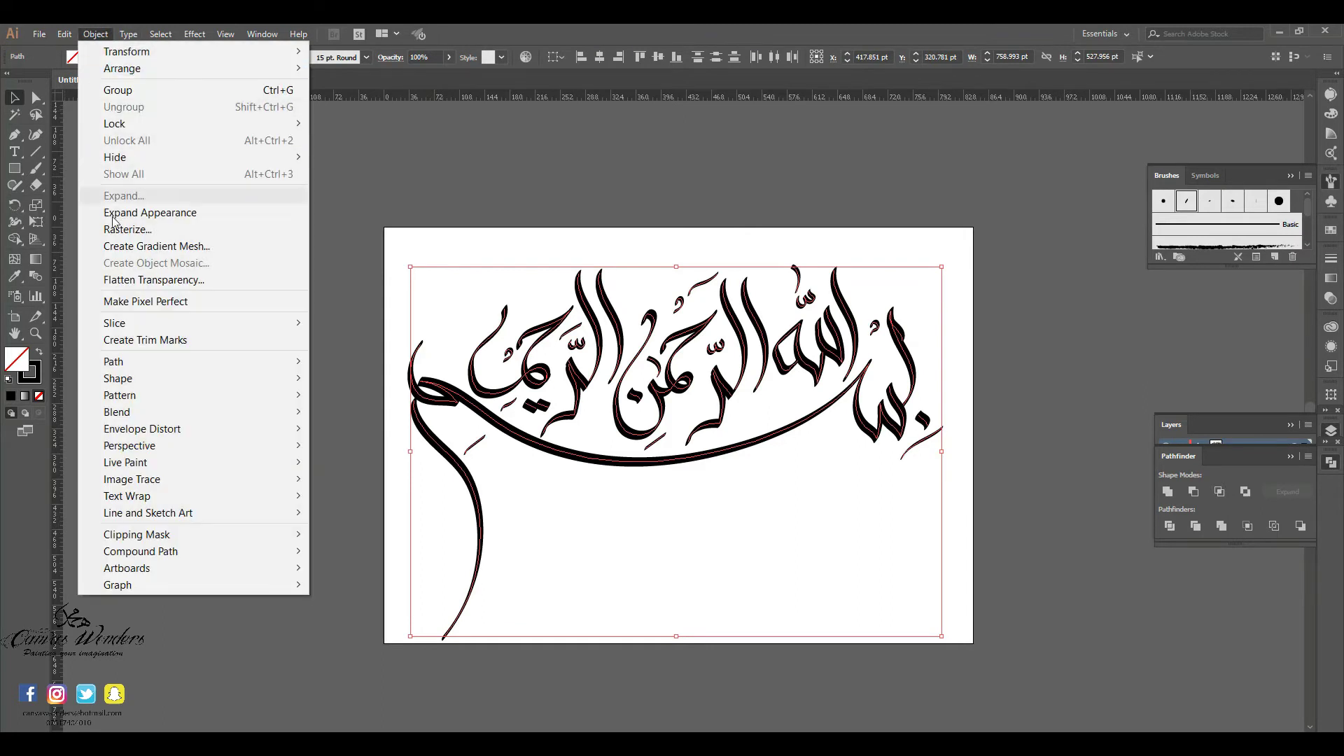
left_click(129, 213)
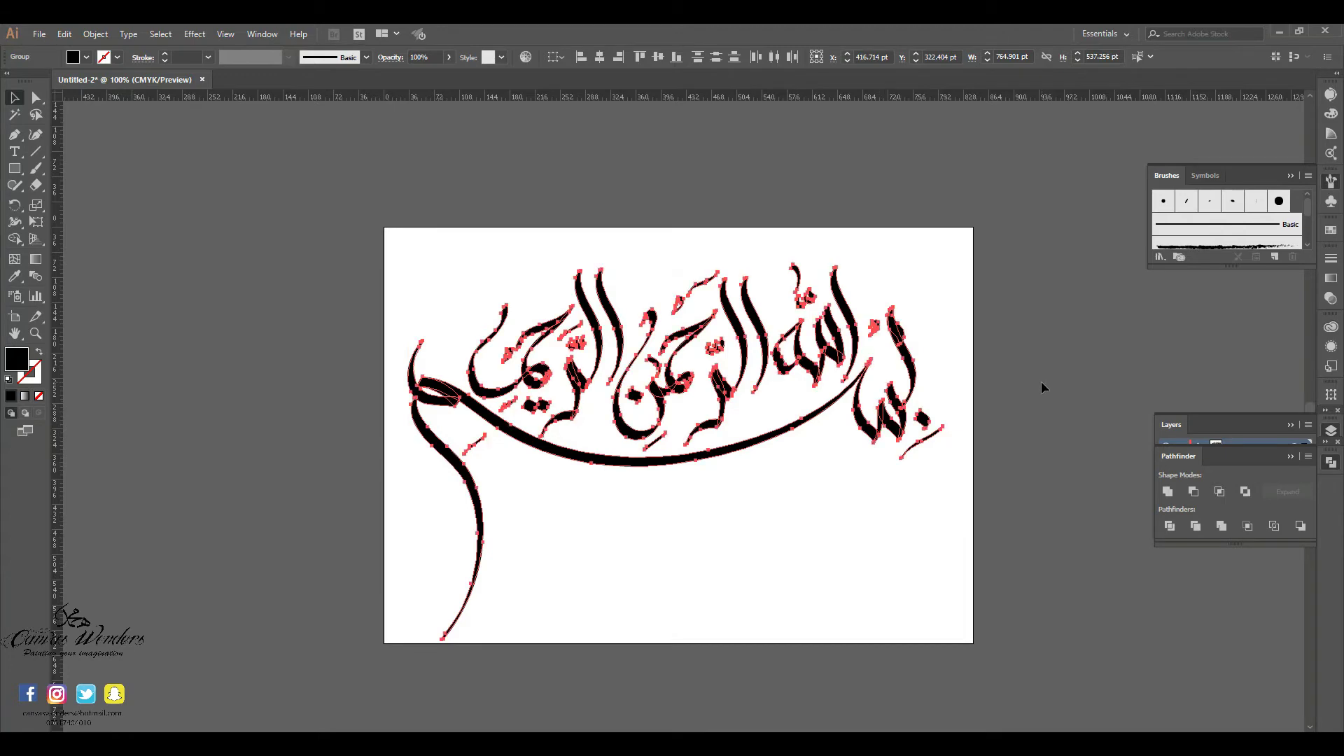
key("ctrl+equal")
key("ctrl+equal")
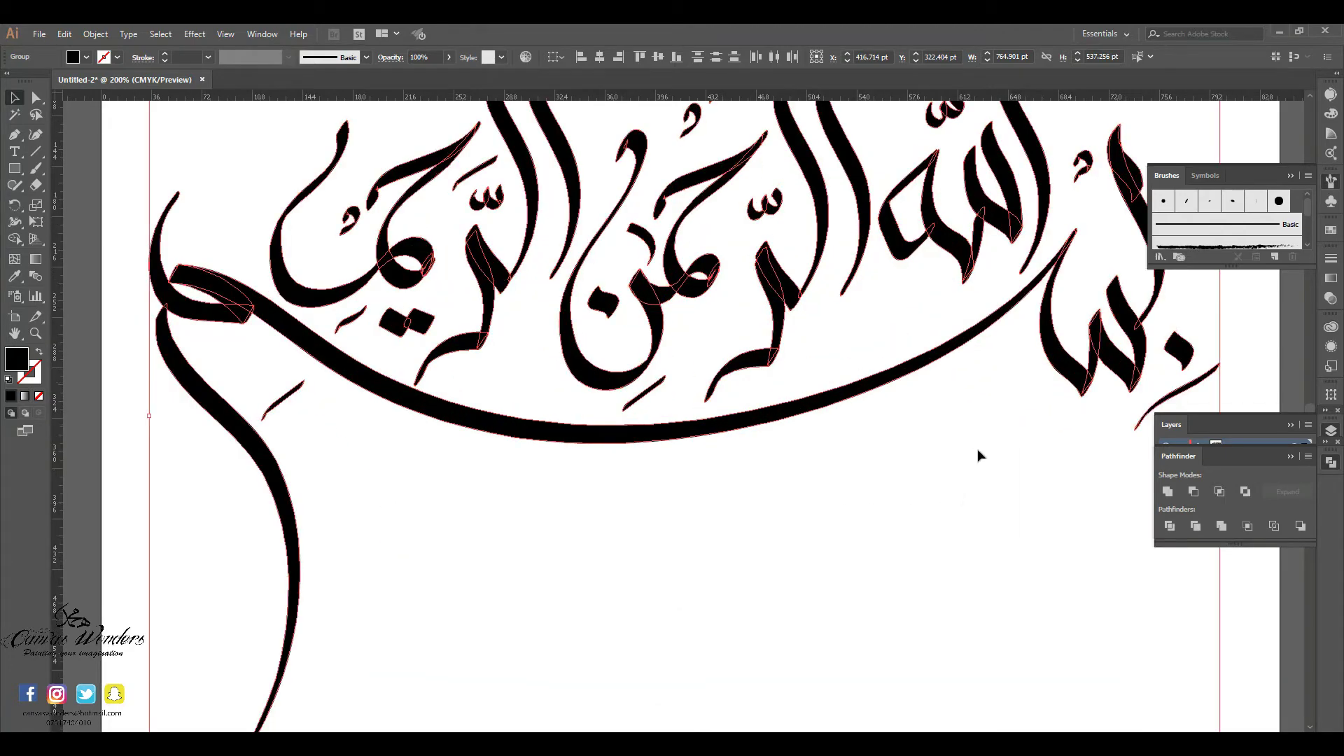
scroll(786, 498, "right", 5)
Unite the tall alif's pieces, then the neighbouring letter's pieces, with Pathfinder
left_click(775, 166)
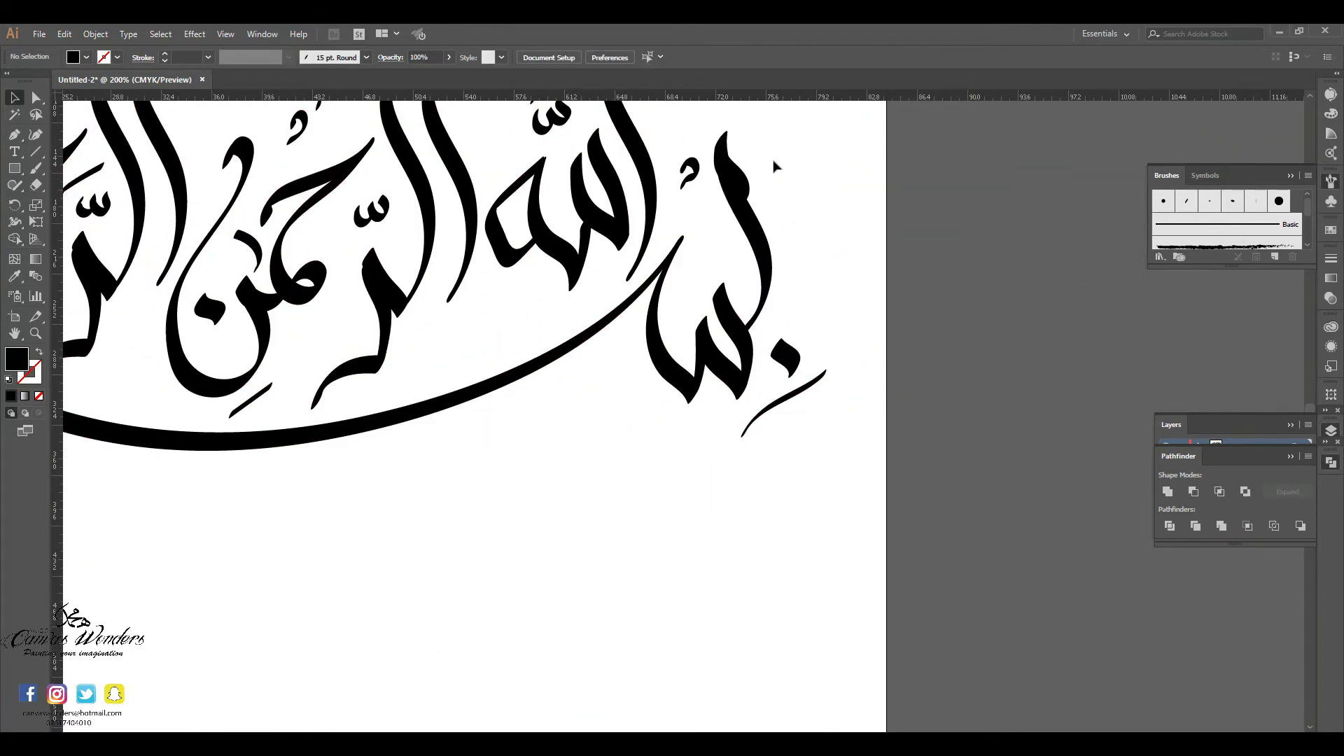
left_click_drag(775, 166, 728, 225)
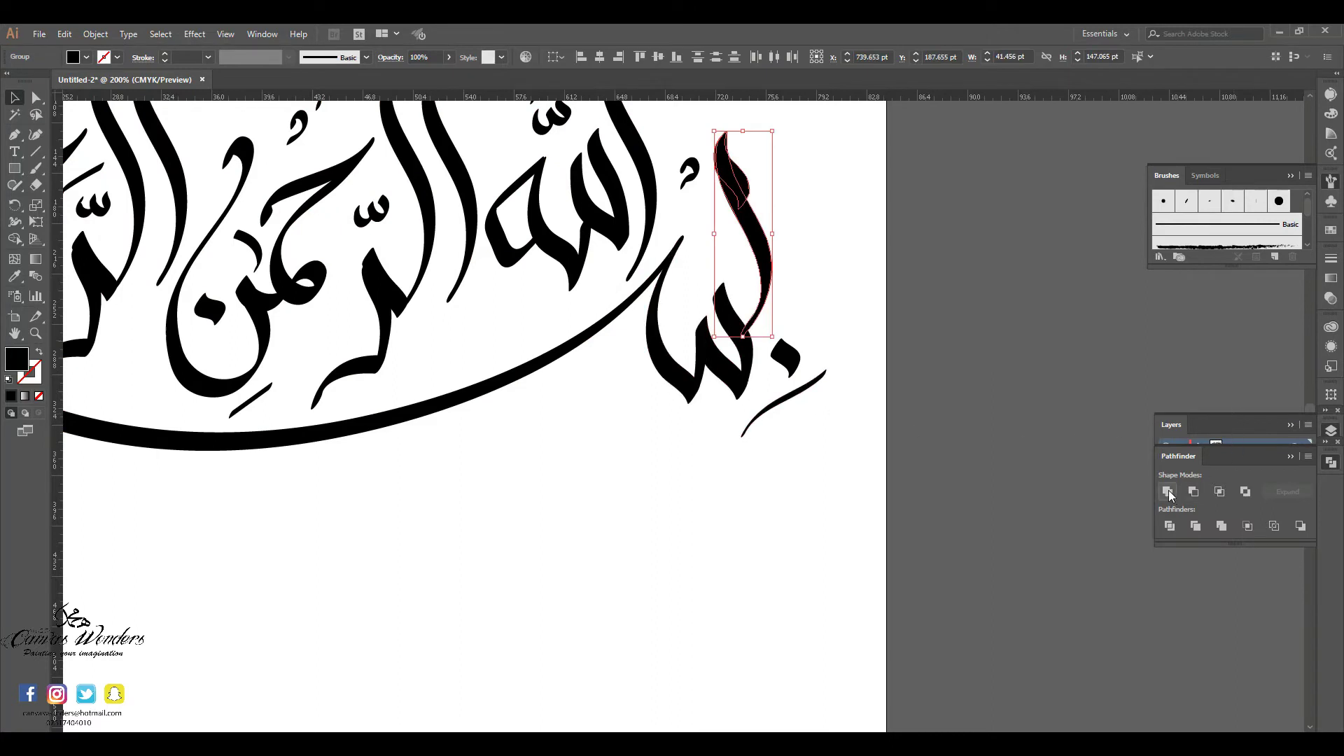
left_click(1168, 492)
left_click(763, 329)
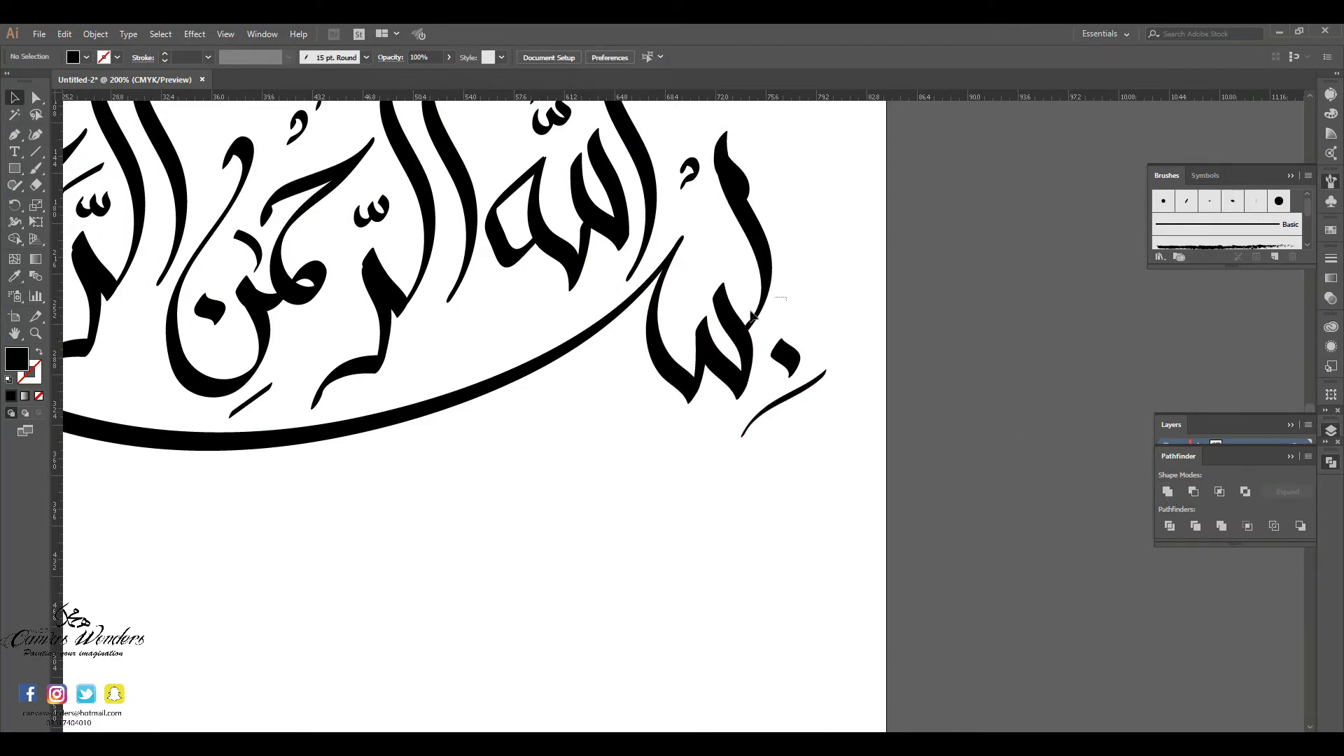
left_click_drag(752, 316, 619, 331)
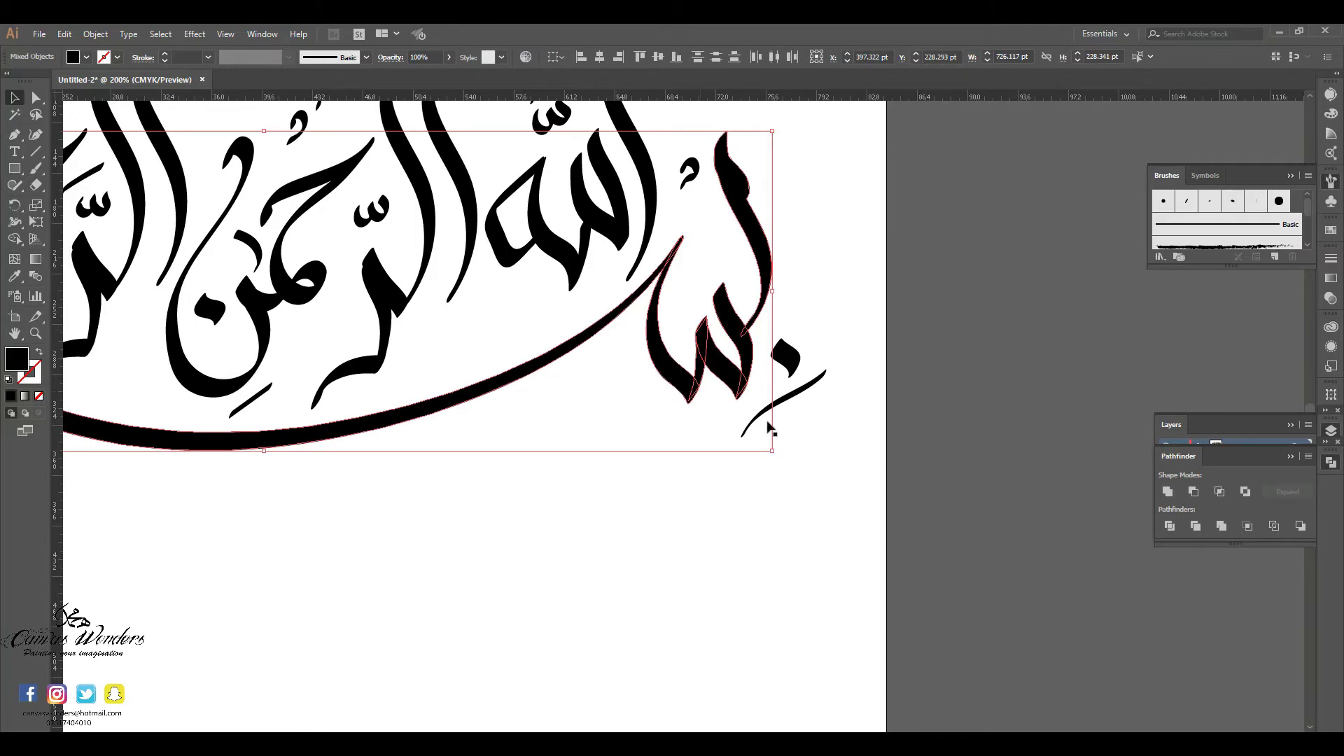
left_click(1167, 491)
Unite the long sweeping curve with the left descending stroke, deselect and zoom in
scroll(630, 490, "left", 10)
scroll(548, 441, "left", 3)
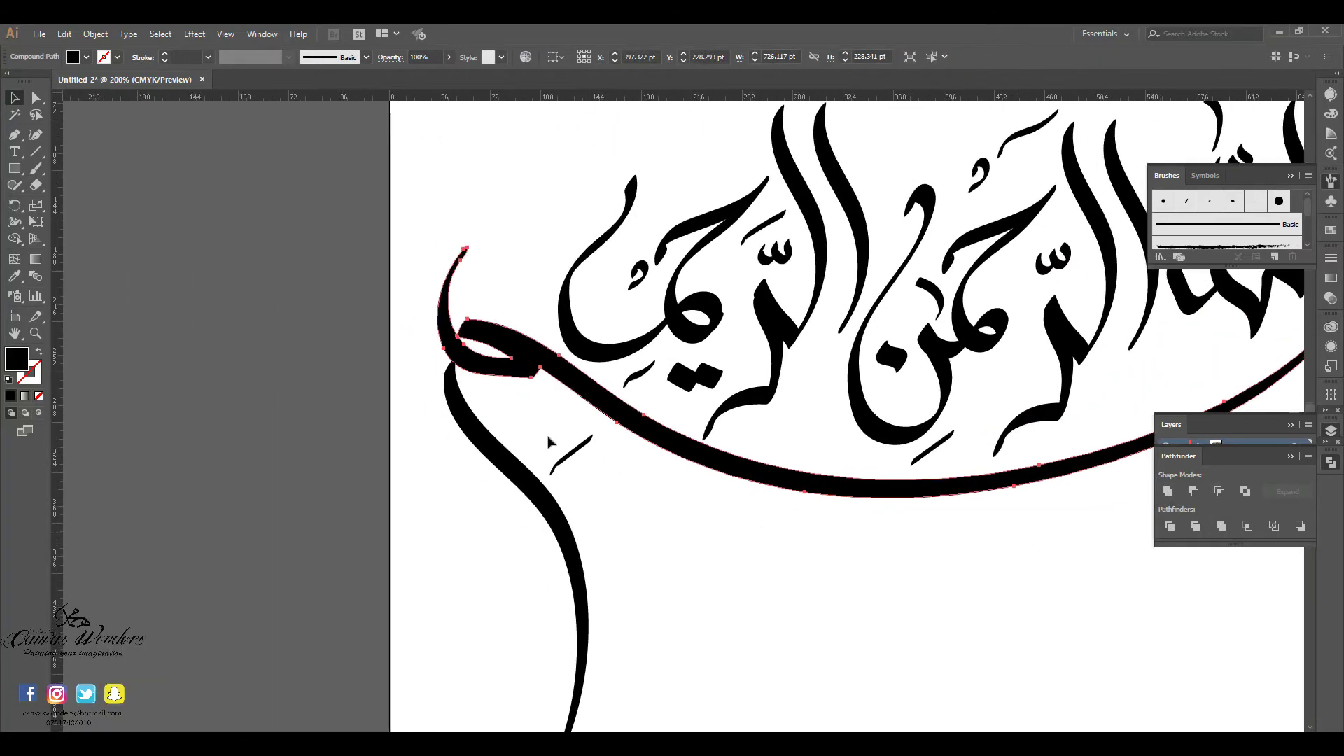
left_click_drag(549, 441, 427, 396)
left_click(418, 333)
left_click_drag(420, 327, 551, 488)
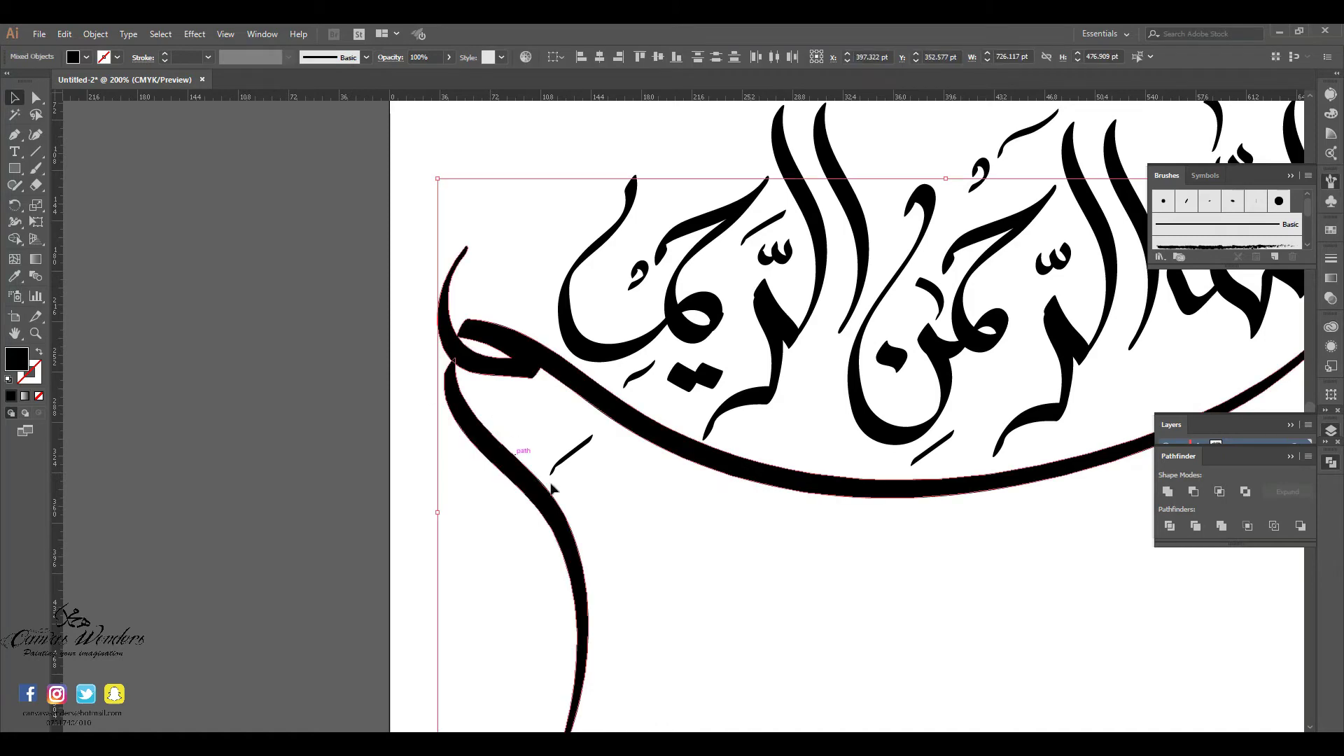
left_click(1167, 491)
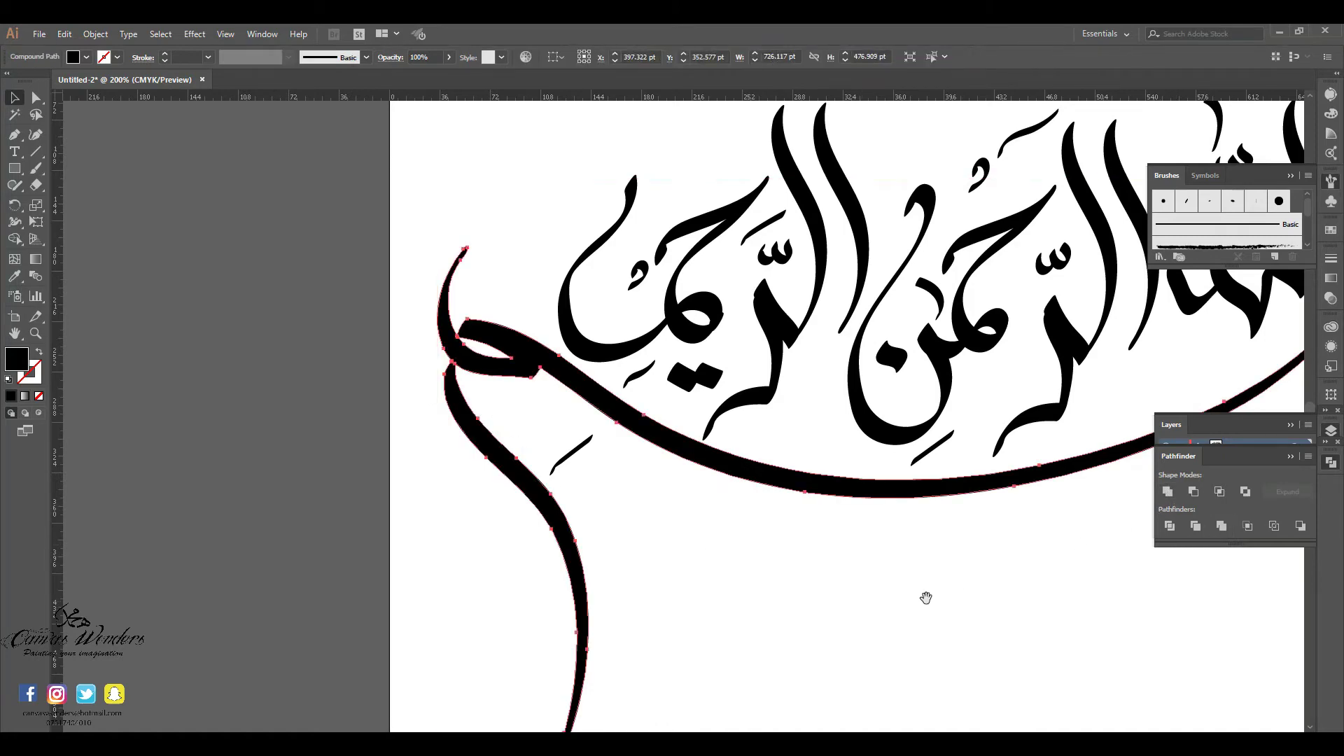
scroll(925, 597, "down", 3)
scroll(518, 615, "up", 3)
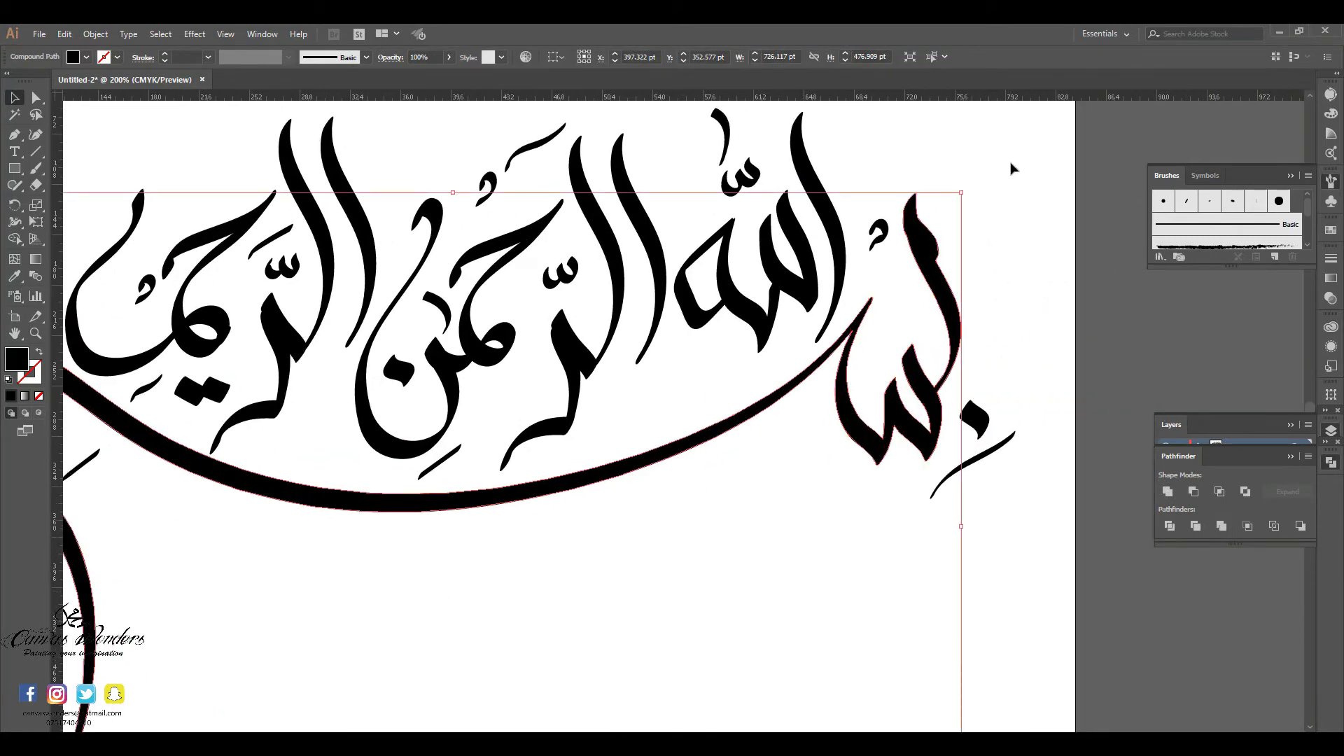
left_click(978, 184)
key("ctrl+plus")
key("ctrl+plus")
key("ctrl+plus")
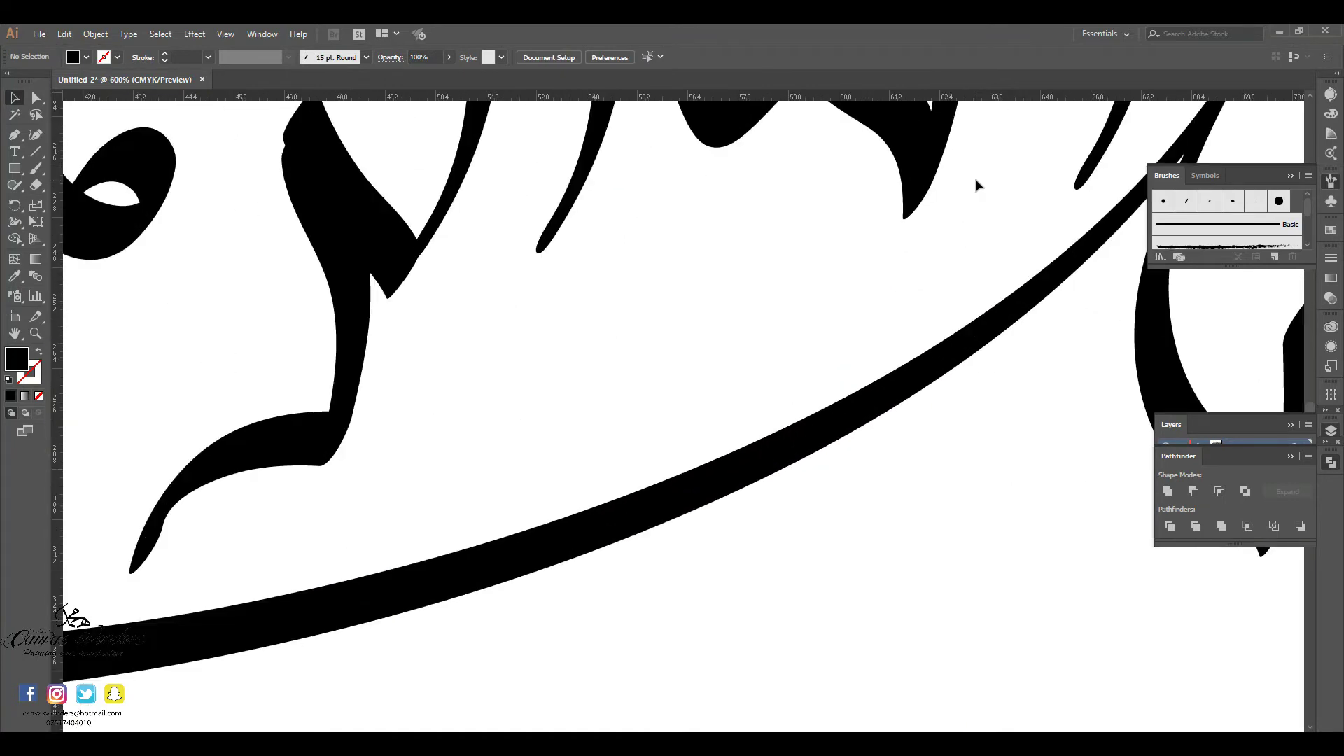
Nudge a letter stroke slightly right and unite the Allah letter strokes into one shape
left_click_drag(912, 369, 825, 604)
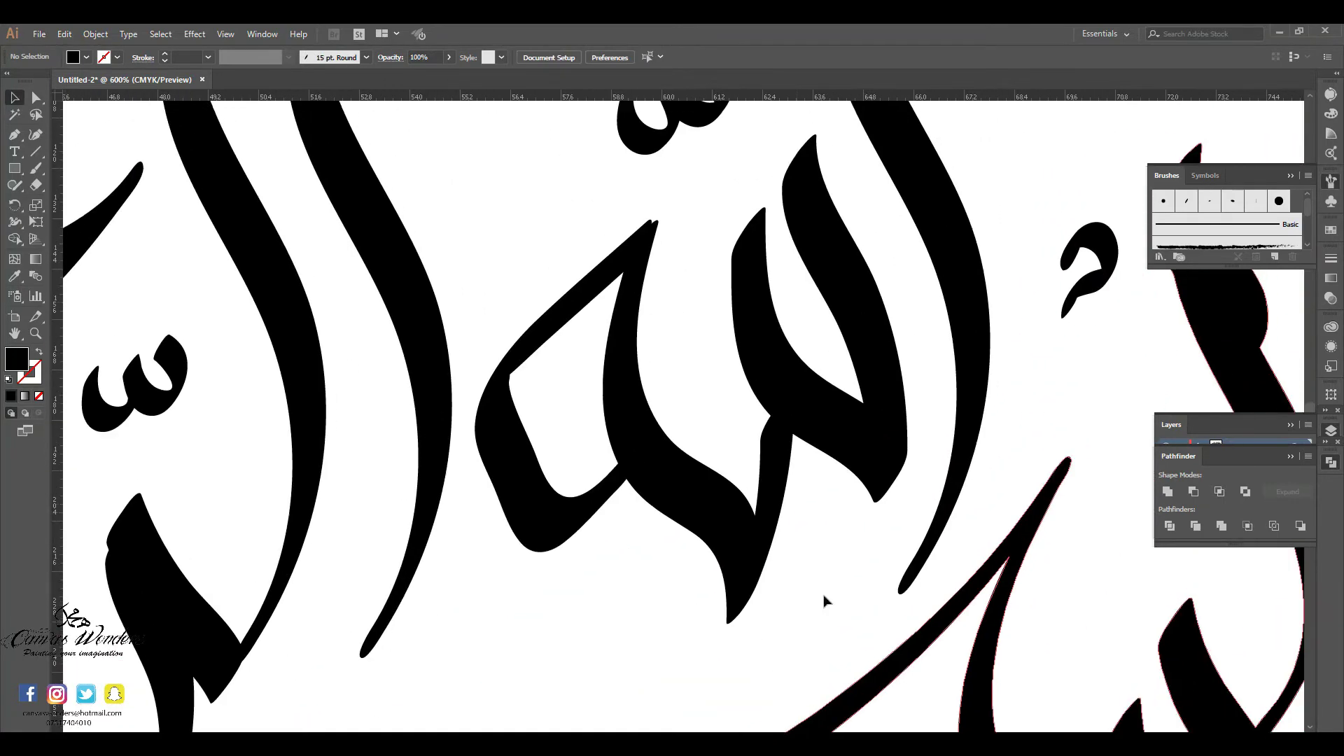
left_click_drag(1064, 184, 1060, 276)
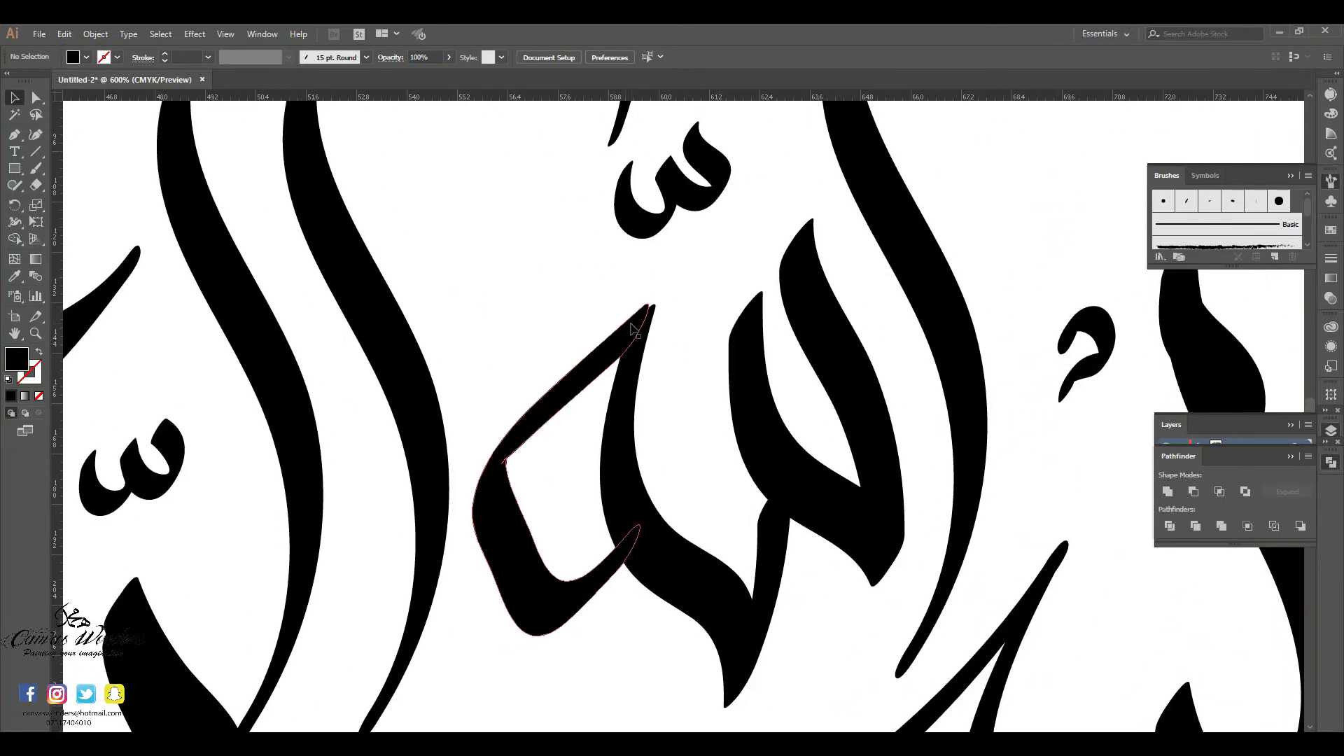
left_click_drag(635, 326, 640, 326)
left_click(521, 722)
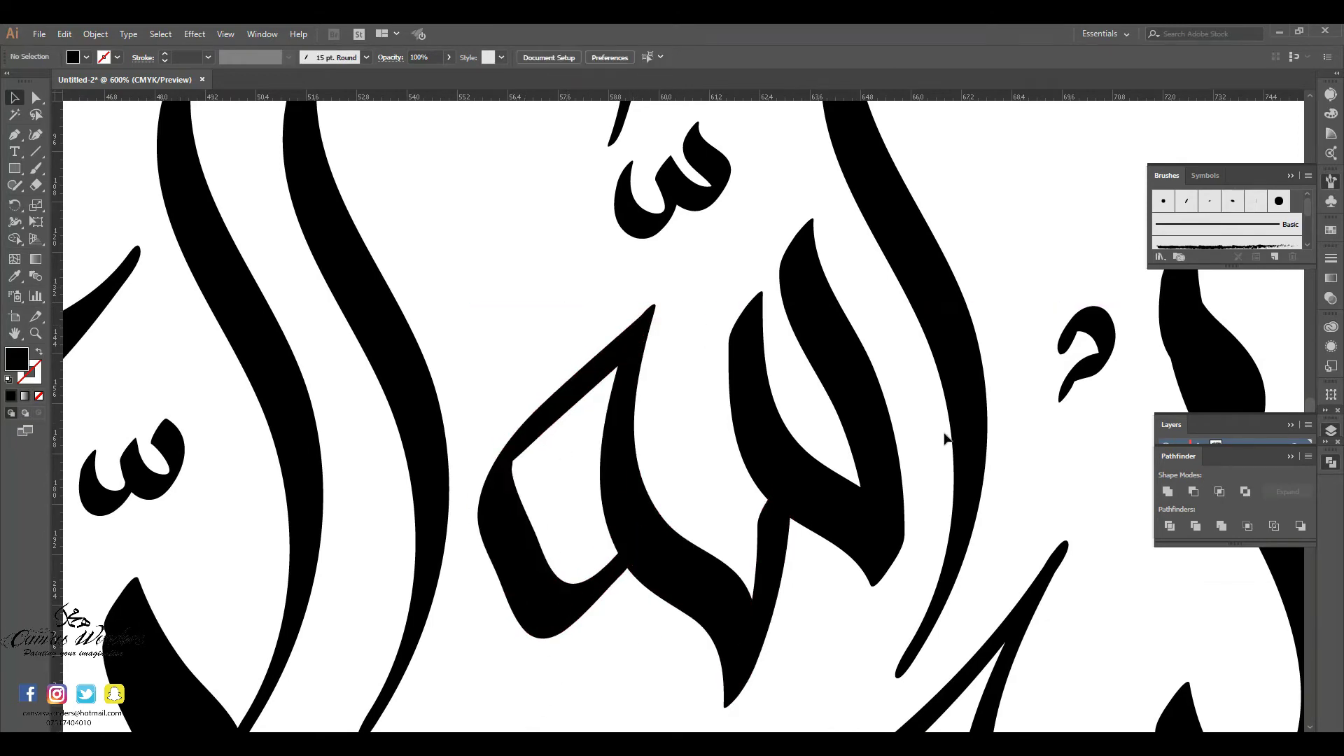
mouse_move(1076, 180)
left_mouse_down()
mouse_move(917, 390)
mouse_move(1008, 191)
mouse_move(494, 482)
left_mouse_up()
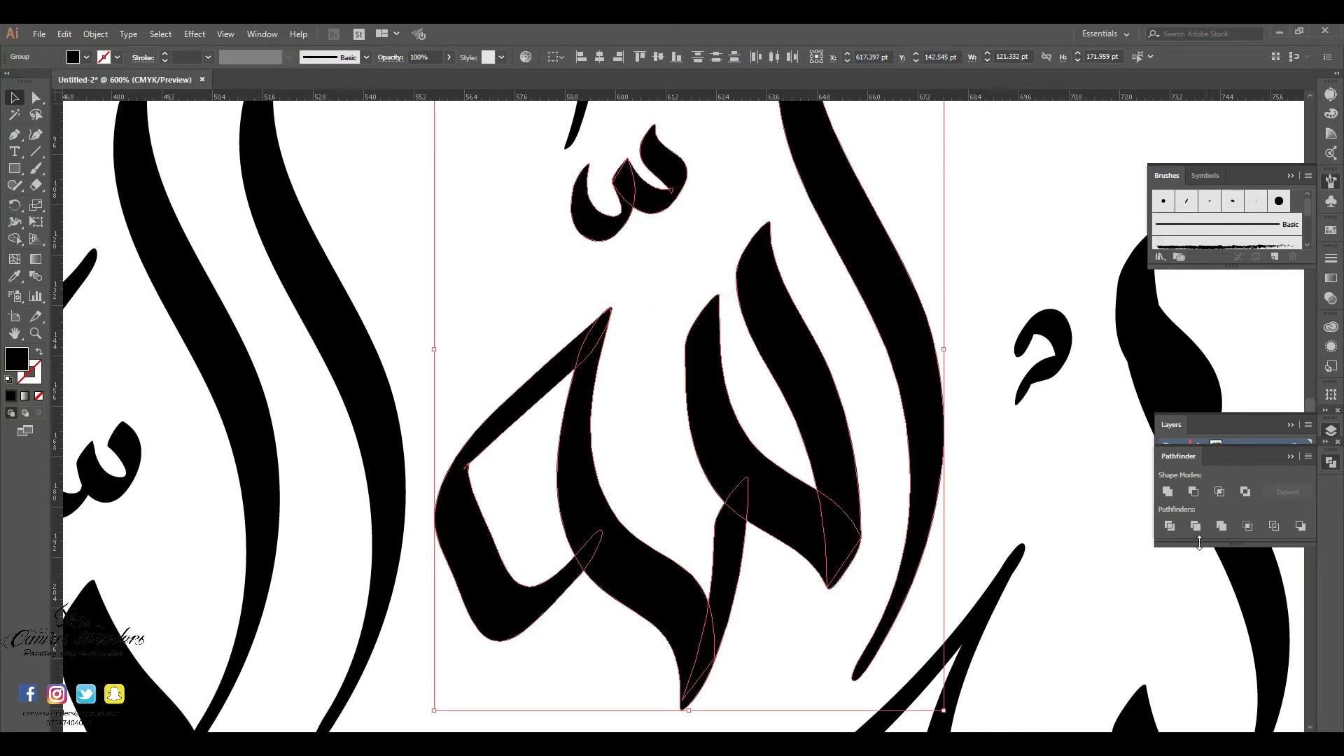
left_click(1167, 491)
left_click(1016, 221)
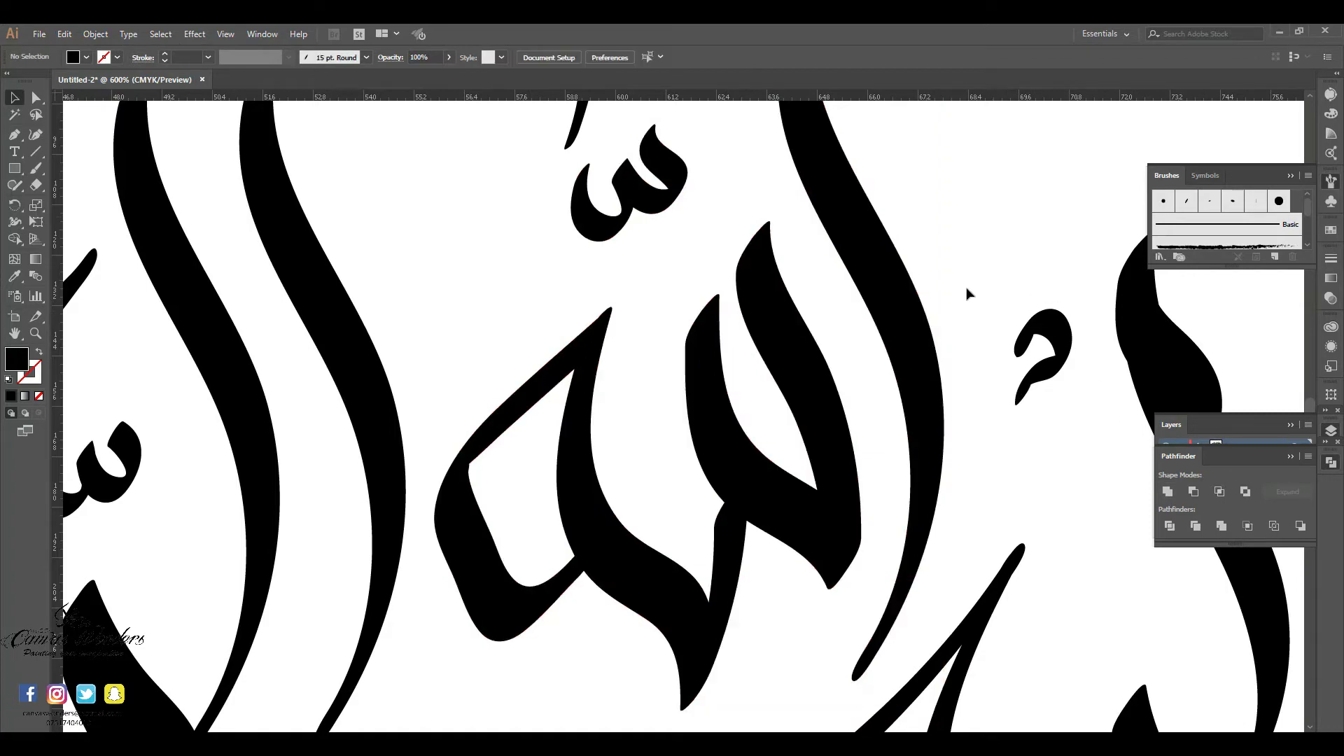
mouse_move(966, 292)
left_mouse_down()
mouse_move(979, 179)
mouse_move(1075, 196)
left_mouse_up()
Delete an anchor on the small inner hole with the Curvature tool, then deselect and zoom out
left_click(571, 361)
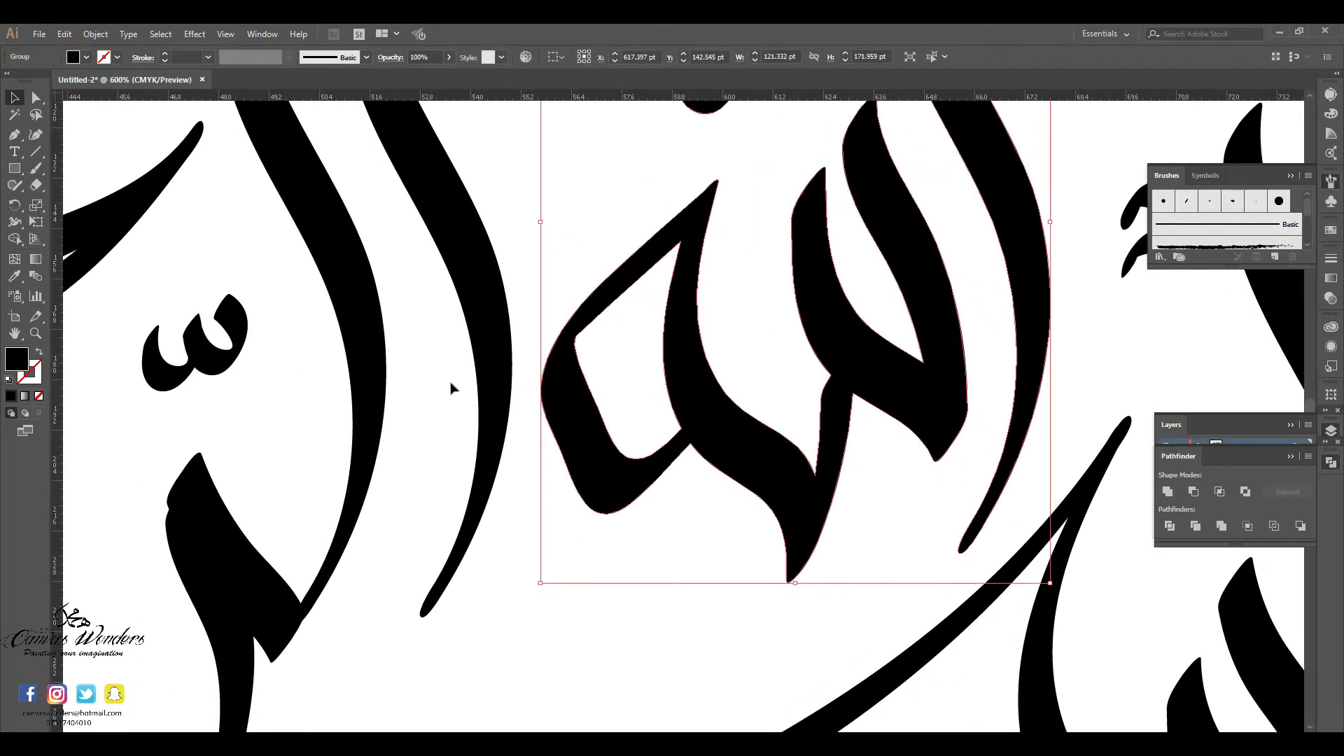
left_click(36, 134)
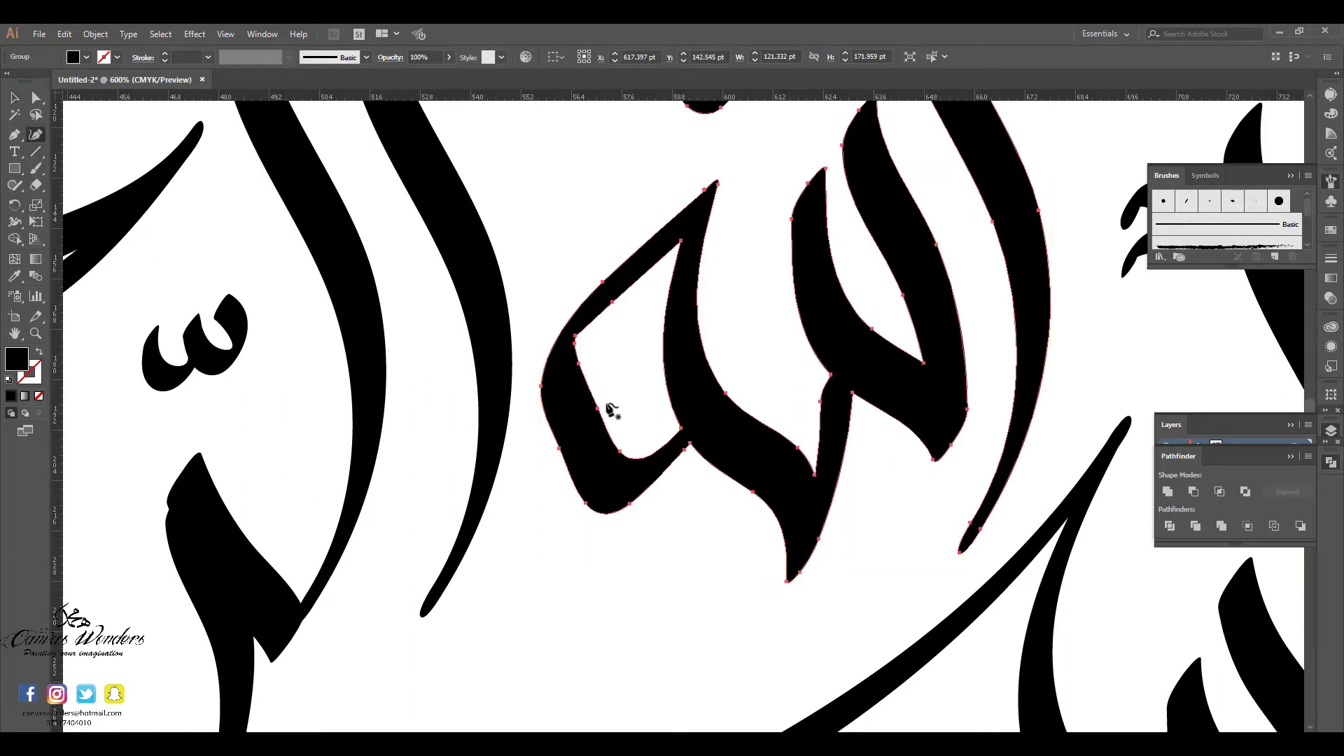
left_click(580, 354)
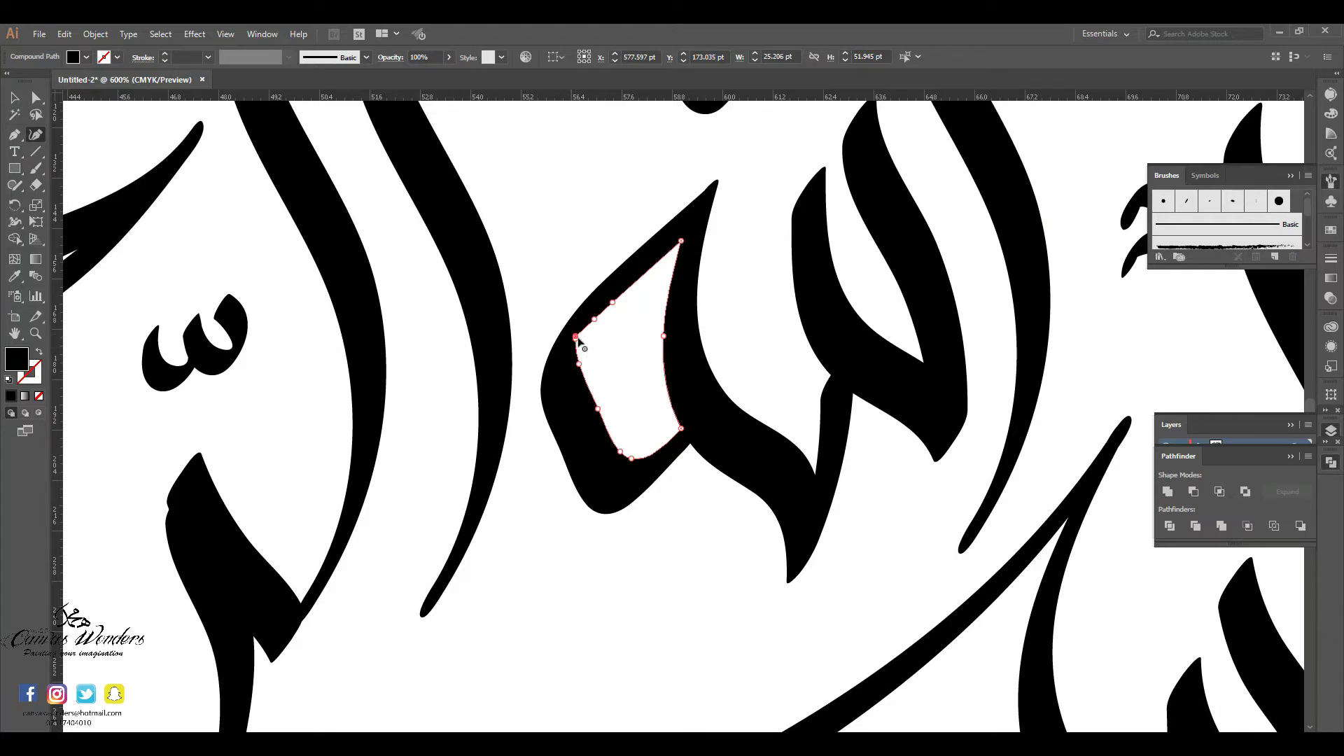
left_click_drag(575, 338, 574, 339)
left_click(575, 339)
key("Delete")
left_click(14, 98)
left_click(545, 190)
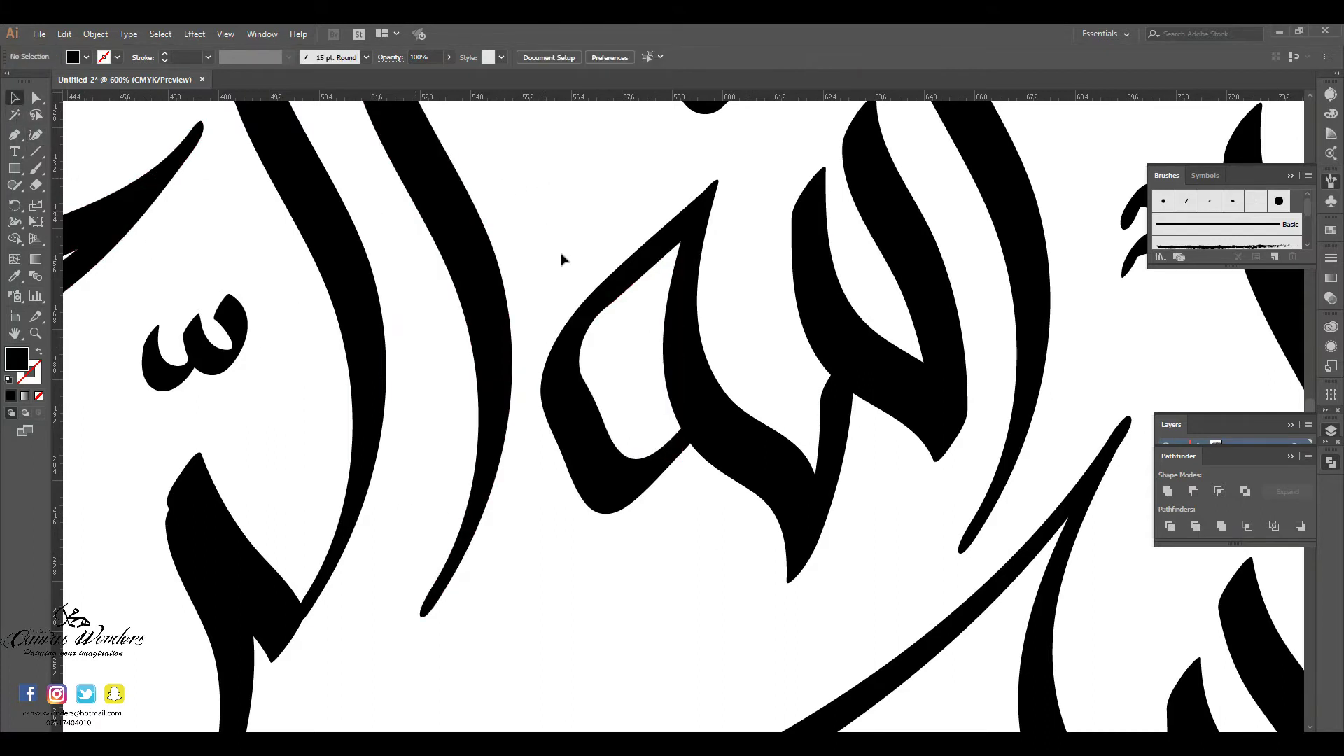
key("ctrl+minus")
key("ctrl+minus")
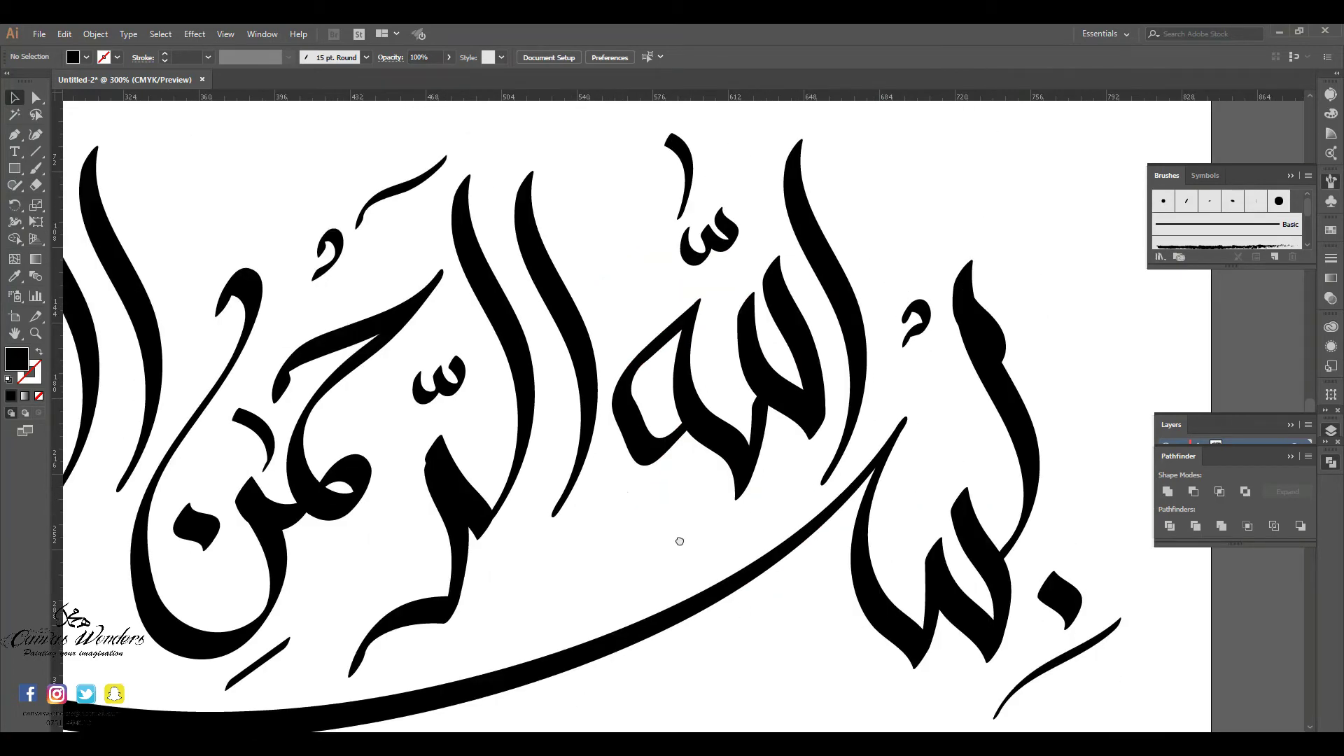
Nudge a letter stroke upward and unite two overlapping letter pieces in al-Rahman
left_click_drag(679, 541, 926, 481)
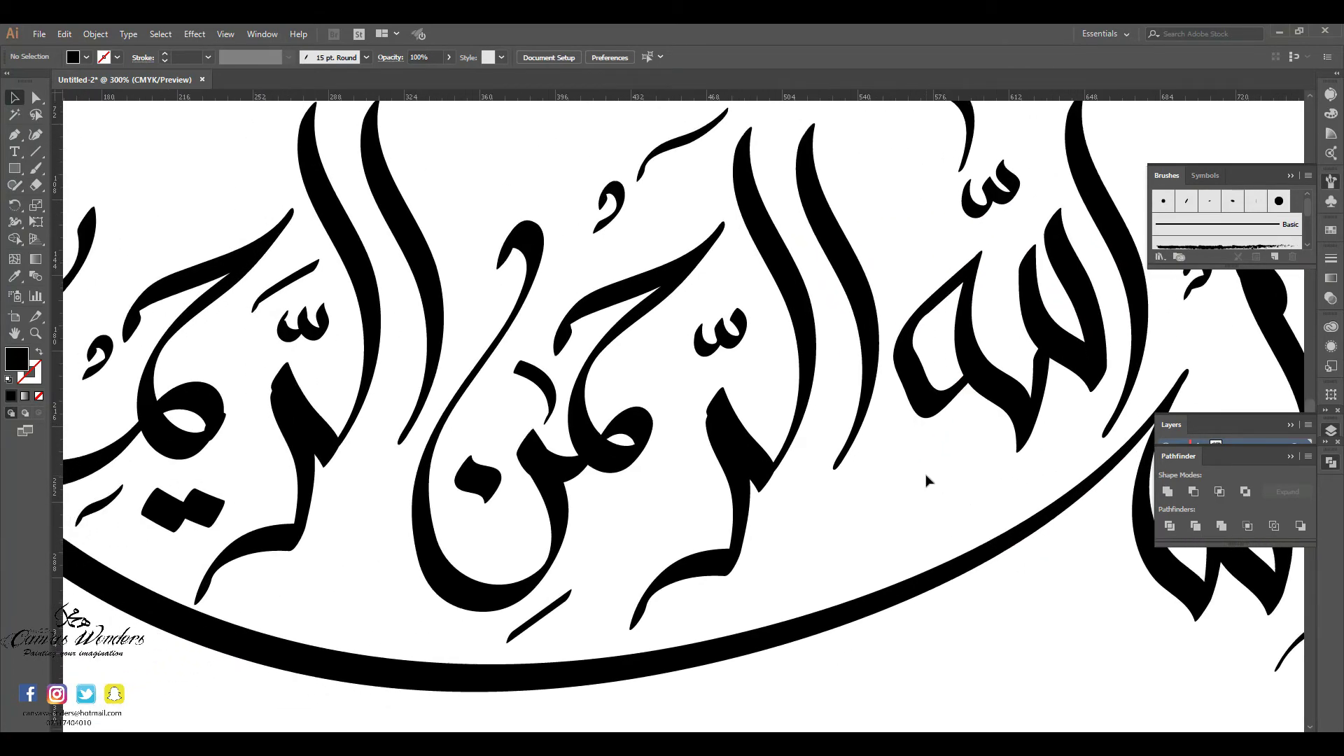
key("ctrl+plus")
key("ctrl+plus")
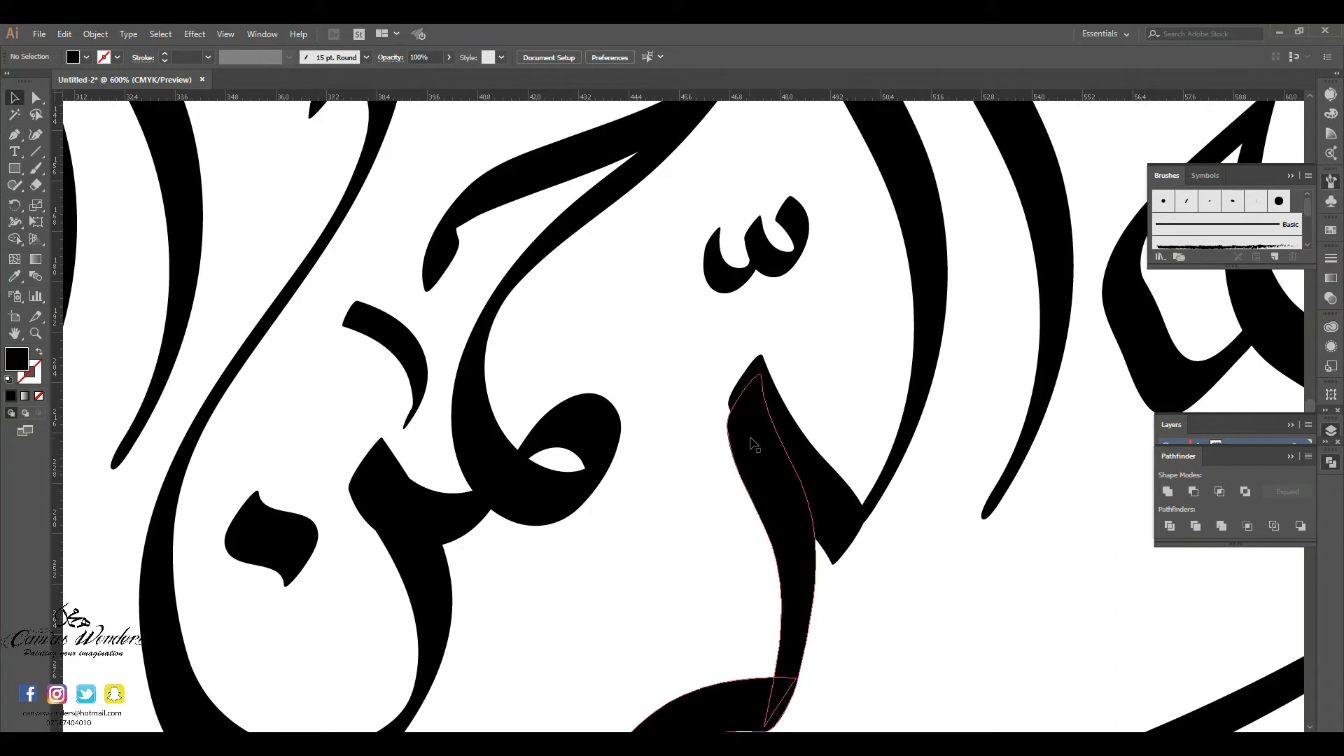
left_click_drag(754, 432, 757, 422)
left_click(653, 556)
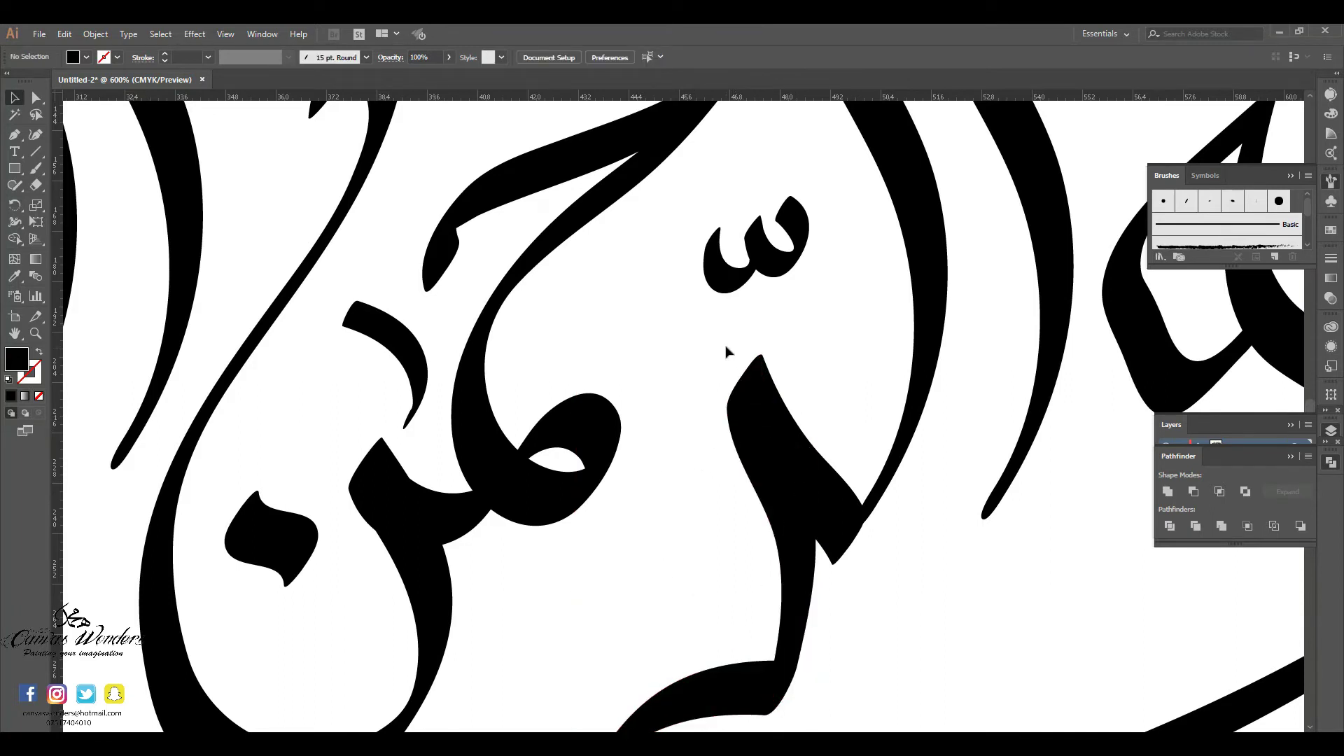
left_click_drag(726, 350, 843, 458)
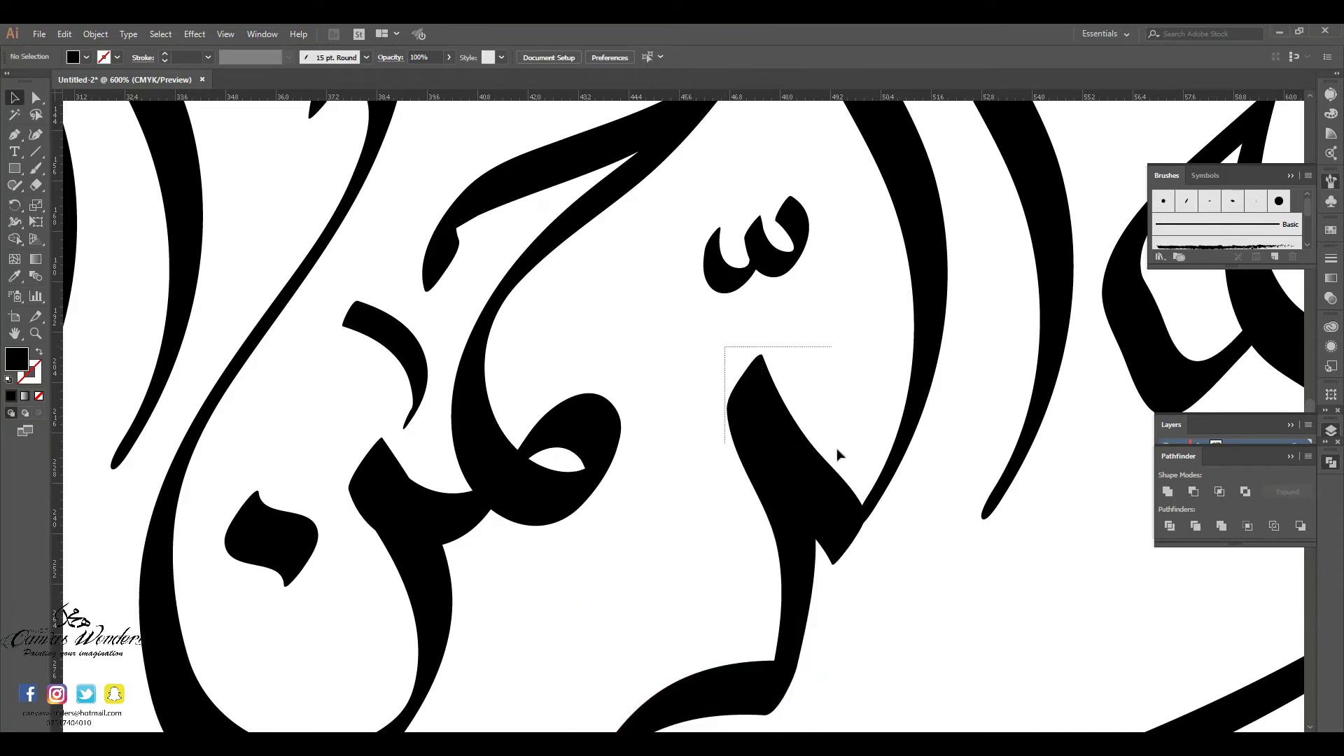
left_click(1167, 492)
left_click(957, 597)
Unite the neighbouring overlapping letter pieces into one shape
left_click_drag(903, 537, 849, 459)
left_click(819, 429)
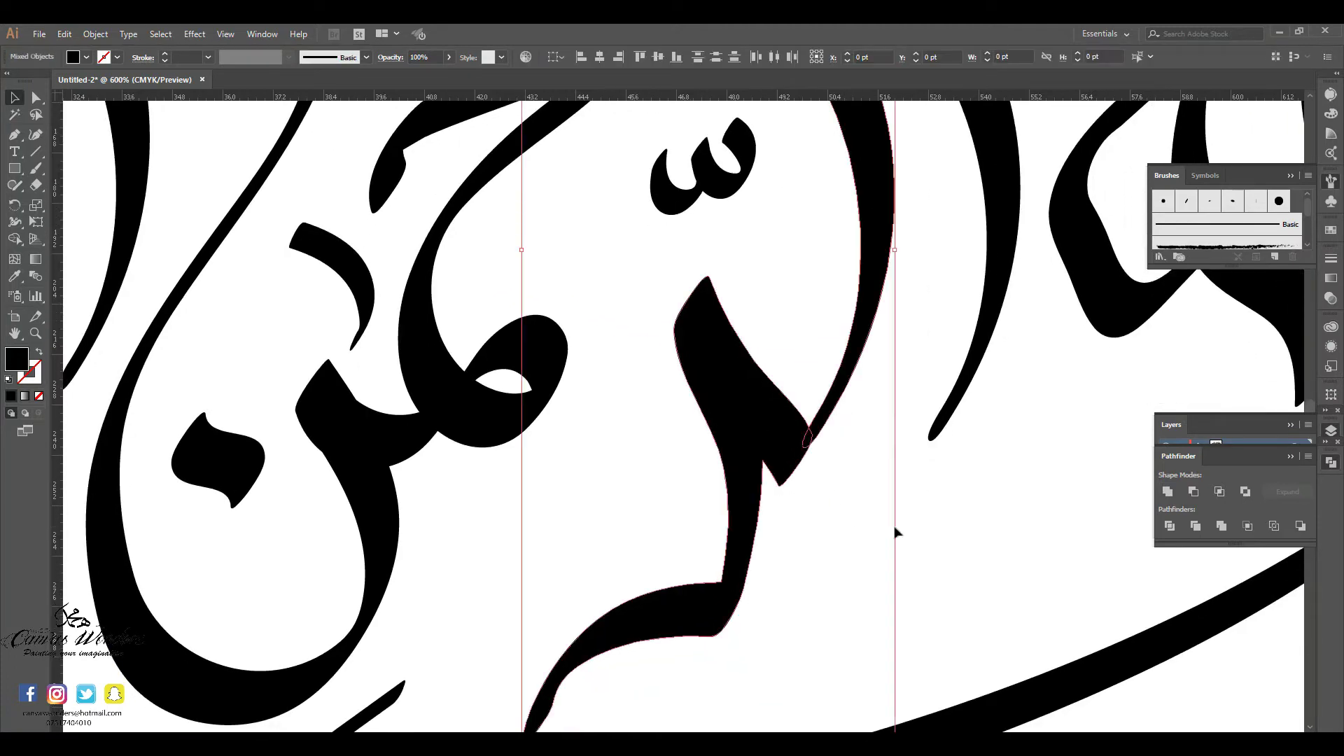
left_click(1167, 492)
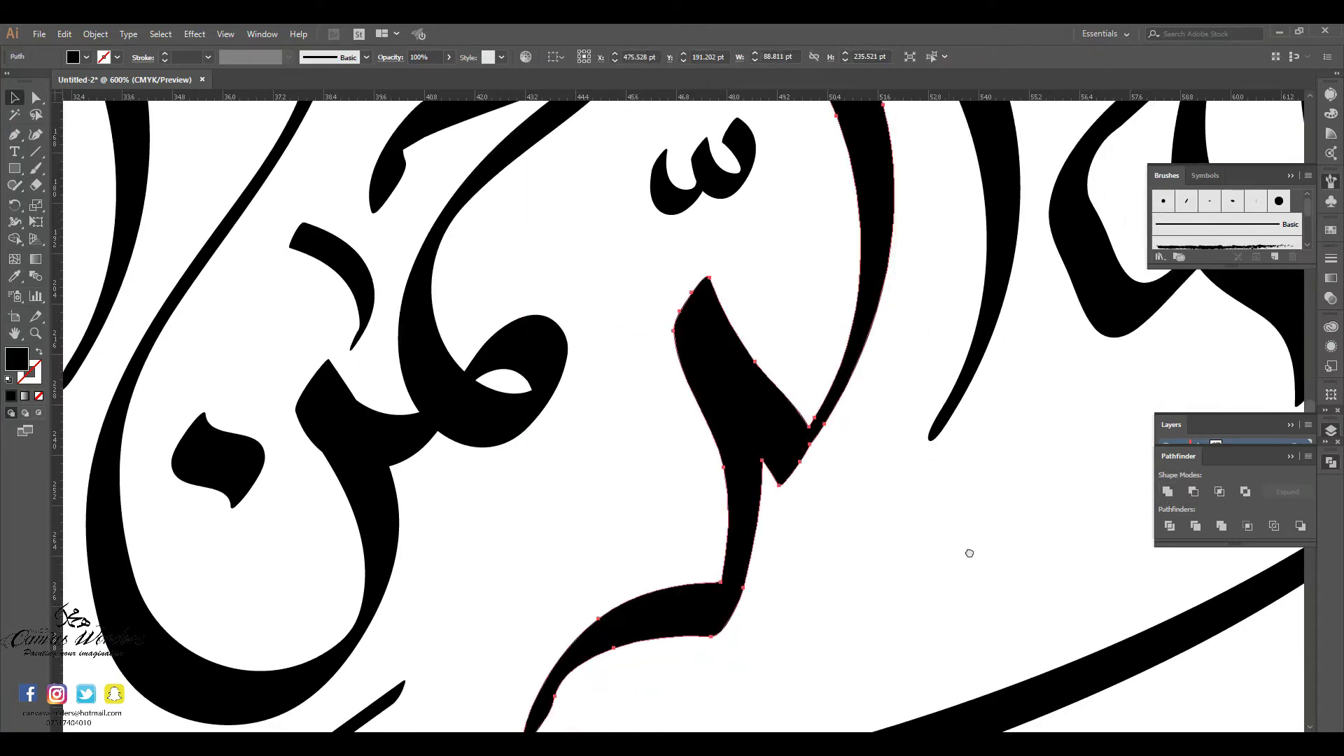
scroll(966, 552, "up", 5)
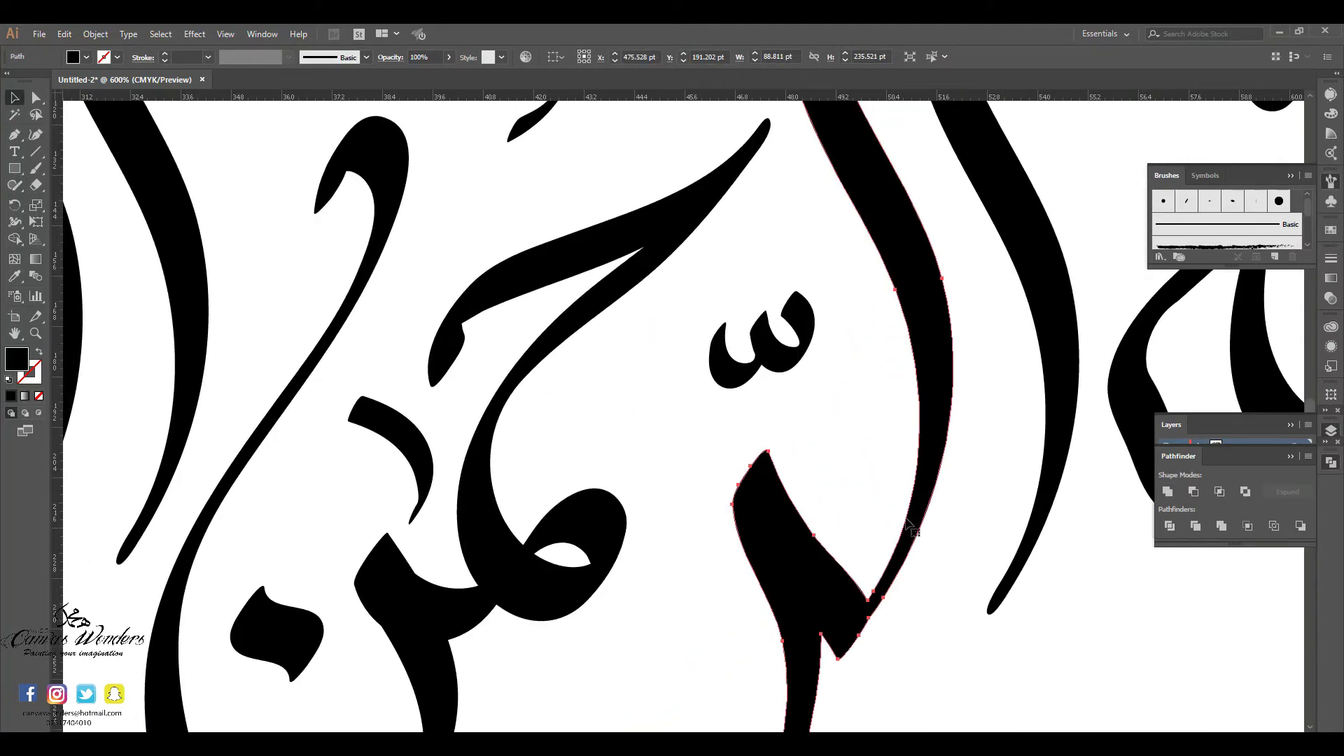
left_click(768, 226)
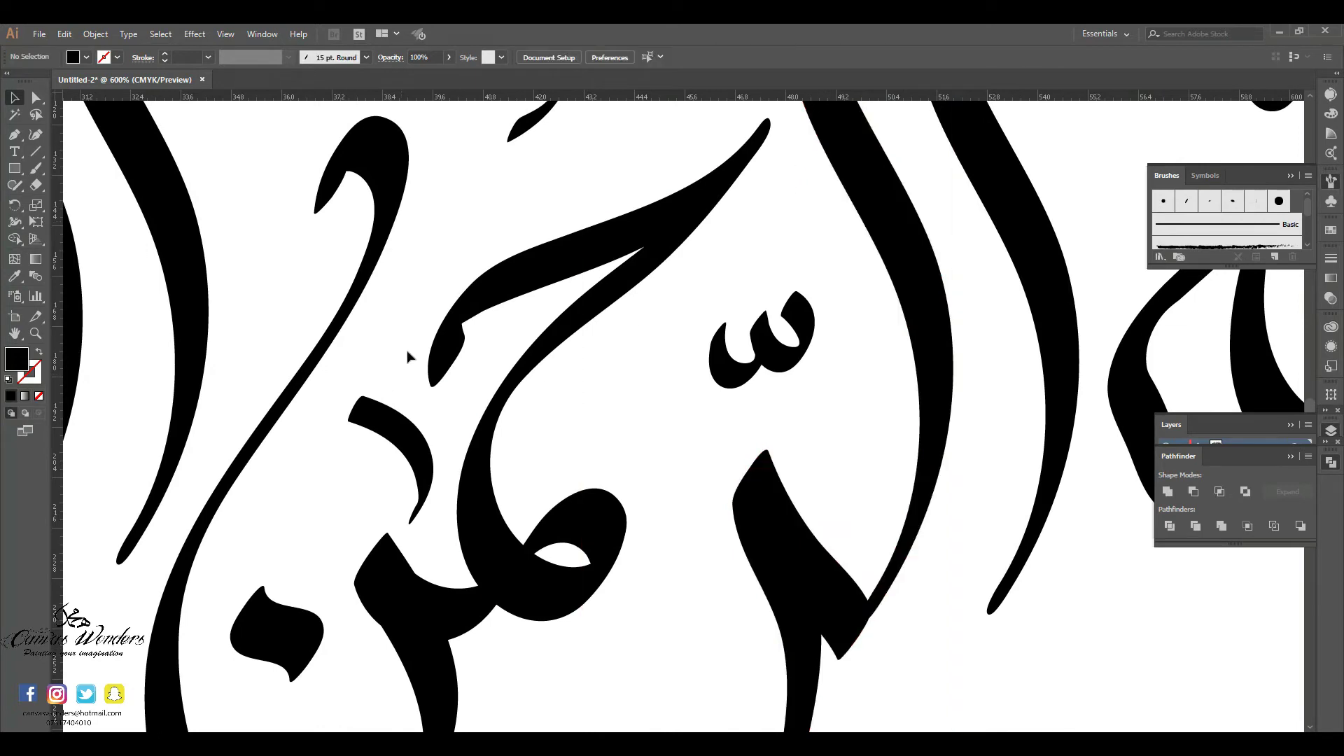
Select the long curved ha stroke with the Curvature tool and pick its hook point
left_click(454, 350)
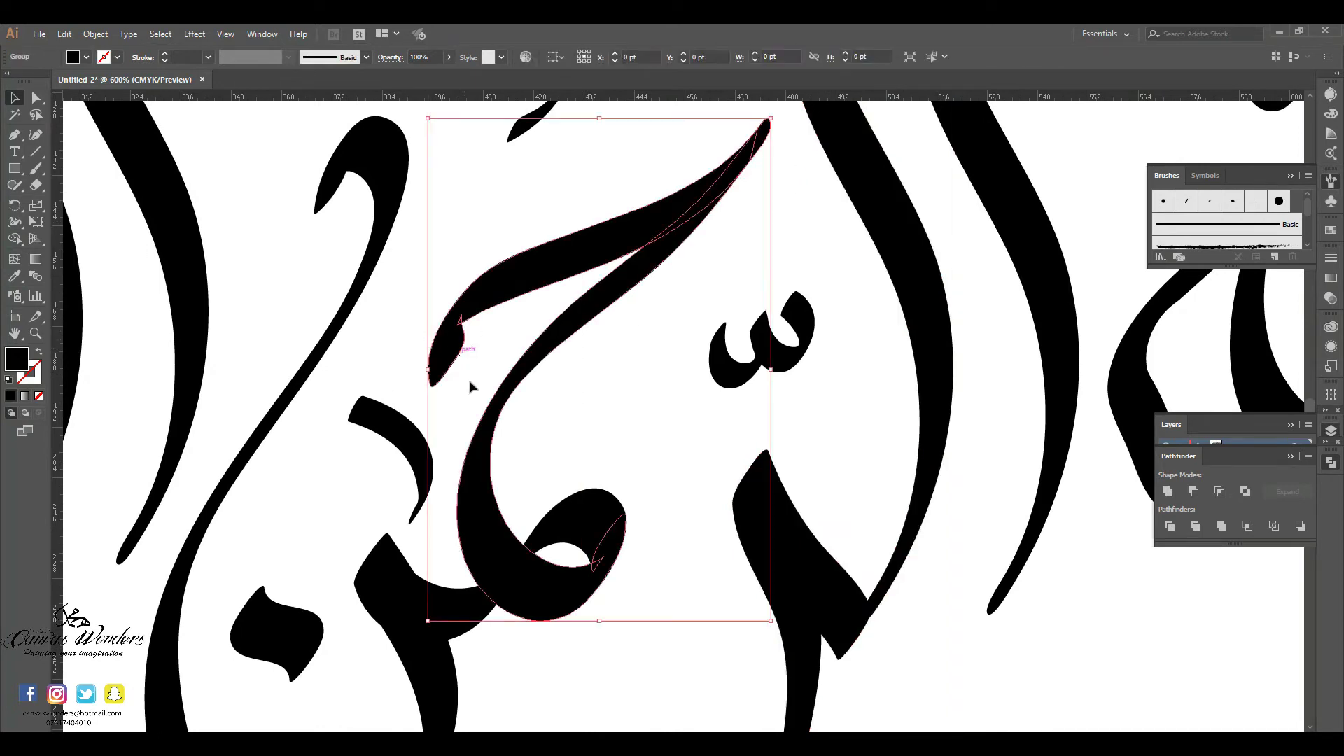
left_click(36, 137)
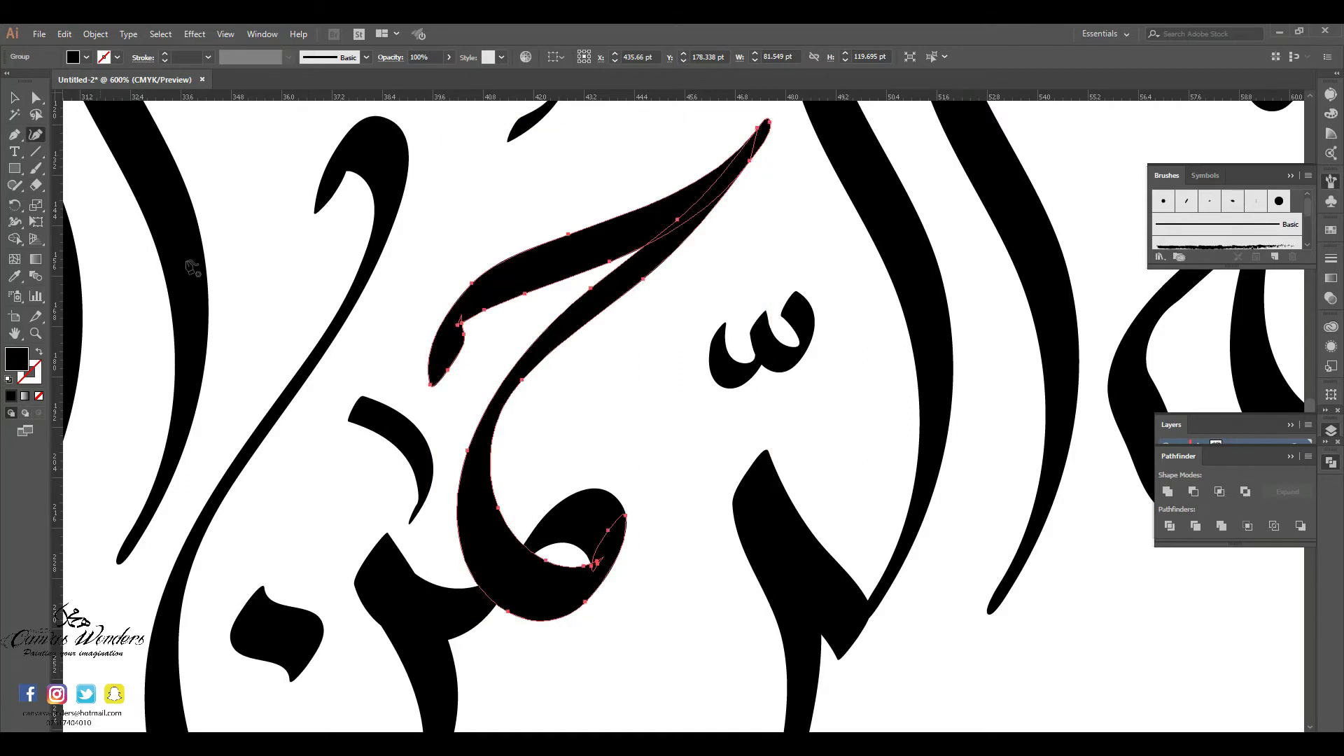
left_click(449, 372)
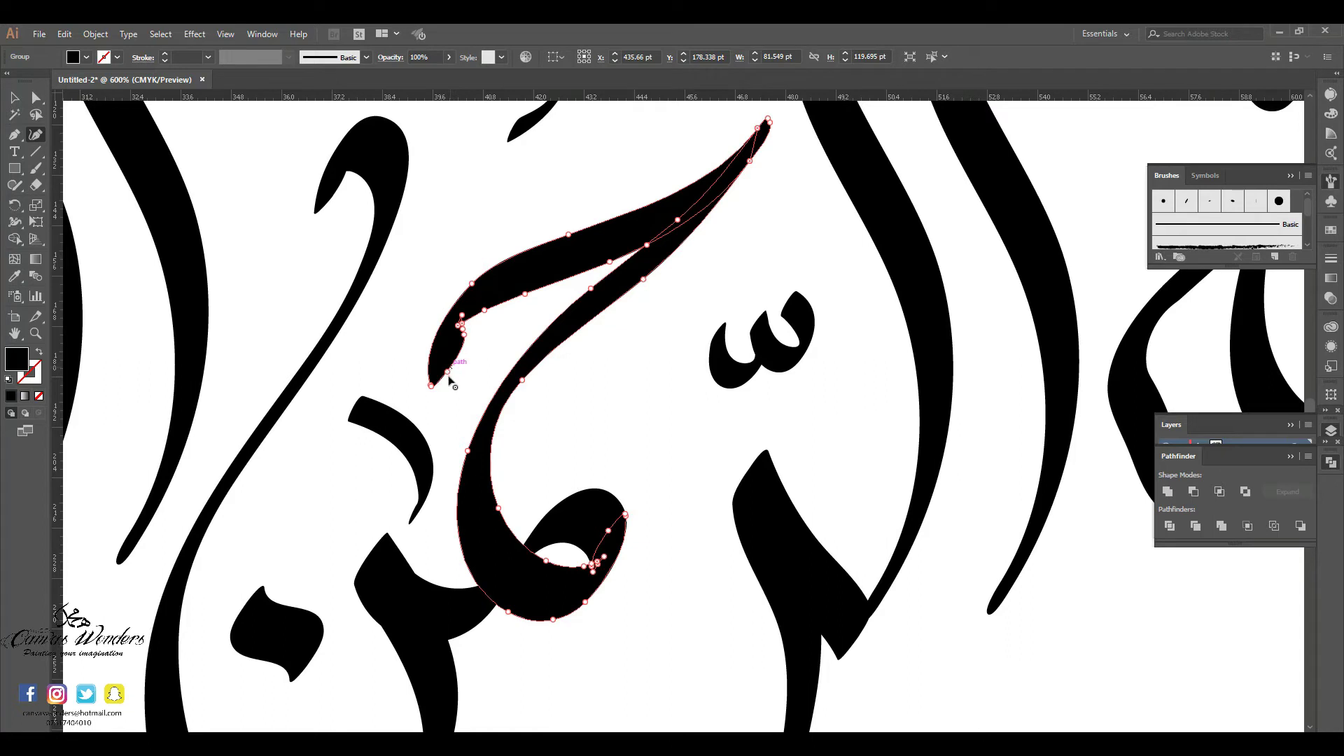
left_click(448, 372)
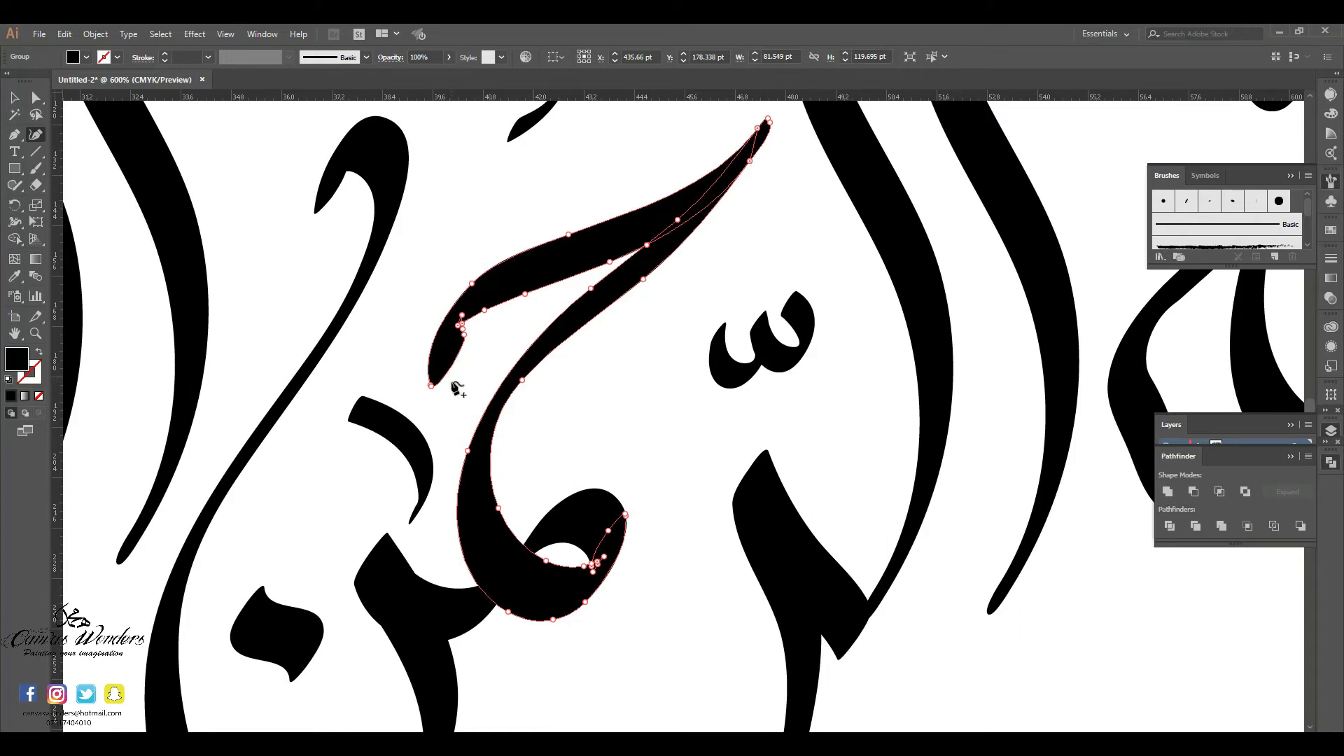